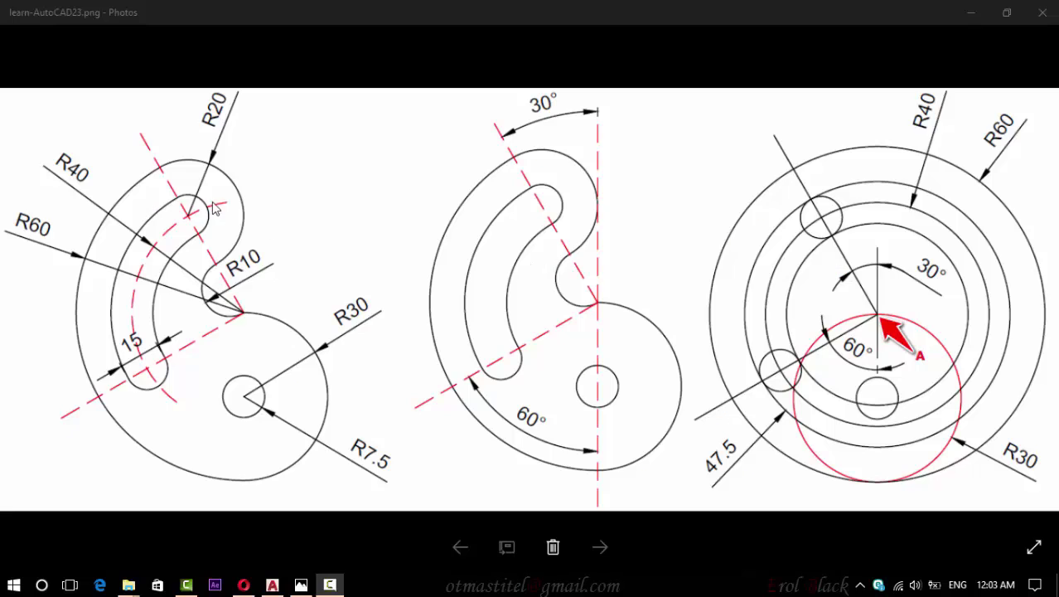
# - Switch from the Photos reference drawing to the empty AutoCAD Drawing2
pyautogui.click(271, 585)
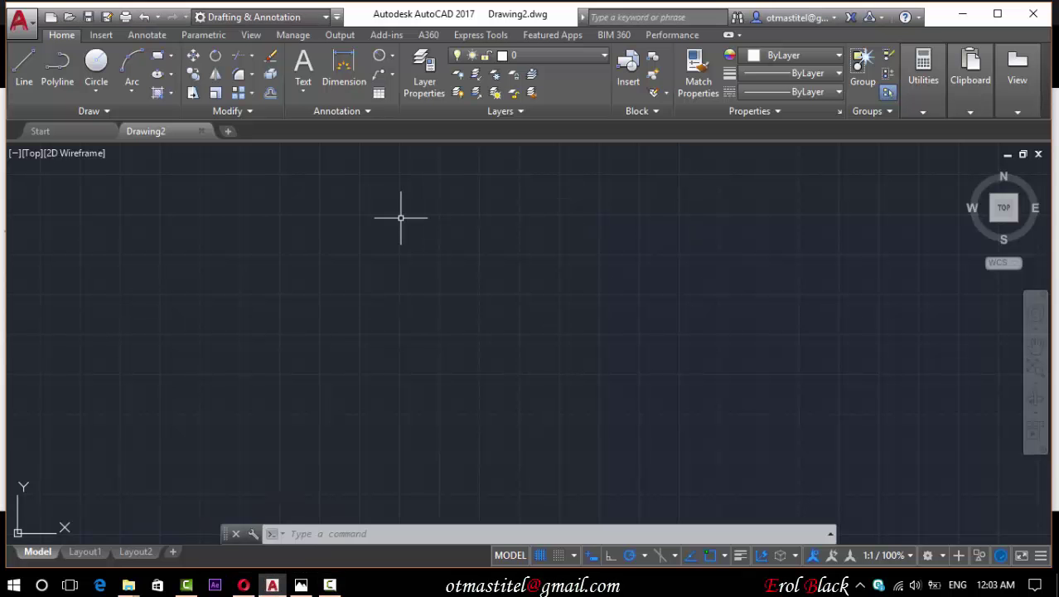
# - Create new layers in the Layer Properties manager and make Layer1 red
pyautogui.click(422, 78)
pyautogui.click(165, 75)
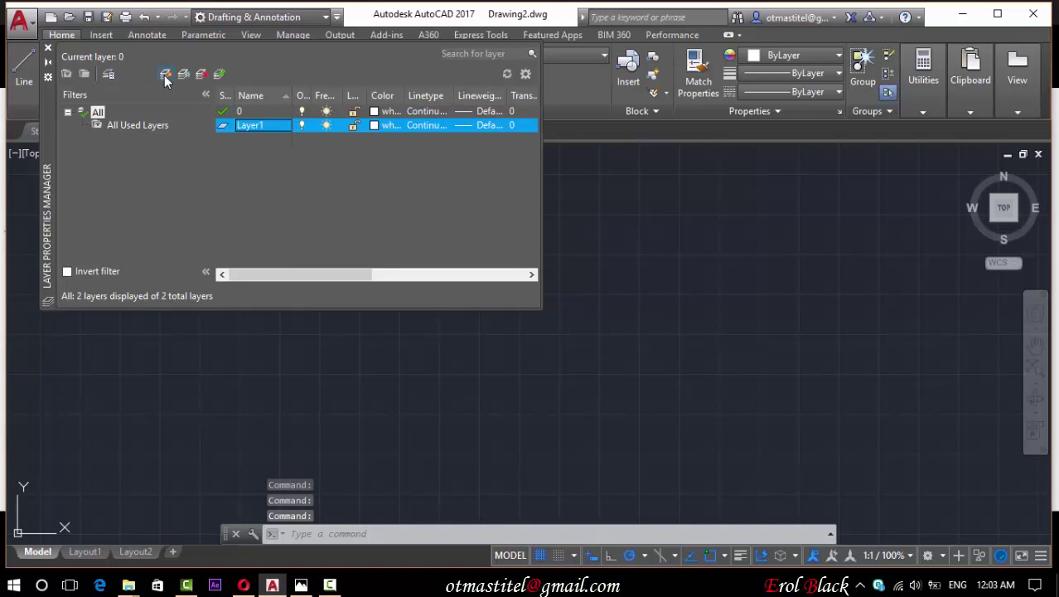
pyautogui.click(165, 74)
pyautogui.click(165, 75)
pyautogui.click(164, 75)
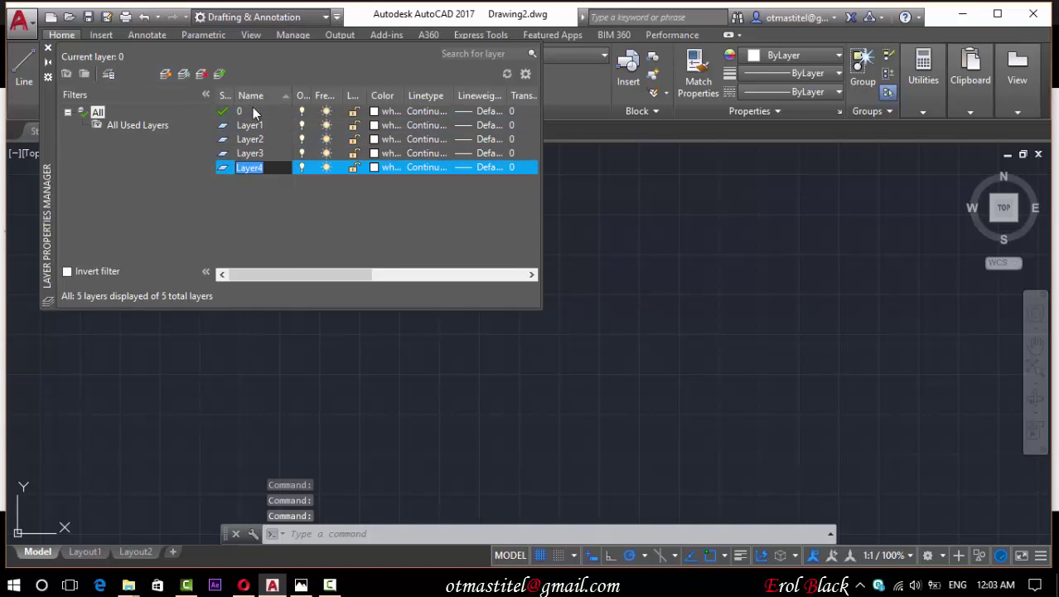
pyautogui.click(373, 126)
pyautogui.click(410, 330)
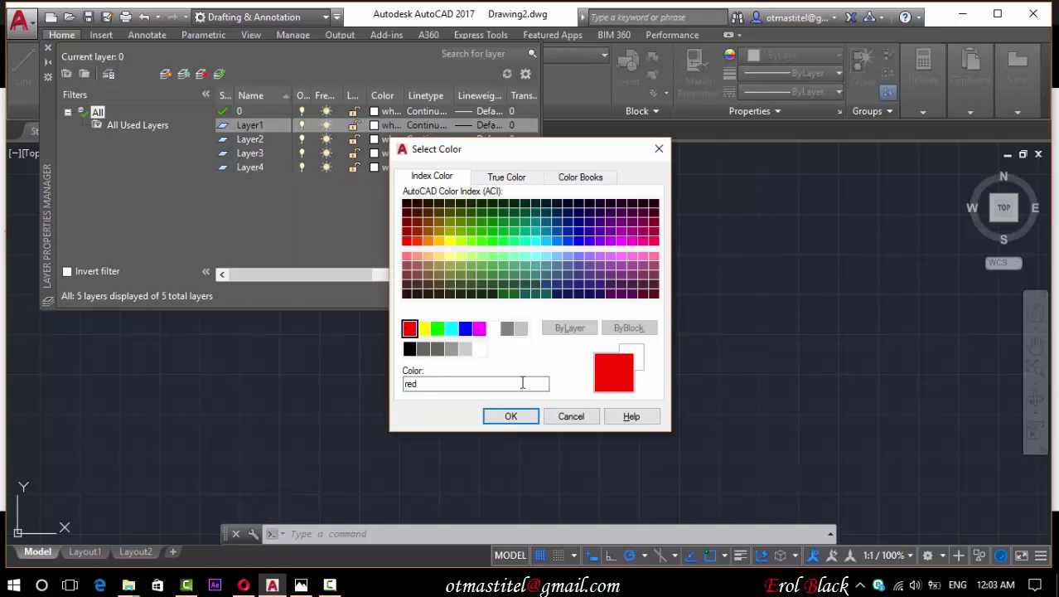
pyautogui.click(510, 416)
# - Load the DASHED2 linetype into the drawing, leaving Layer1 on Continuous
pyautogui.click(421, 125)
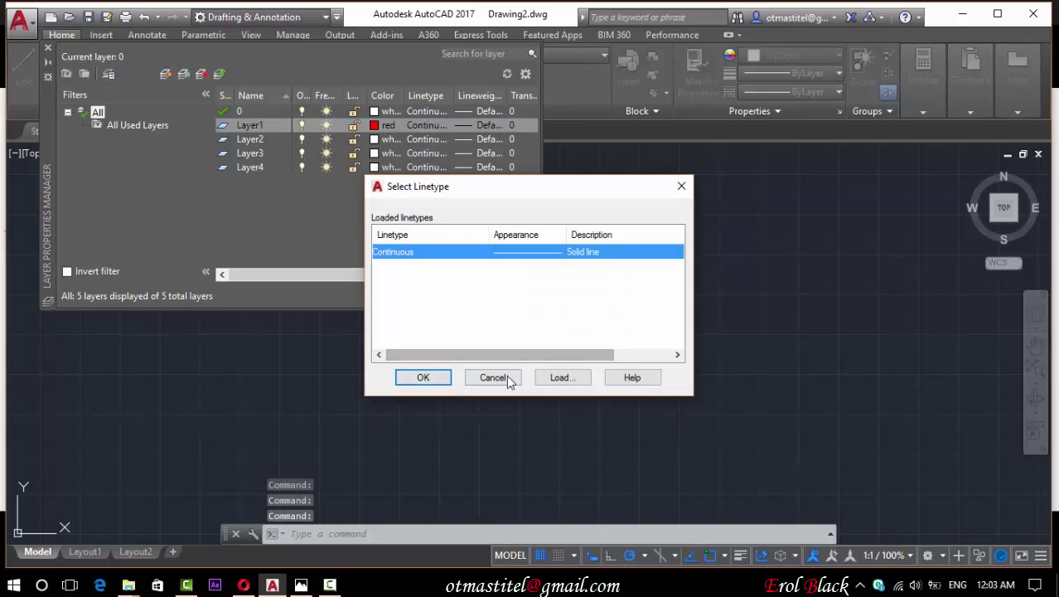
pyautogui.click(561, 377)
pyautogui.scroll(-5, 678, 282)
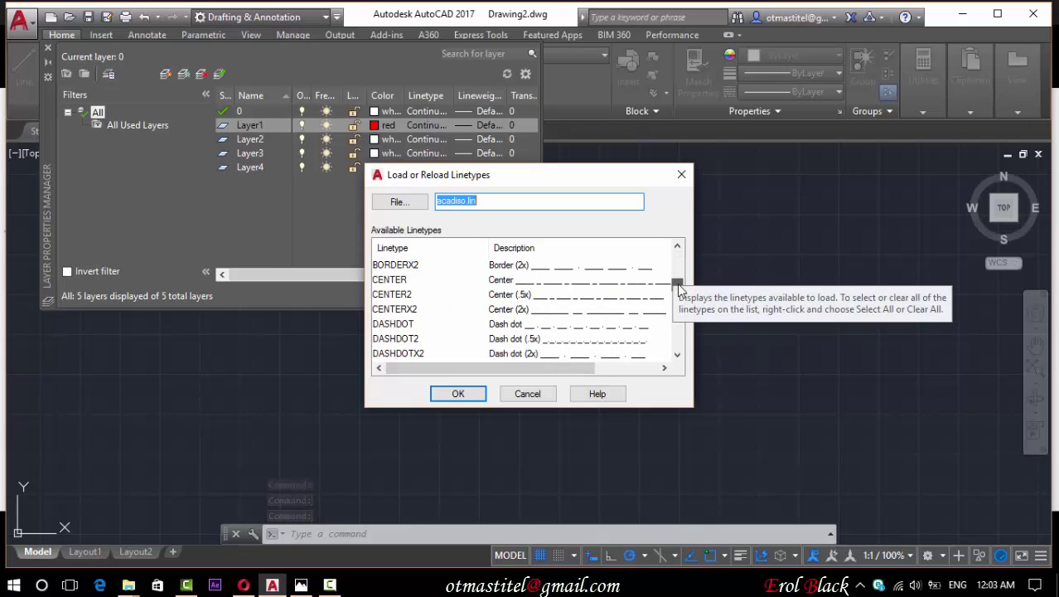
pyautogui.scroll(-3, 579, 323)
pyautogui.scroll(-3, 579, 322)
pyautogui.scroll(-2, 579, 319)
pyautogui.scroll(4, 578, 315)
pyautogui.scroll(1, 577, 311)
pyautogui.scroll(1, 577, 311)
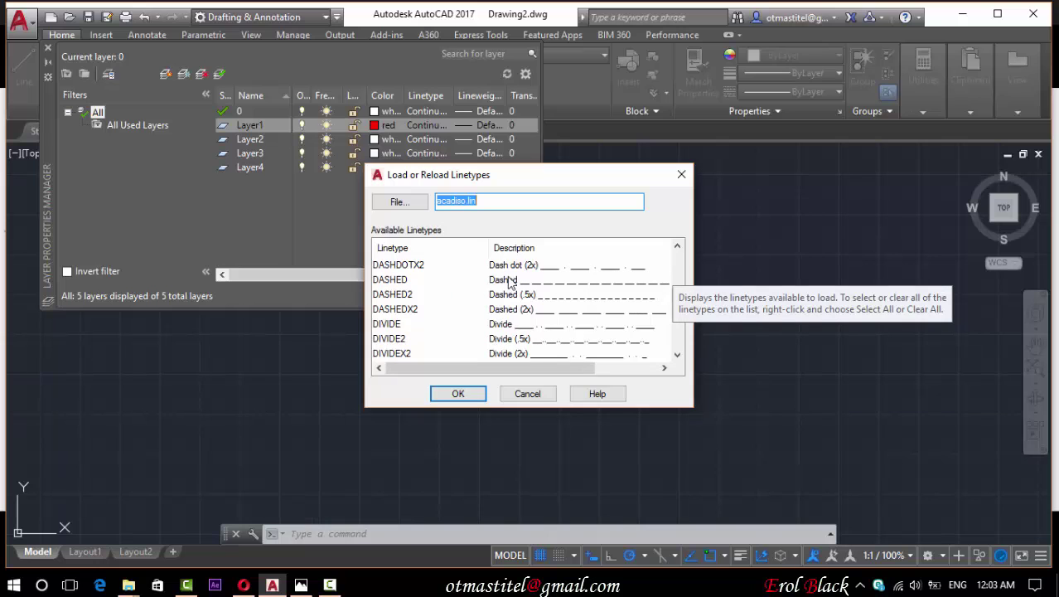
pyautogui.click(527, 295)
pyautogui.click(482, 393)
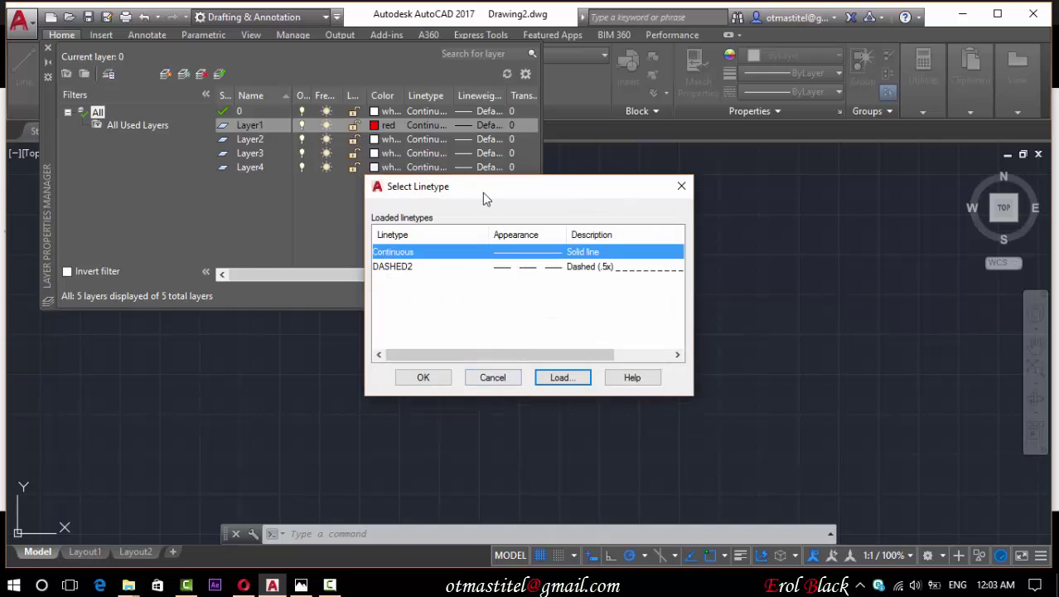
pyautogui.click(424, 378)
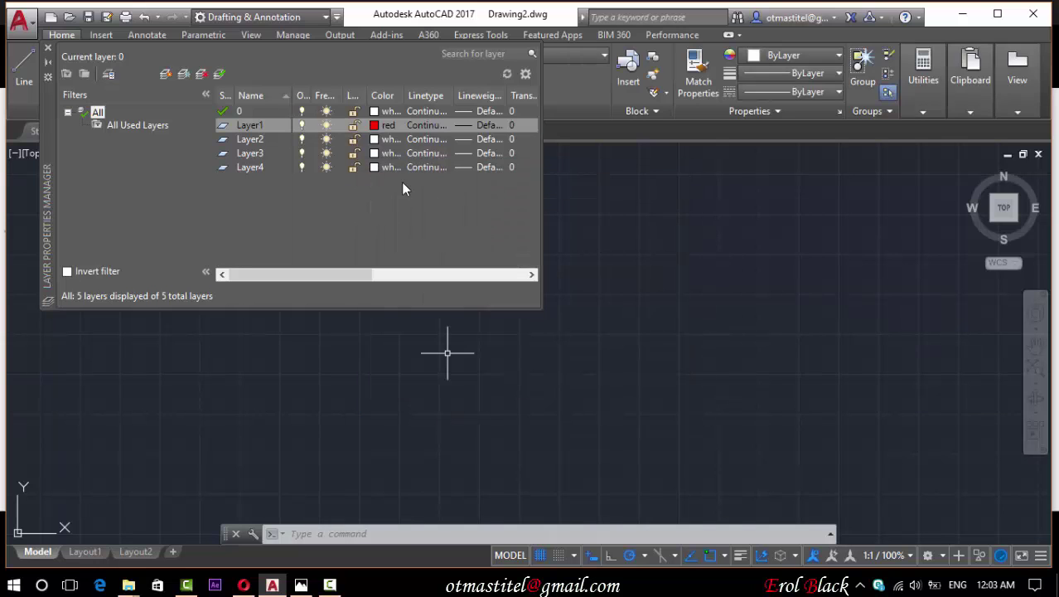
# - Colour Layer2 cyan and Layer3 green, then delete the extra Layer4
pyautogui.click(378, 139)
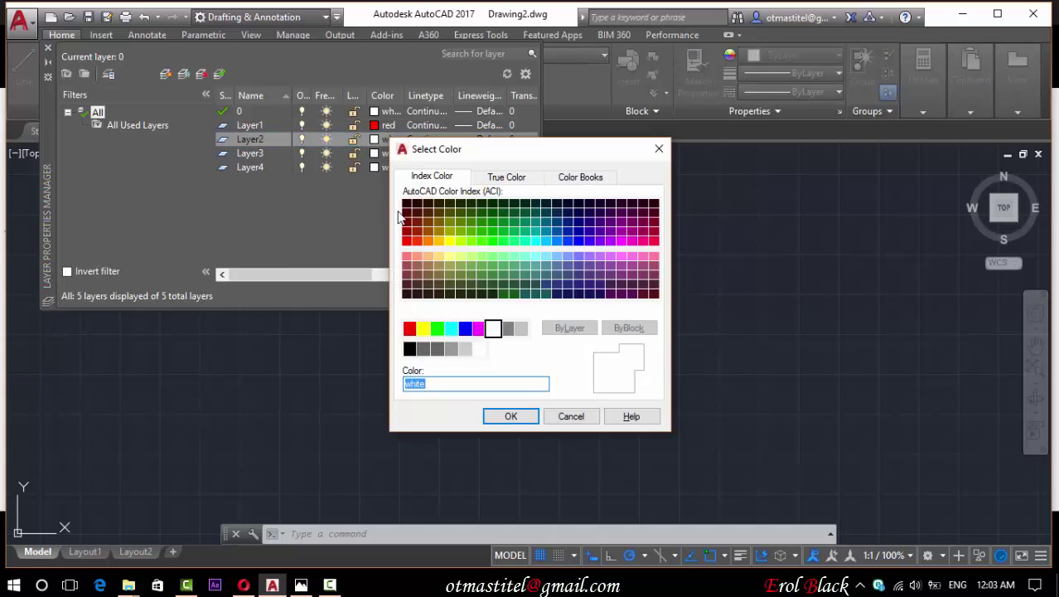
pyautogui.click(451, 328)
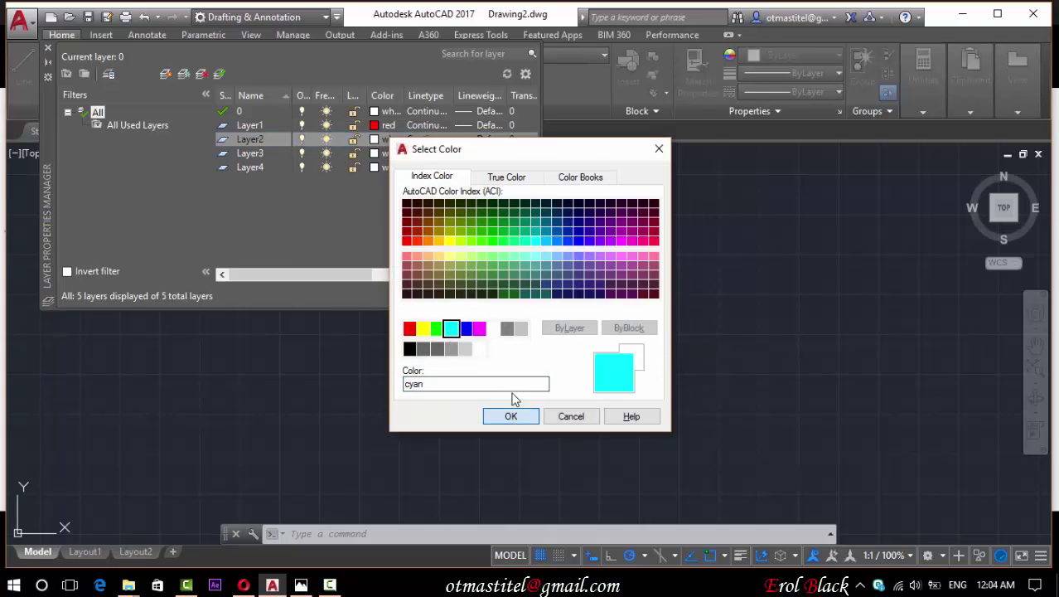
pyautogui.click(511, 416)
pyautogui.click(375, 153)
pyautogui.click(437, 329)
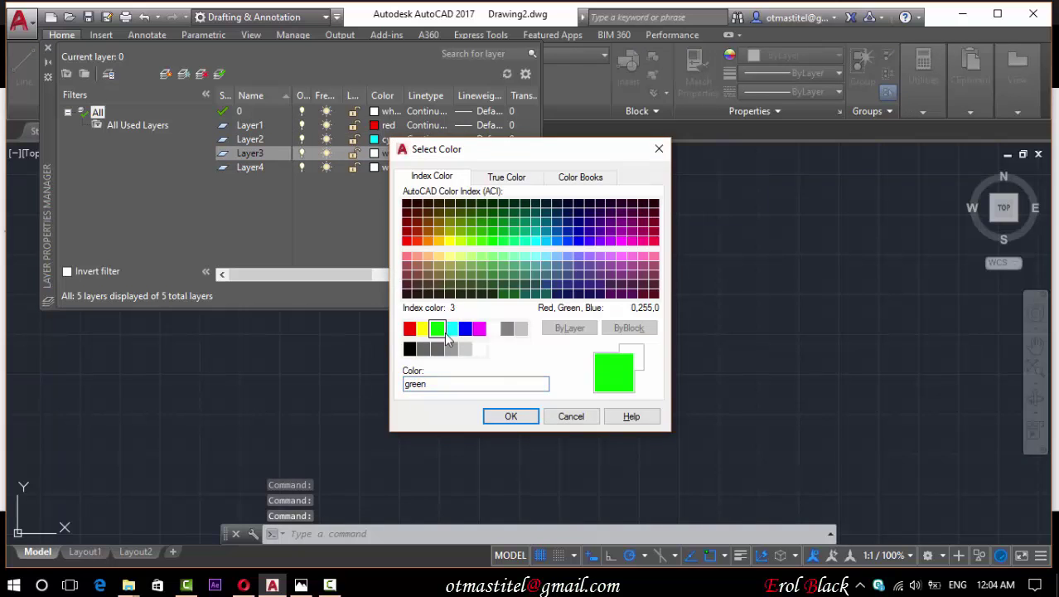
pyautogui.click(511, 416)
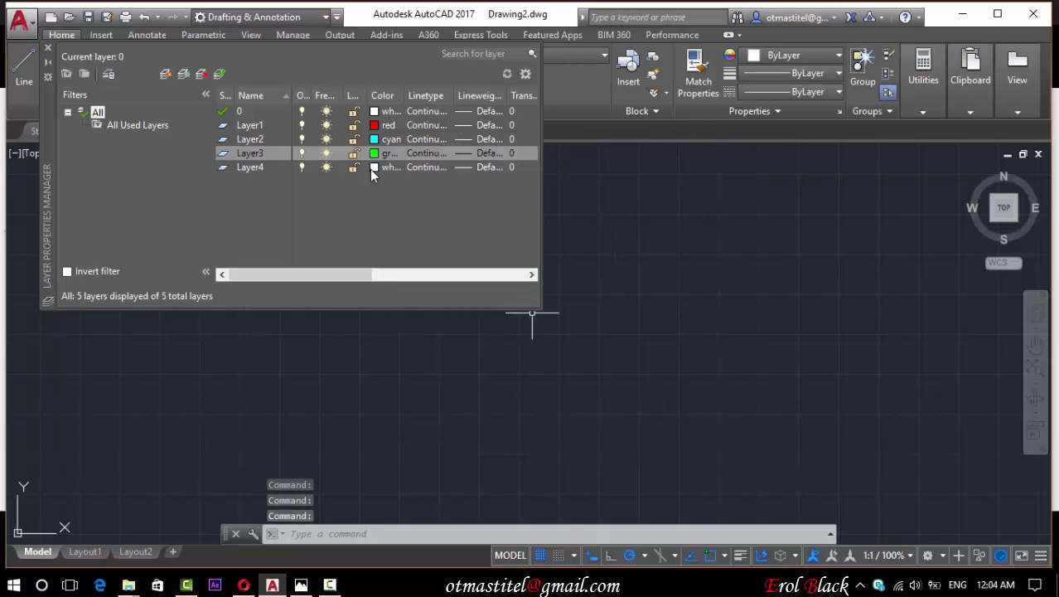
pyautogui.click(389, 167)
pyautogui.click(563, 421)
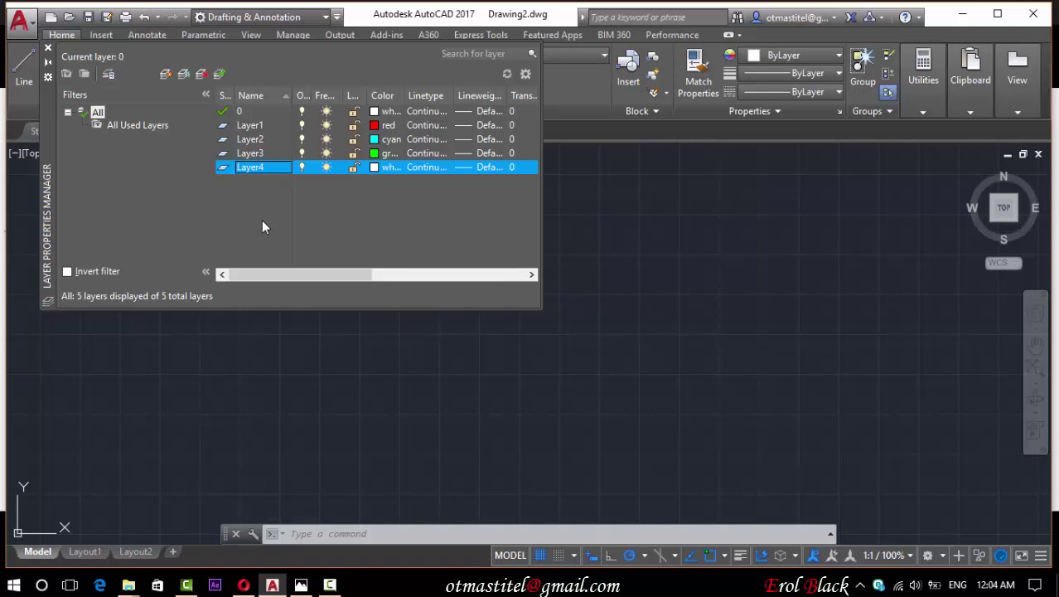
pyautogui.press('Delete')
# - Make Layer1 current and draw a vertical red centreline
pyautogui.click(48, 51)
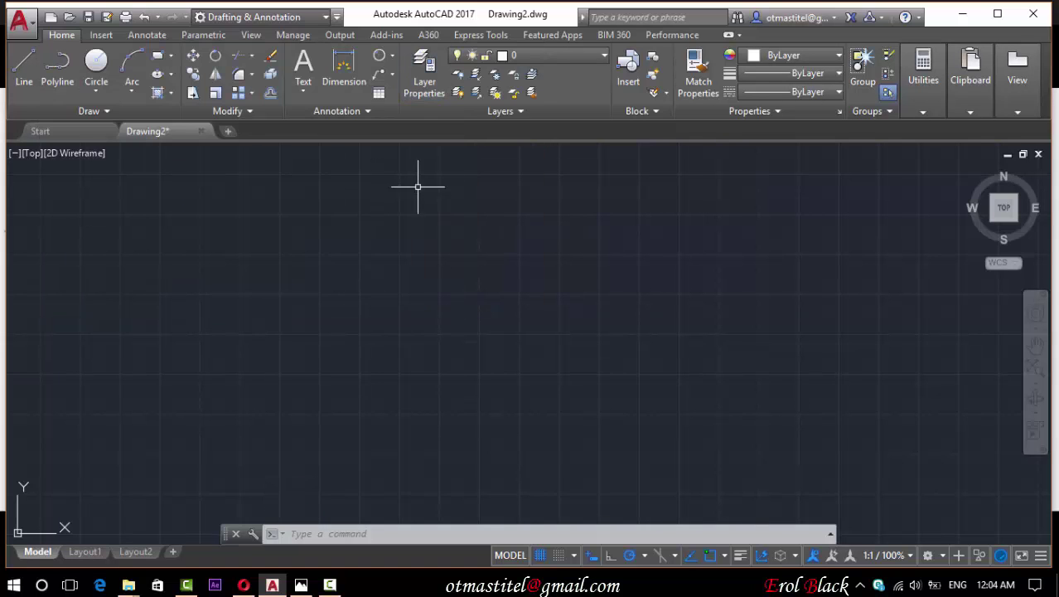
pyautogui.click(525, 57)
pyautogui.click(497, 86)
pyautogui.click(25, 64)
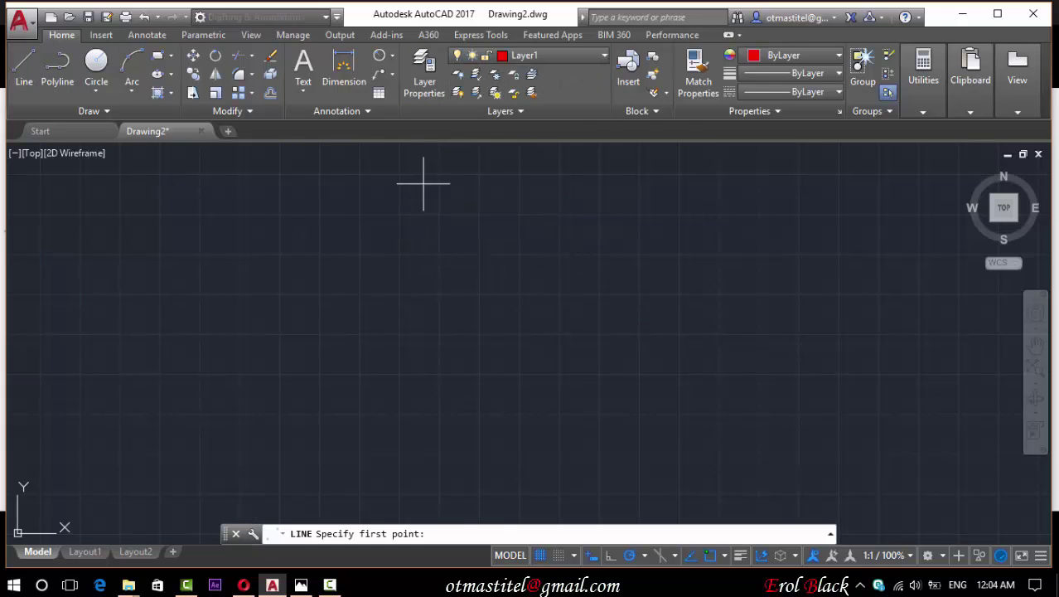
pyautogui.click(423, 183)
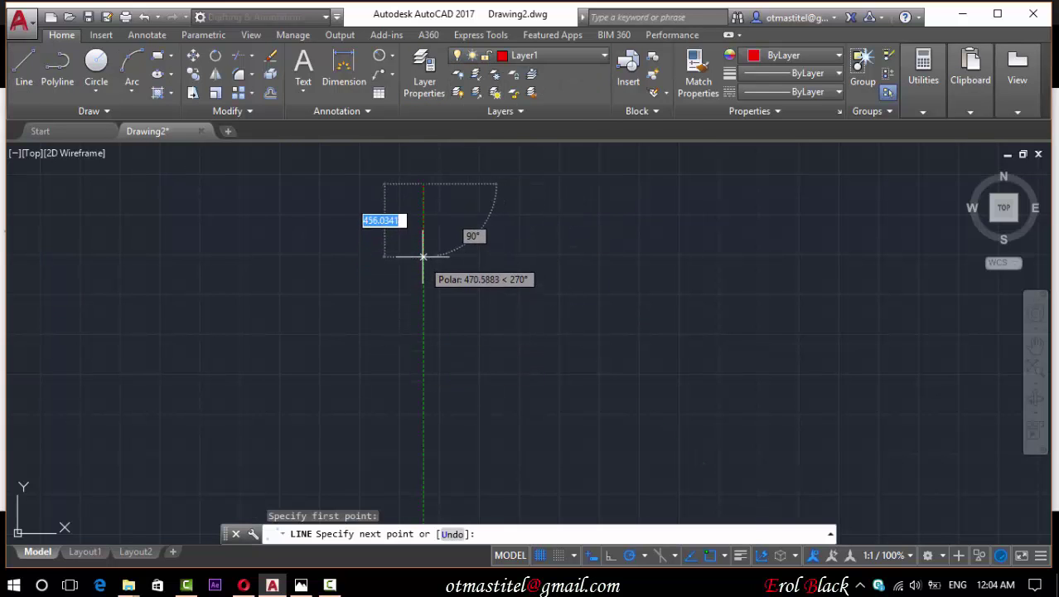
pyautogui.click(423, 245)
pyautogui.press('Escape')
# - Draw a second vertical segment starting on the red centreline
pyautogui.scroll(5, 558, 225)
pyautogui.scroll(-2, 545, 200)
pyautogui.scroll(1, 540, 293)
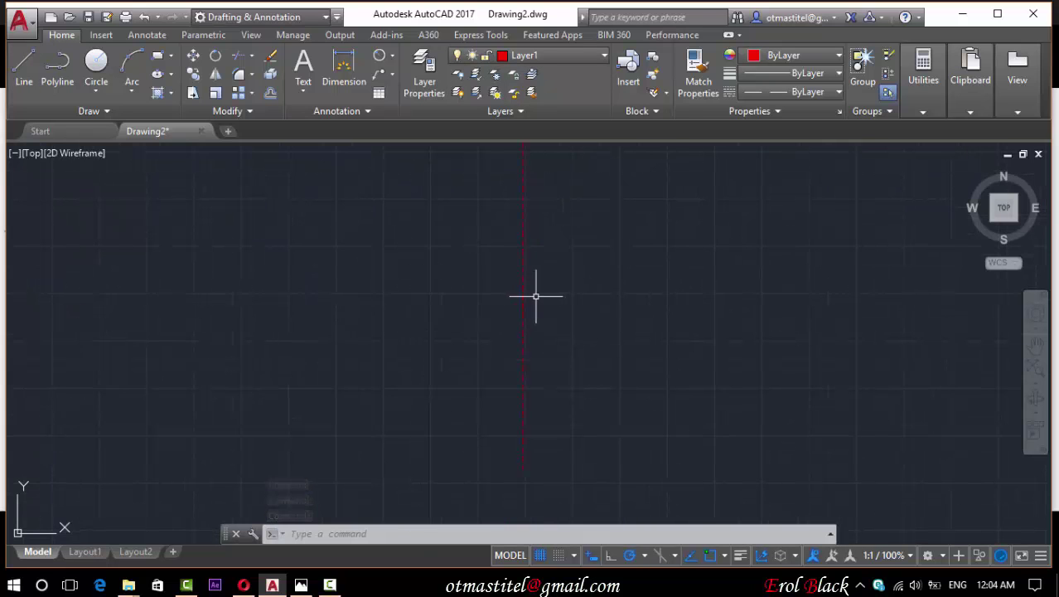
pyautogui.click(24, 66)
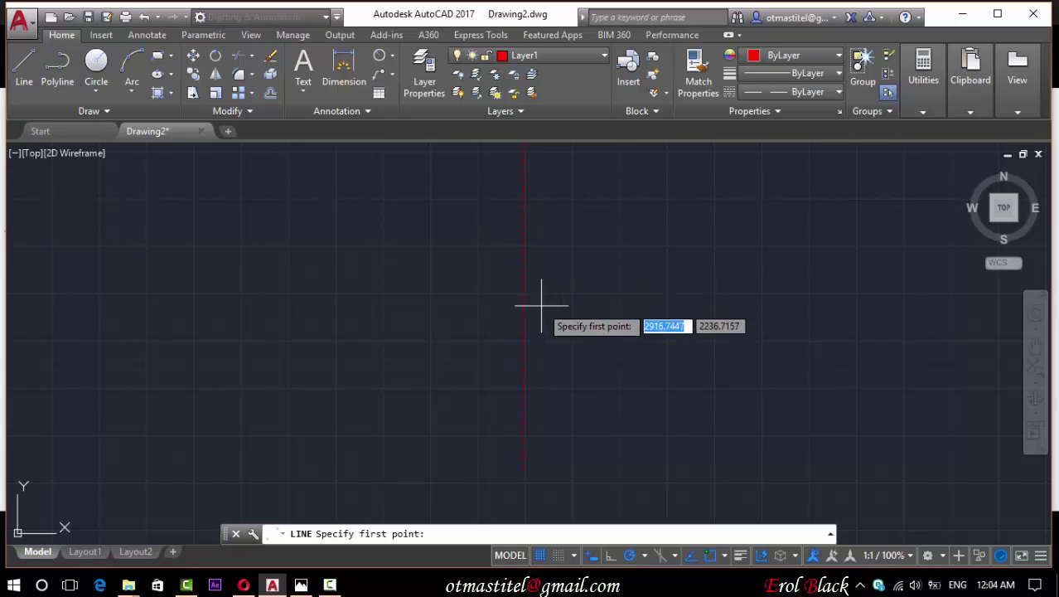
pyautogui.click(523, 293)
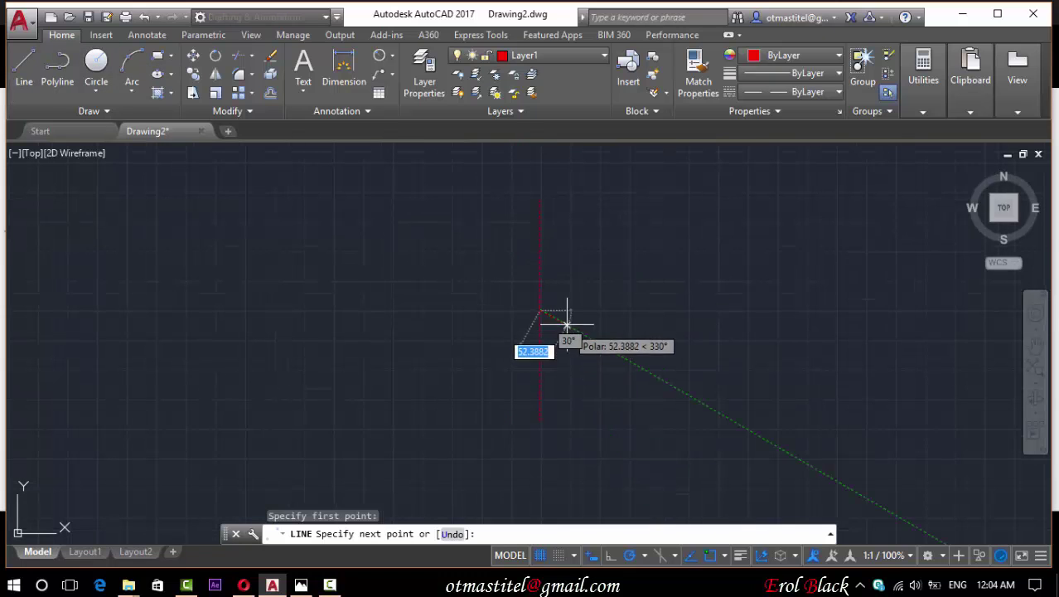
pyautogui.click(542, 202)
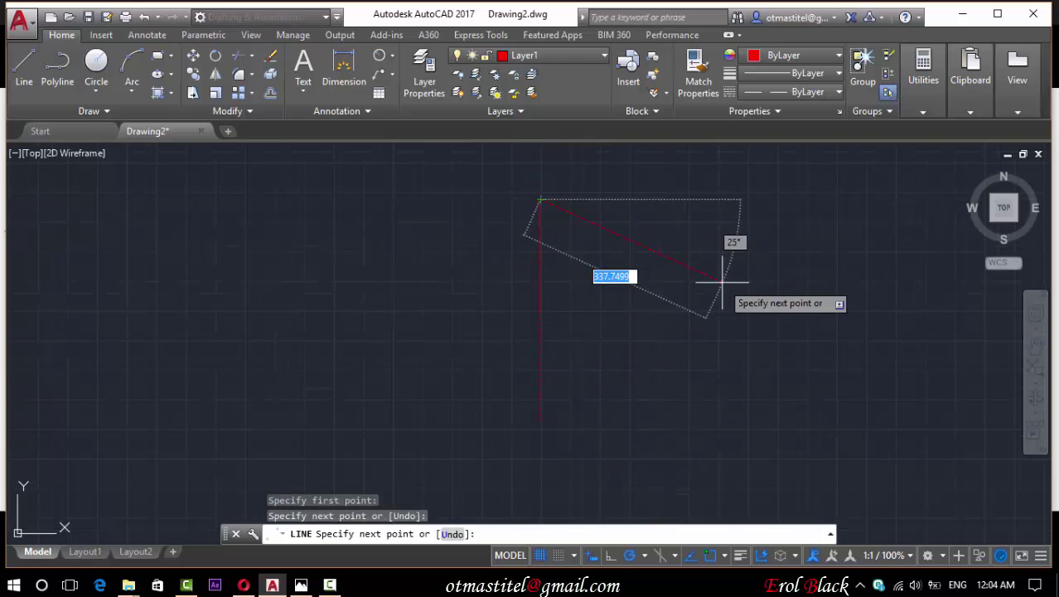
pyautogui.press('Escape')
# - Rotate the upper segment 30° about its lower end
pyautogui.click(539, 249)
pyautogui.click(590, 305)
pyautogui.click(301, 585)
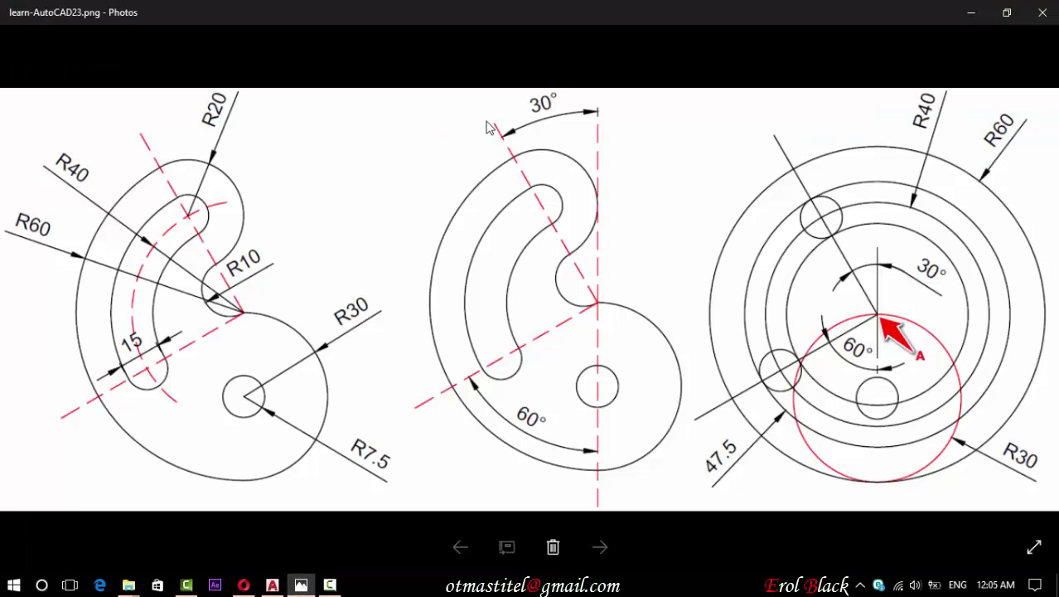
pyautogui.click(272, 585)
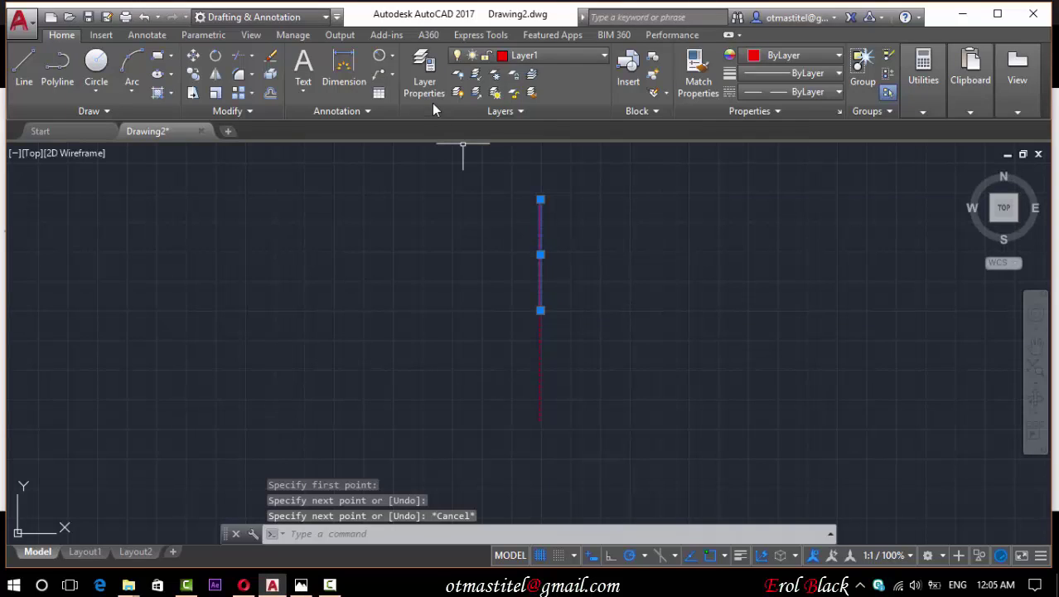
pyautogui.click(215, 55)
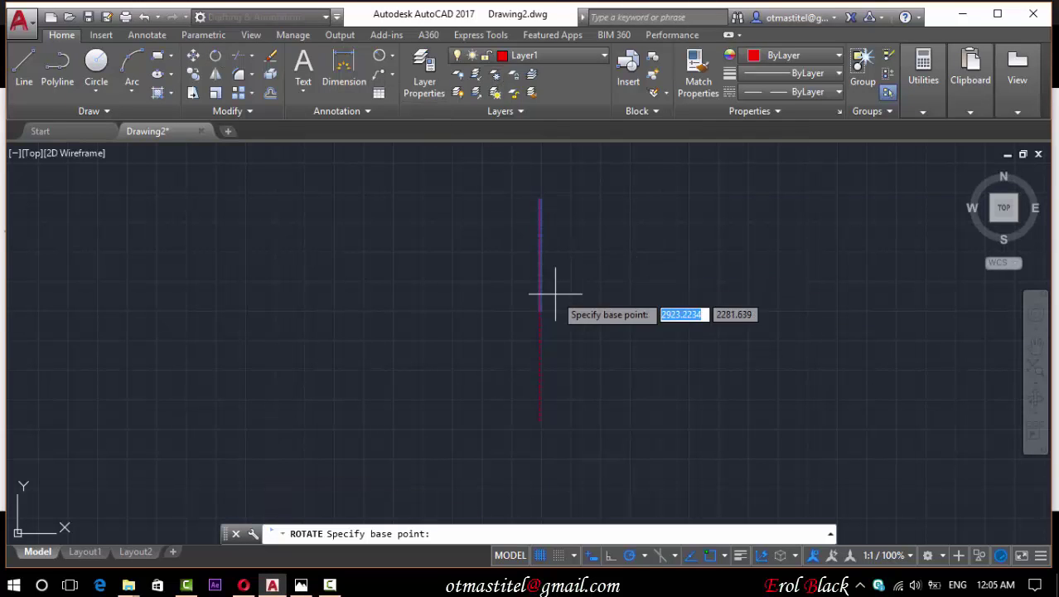
pyautogui.click(542, 310)
pyautogui.write('30')
pyautogui.press('Return')
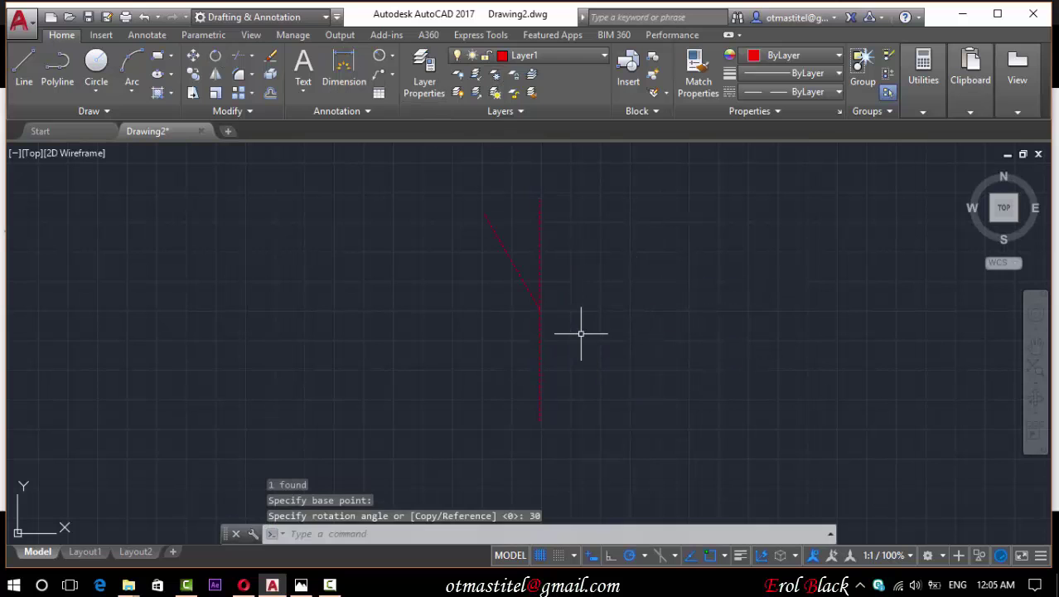
pyautogui.click(24, 70)
# - Copy the slanted red centreline in place onto itself
pyautogui.click(301, 585)
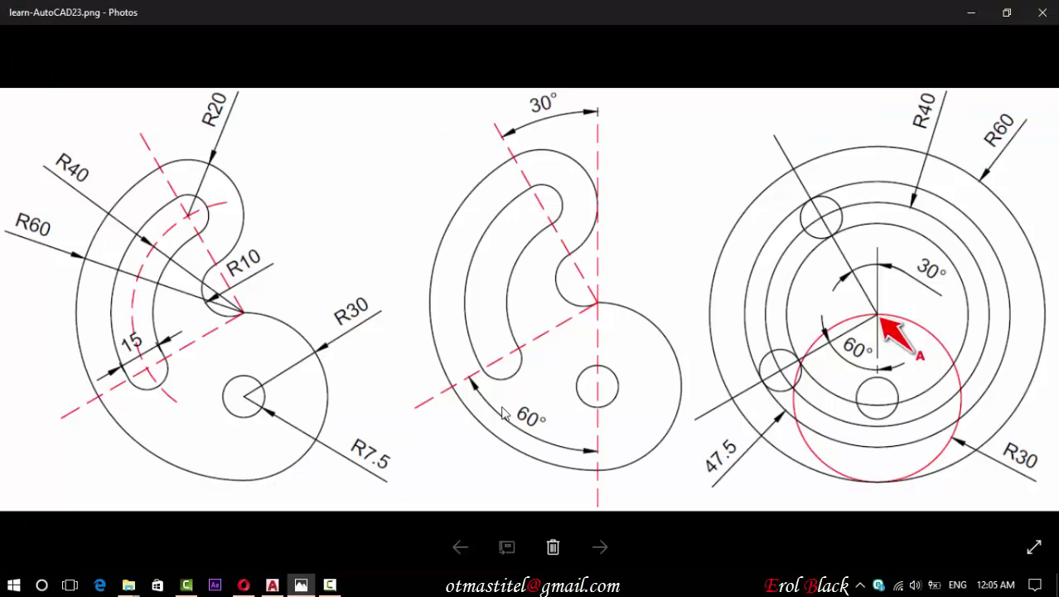
pyautogui.click(272, 585)
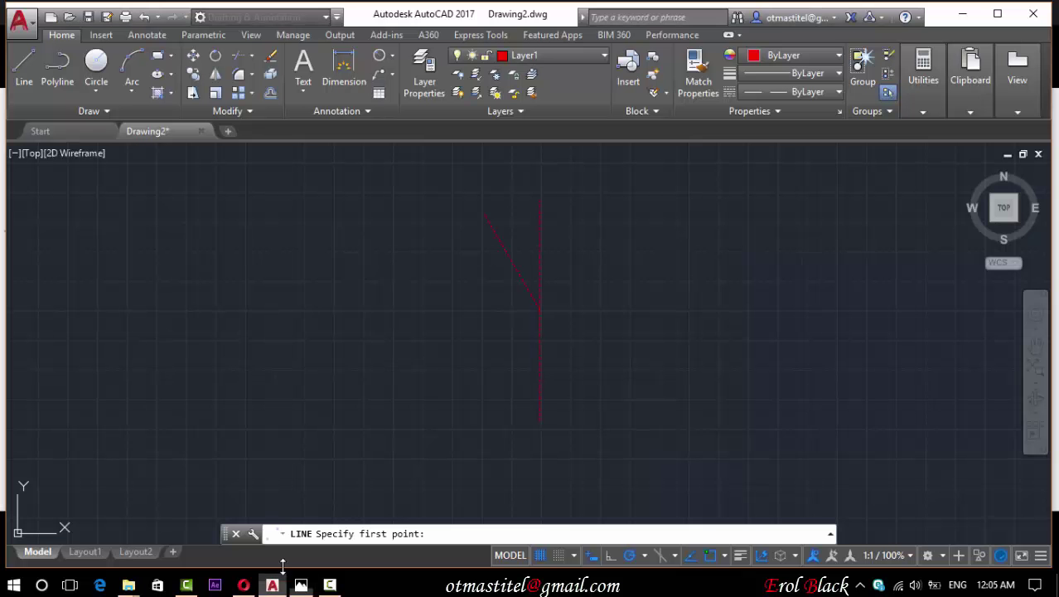
pyautogui.press('Escape')
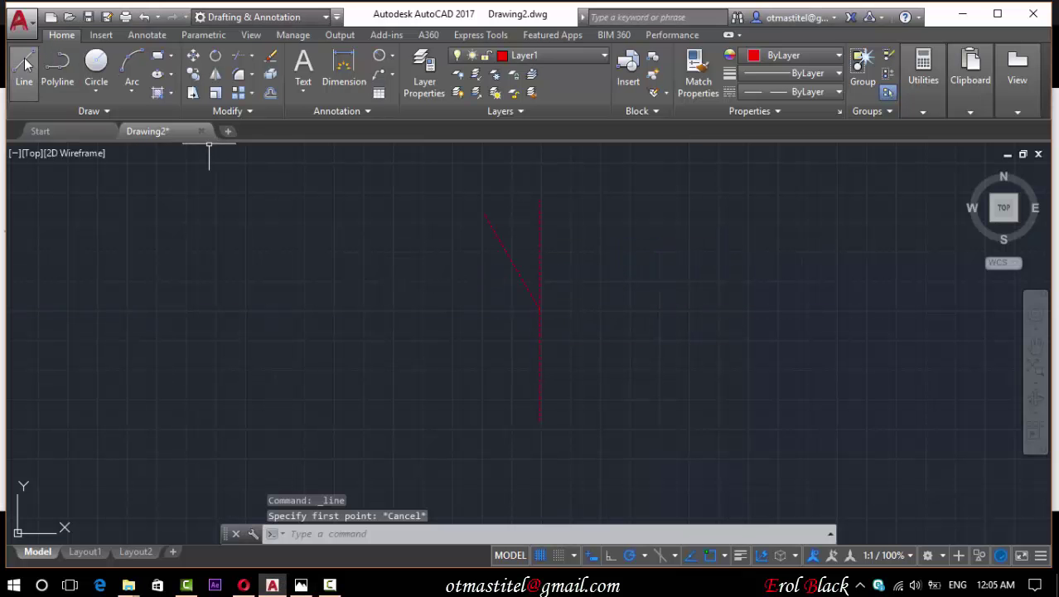
pyautogui.click(24, 60)
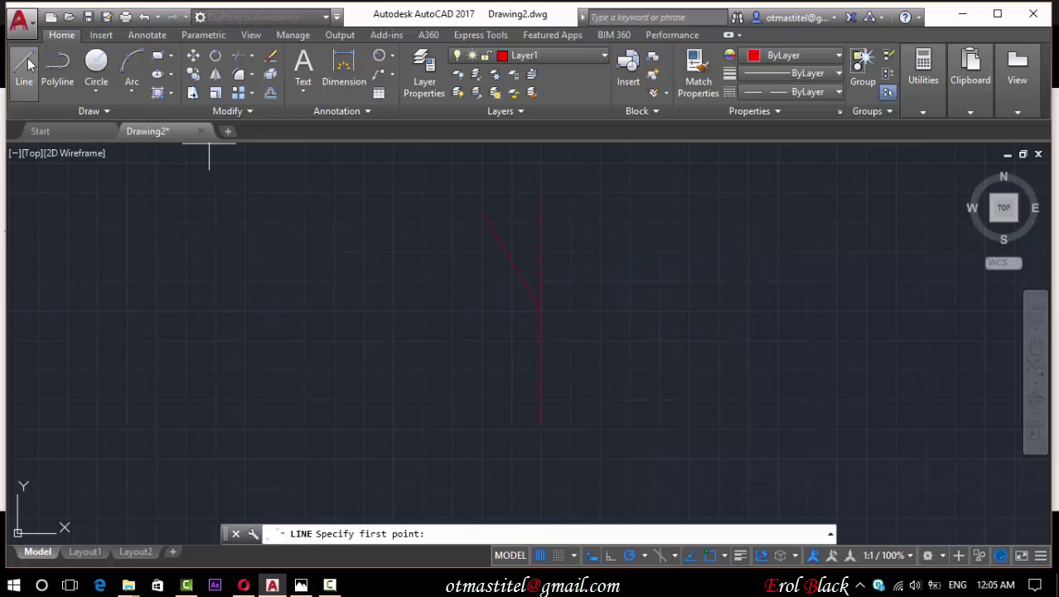
pyautogui.press('Escape')
pyautogui.click(500, 246)
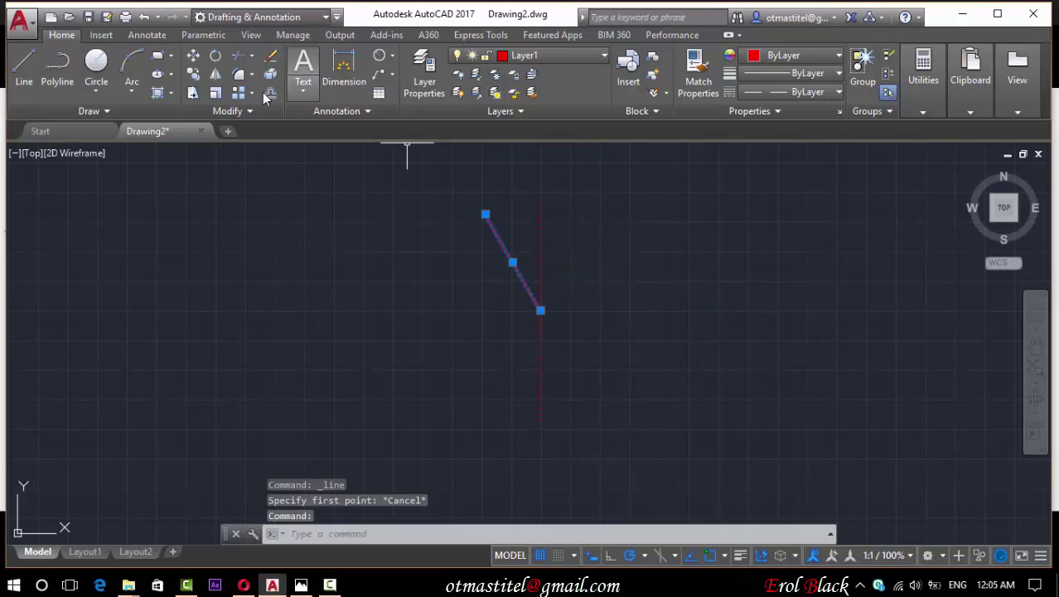
pyautogui.click(193, 74)
pyautogui.click(540, 310)
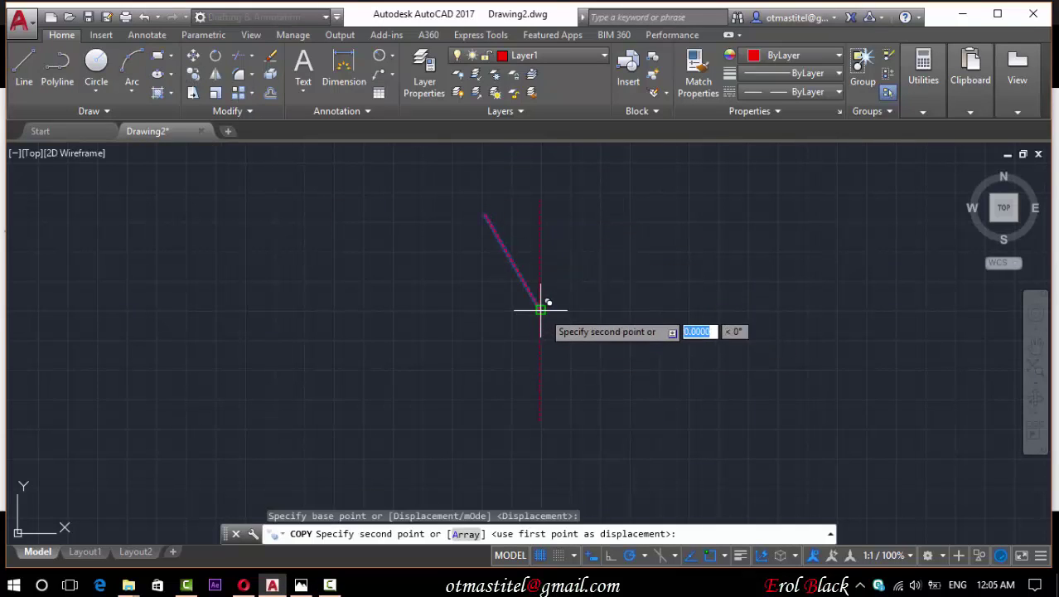
pyautogui.click(540, 307)
pyautogui.press('Escape')
# - Rotate the copied centreline 90° about its lower endpoint
pyautogui.click(519, 281)
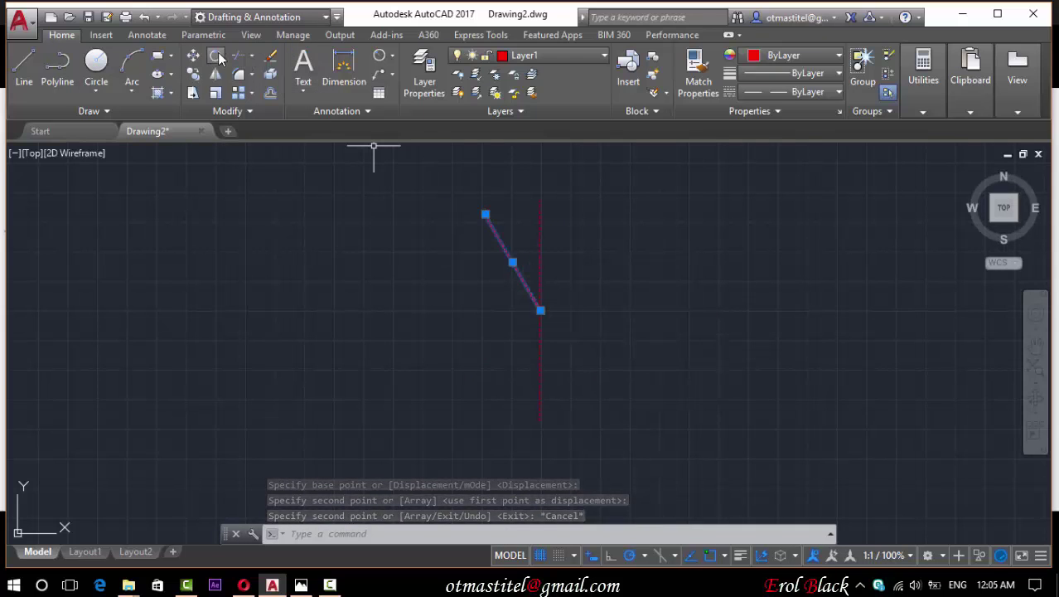
pyautogui.click(215, 56)
pyautogui.click(540, 309)
pyautogui.write('90')
pyautogui.press('Return')
pyautogui.press('Escape')
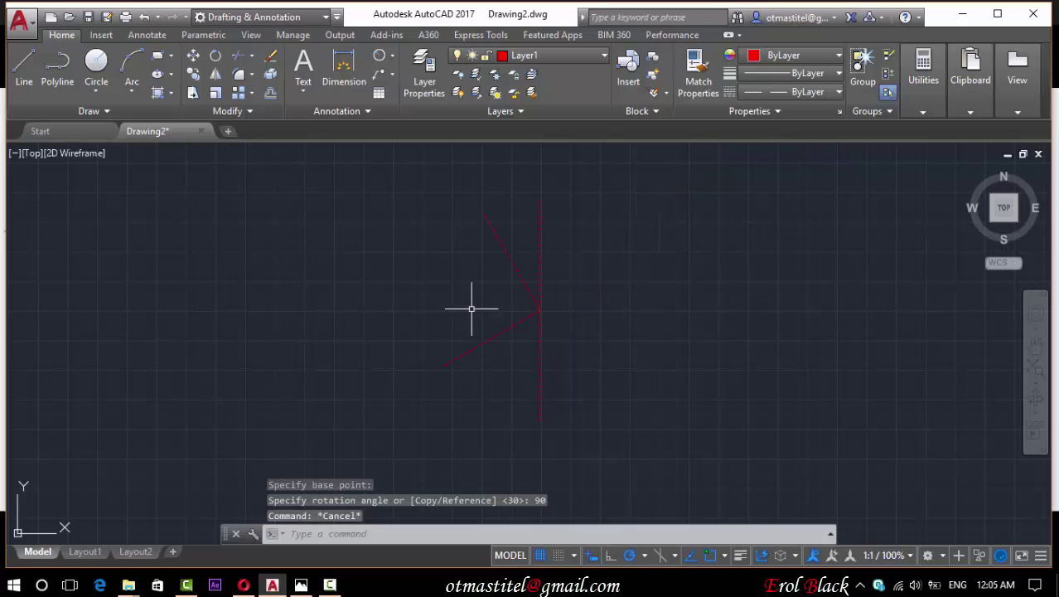
# - Make Layer3 current and dimension the 30° angle between upper slanted and vertical centrelines
pyautogui.click(531, 55)
pyautogui.click(529, 110)
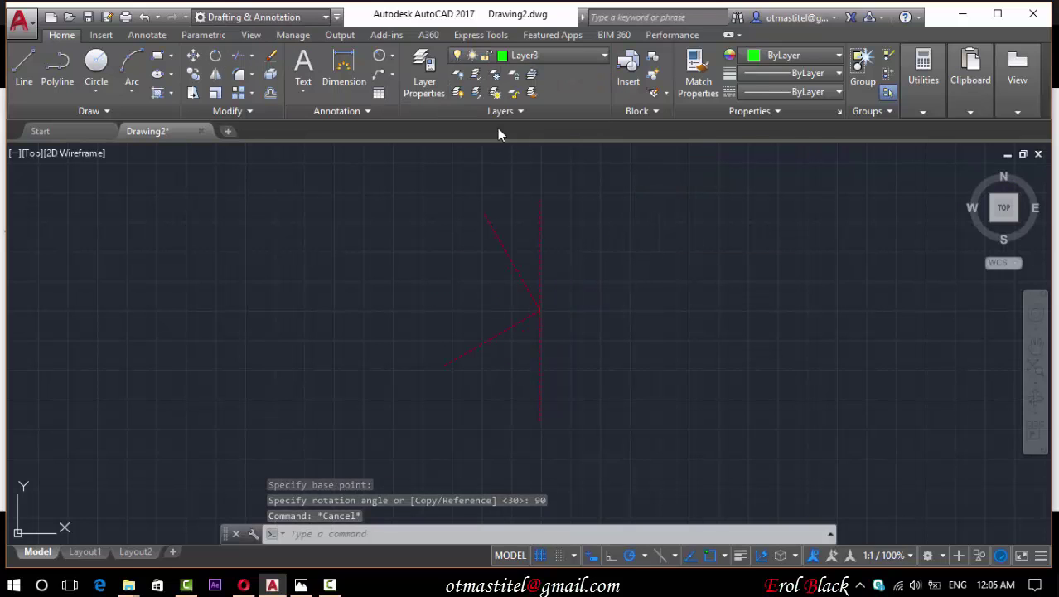
pyautogui.click(390, 56)
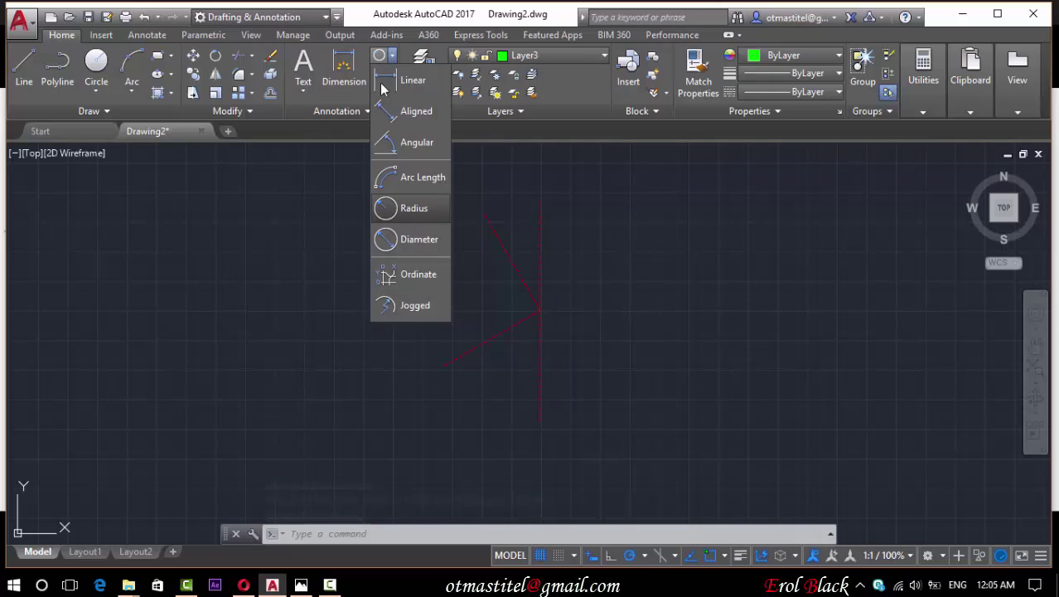
pyautogui.click(413, 142)
pyautogui.click(495, 237)
pyautogui.click(538, 228)
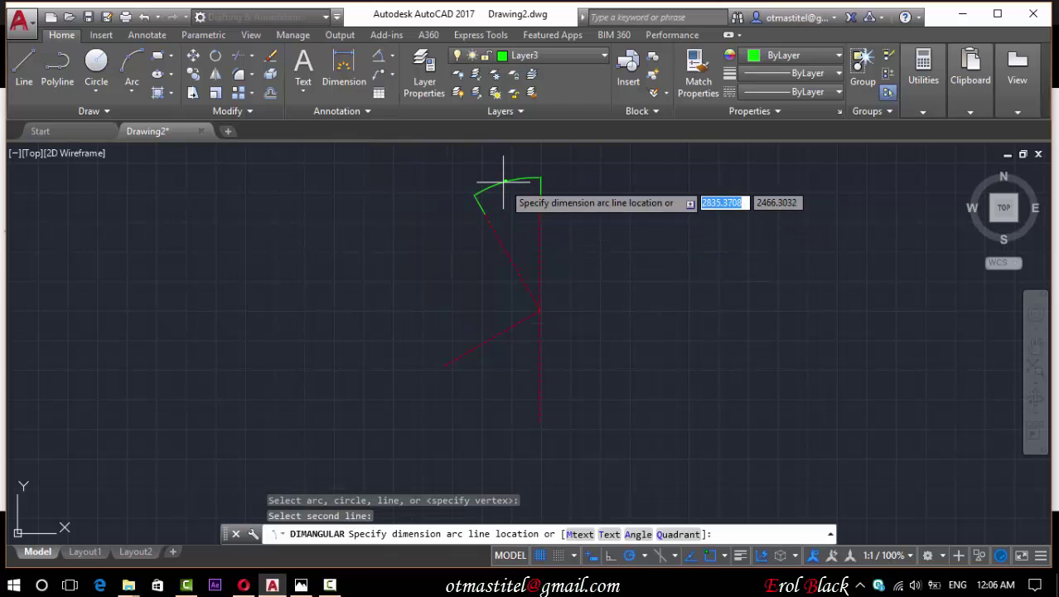
pyautogui.click(503, 181)
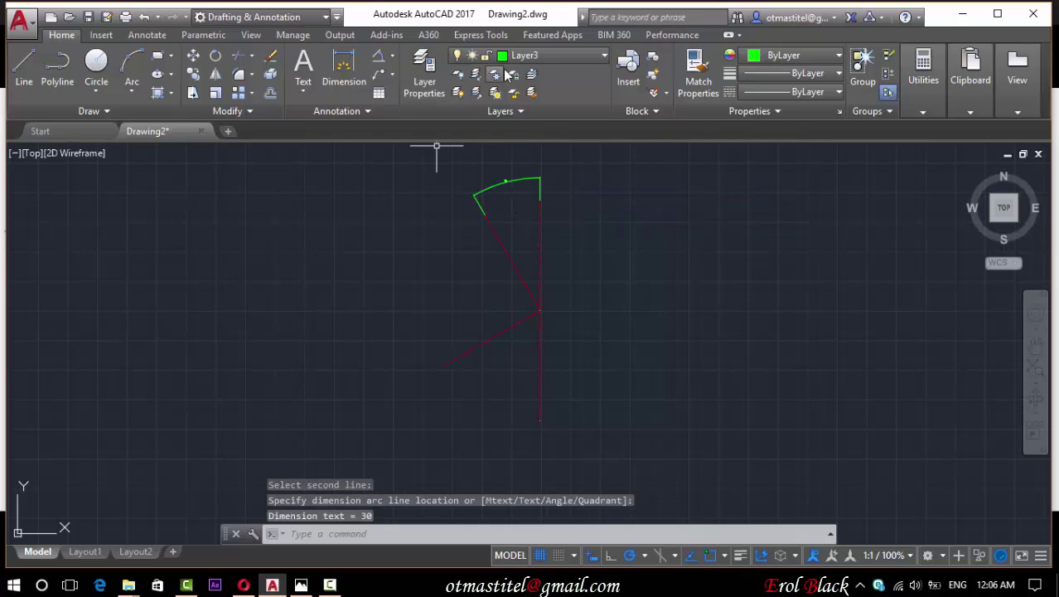
# - Dimension the 60° angle between the lower slanted and vertical centrelines
pyautogui.click(378, 56)
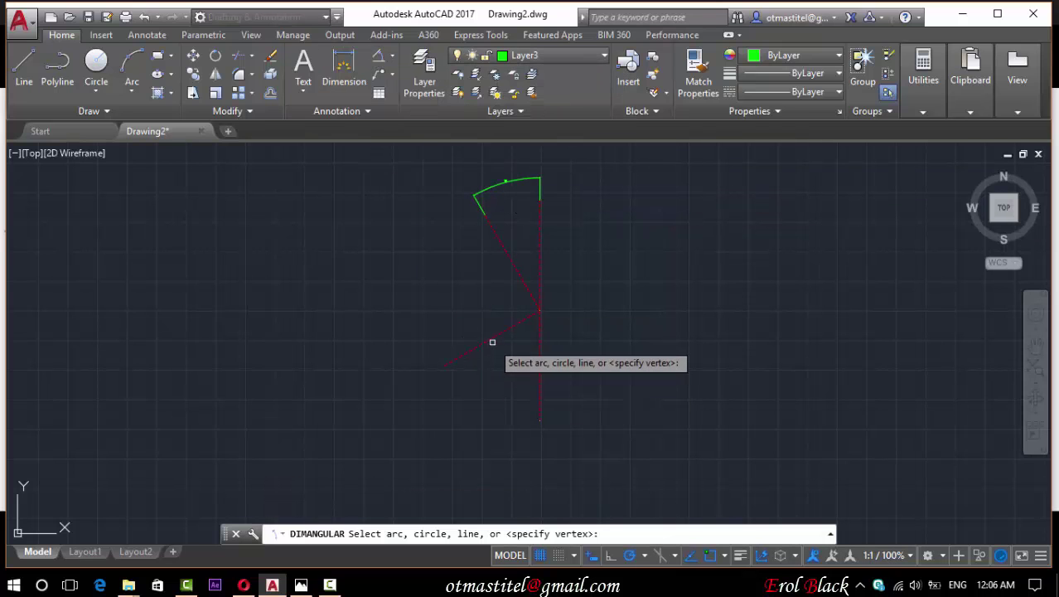
pyautogui.click(489, 339)
pyautogui.click(540, 372)
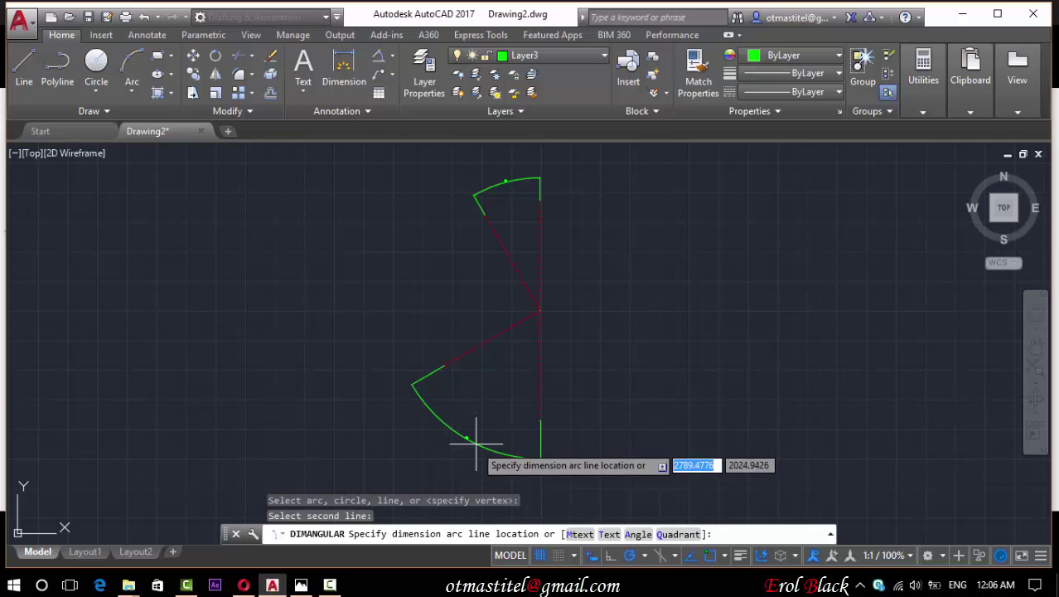
pyautogui.click(464, 444)
pyautogui.press('Escape')
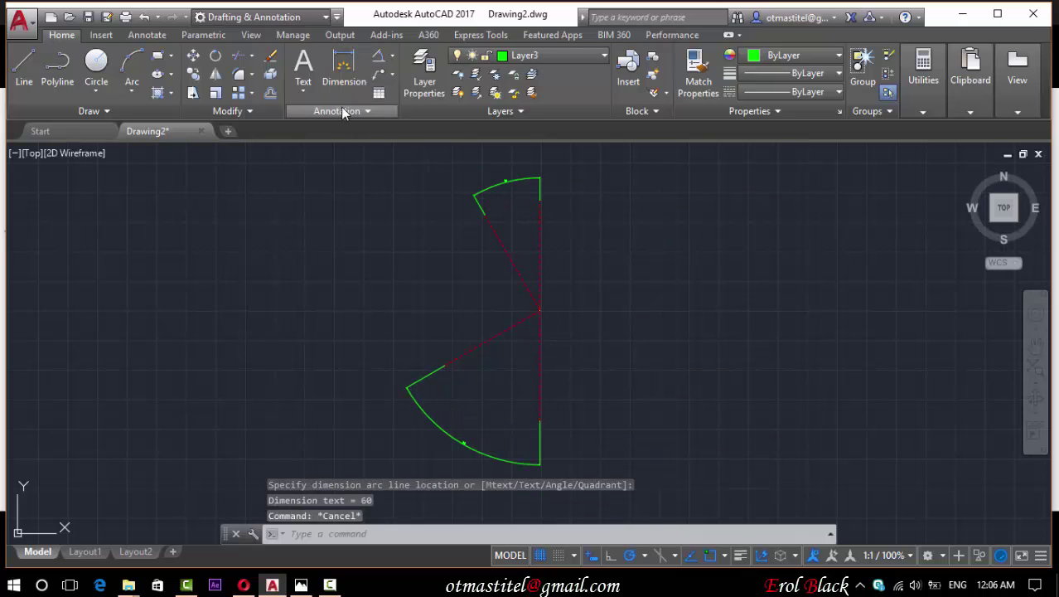
# - Edit the ISO-25 dimension style, setting unit precision to 0.0
pyautogui.click(342, 112)
pyautogui.click(351, 146)
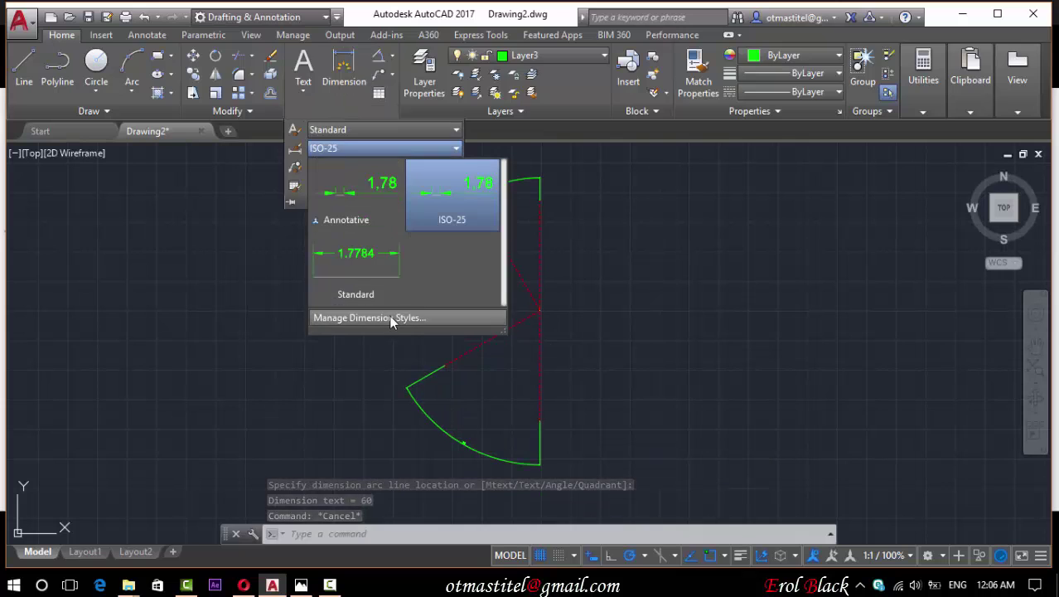
pyautogui.click(391, 319)
pyautogui.click(692, 263)
pyautogui.click(342, 188)
pyautogui.click(315, 206)
# - Set ISO-25 arrow size, centre mark and text height to 5, and save the style
pyautogui.click(325, 130)
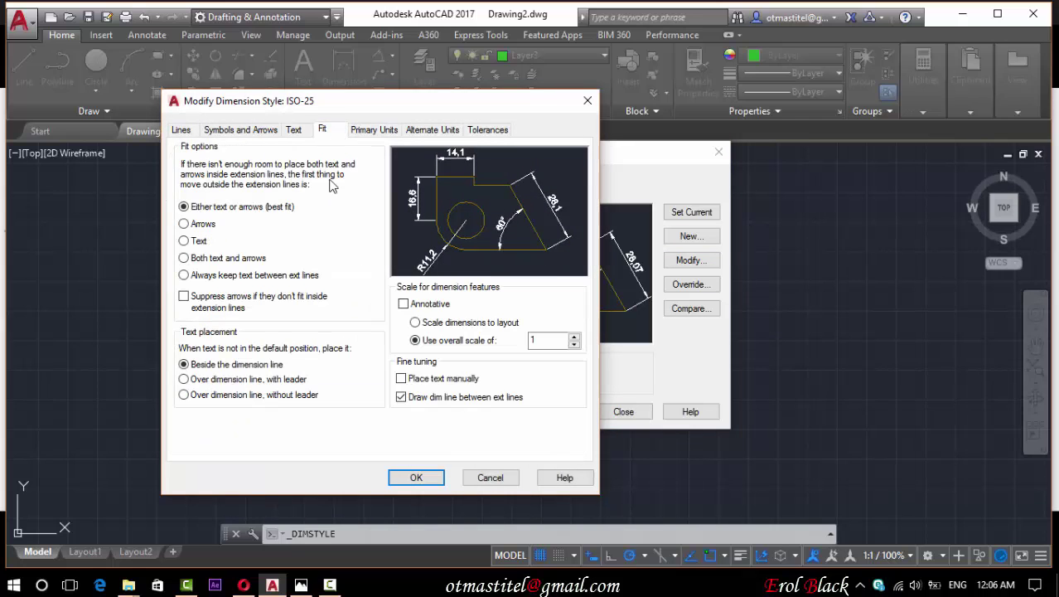
pyautogui.click(271, 130)
pyautogui.write('5')
pyautogui.doubleClick(297, 340)
pyautogui.write('5')
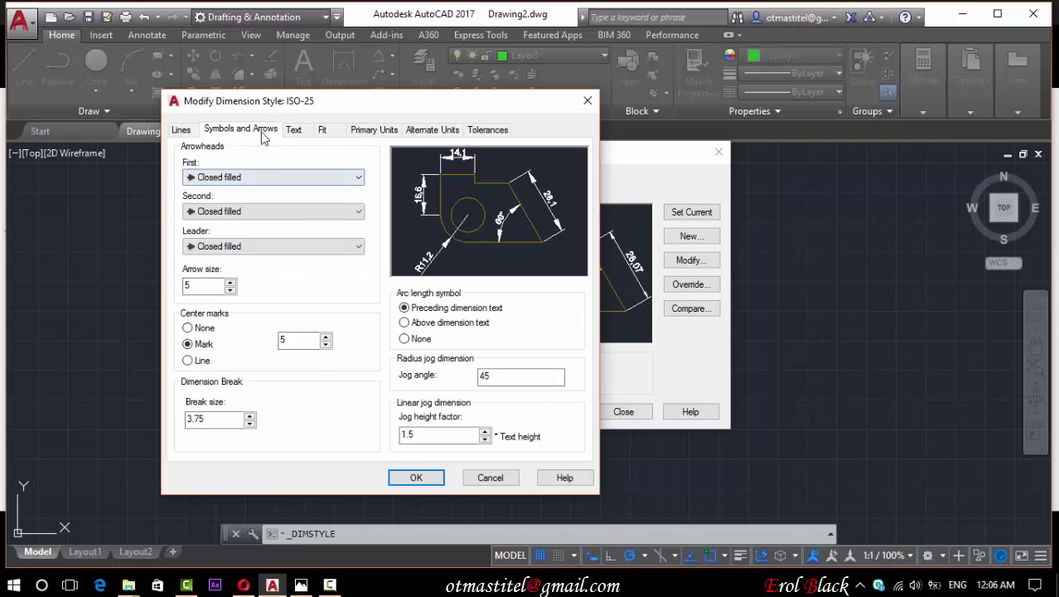
pyautogui.click(180, 130)
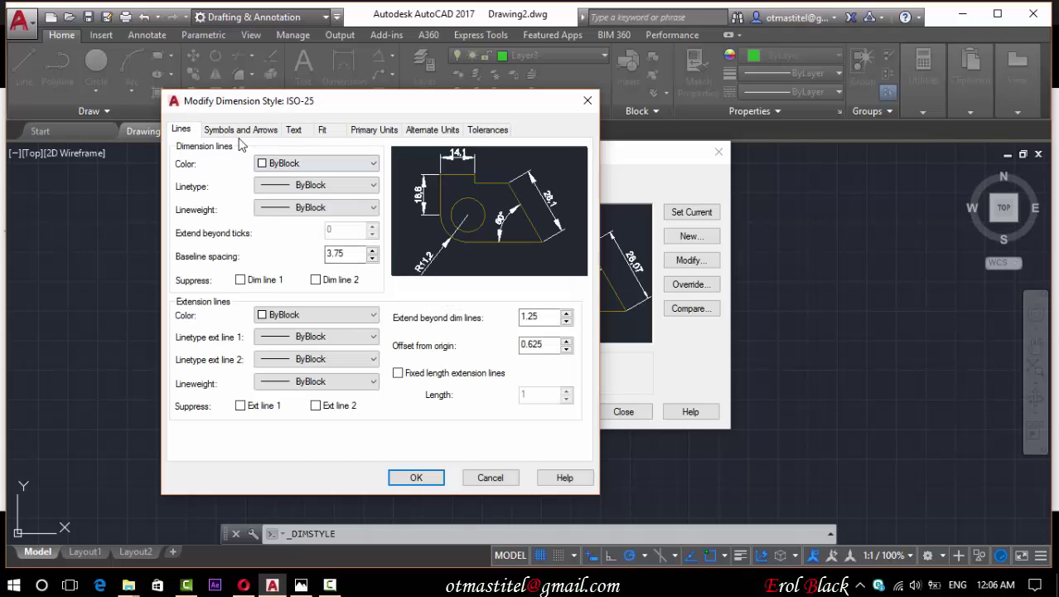
pyautogui.click(237, 131)
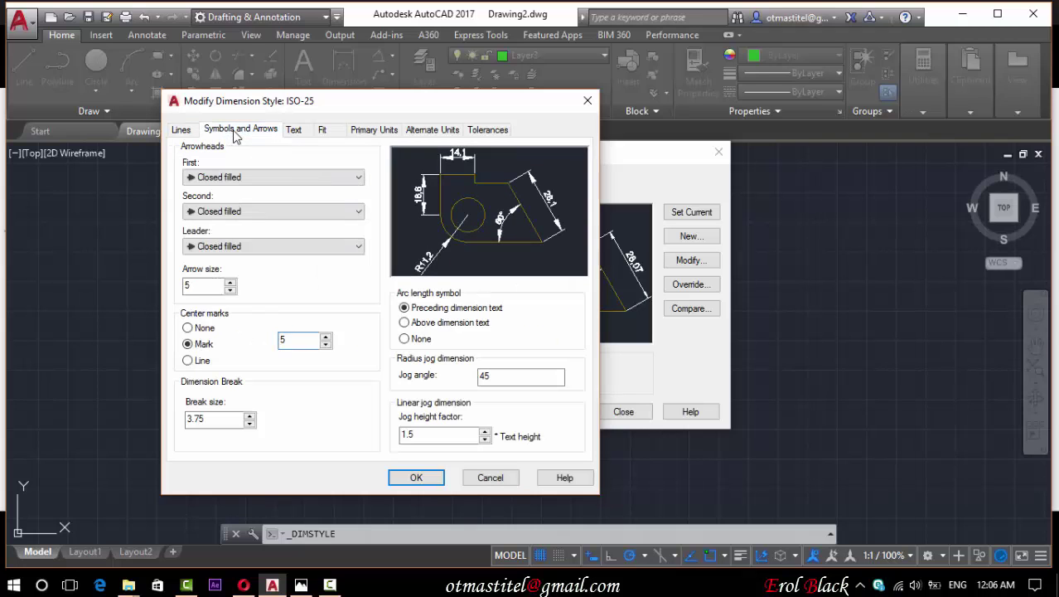
pyautogui.click(294, 131)
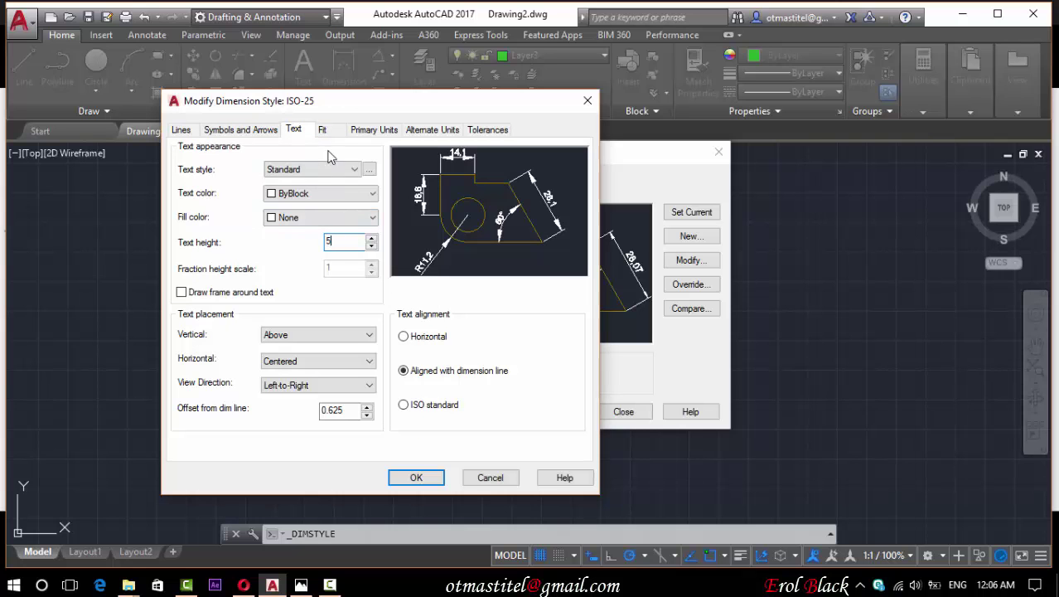
pyautogui.click(371, 131)
pyautogui.click(416, 478)
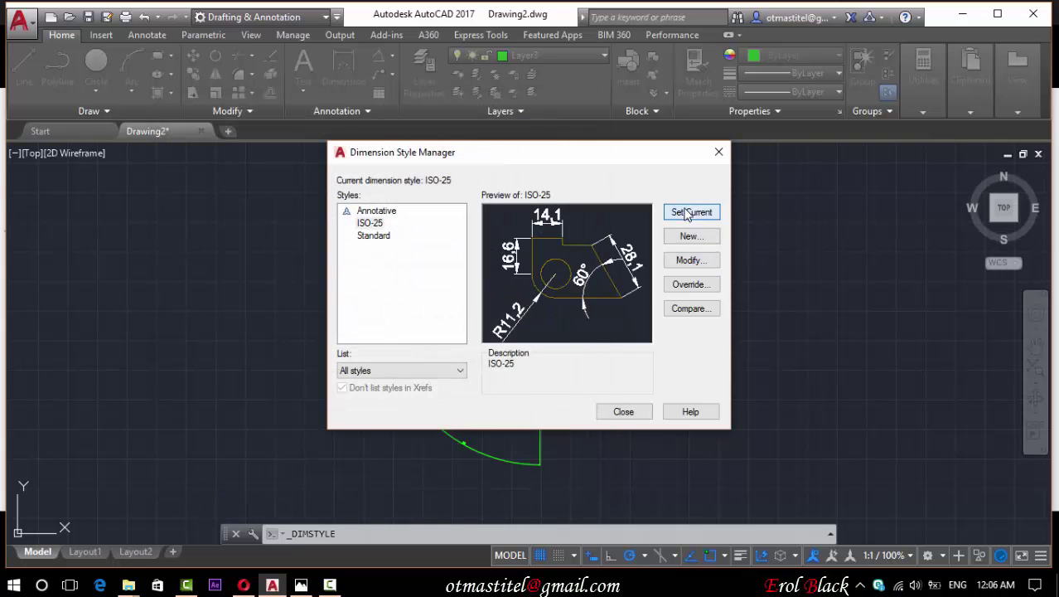
pyautogui.click(605, 412)
# - Pan the drawing up-left and make layer 0 current
pyautogui.moveTo(574, 407); pyautogui.dragTo(511, 357, button='middle')
pyautogui.click(96, 61)
pyautogui.click(573, 56)
# - Draw a radius-40 circle centred on the centreline intersection
pyautogui.click(542, 76)
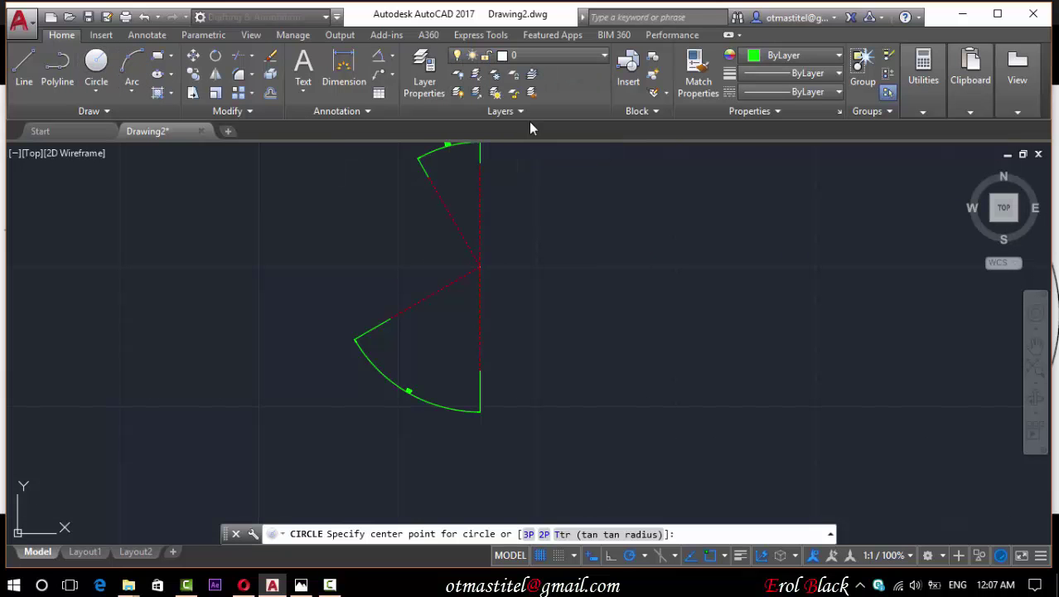
pyautogui.click(480, 266)
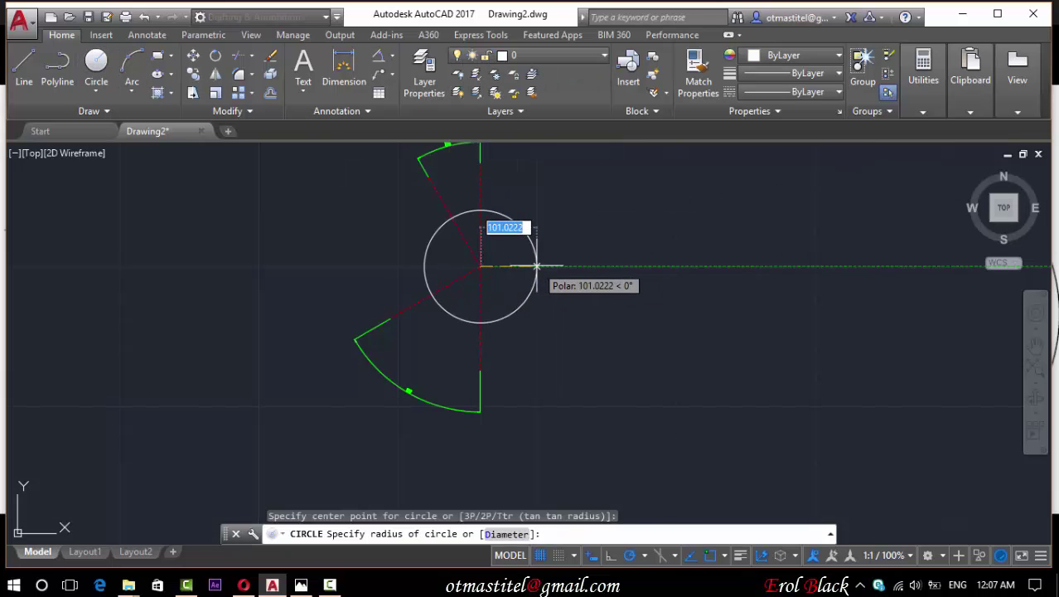
pyautogui.write('40')
pyautogui.press('Return')
pyautogui.scroll(3, 460, 252)
pyautogui.scroll(2, 551, 246)
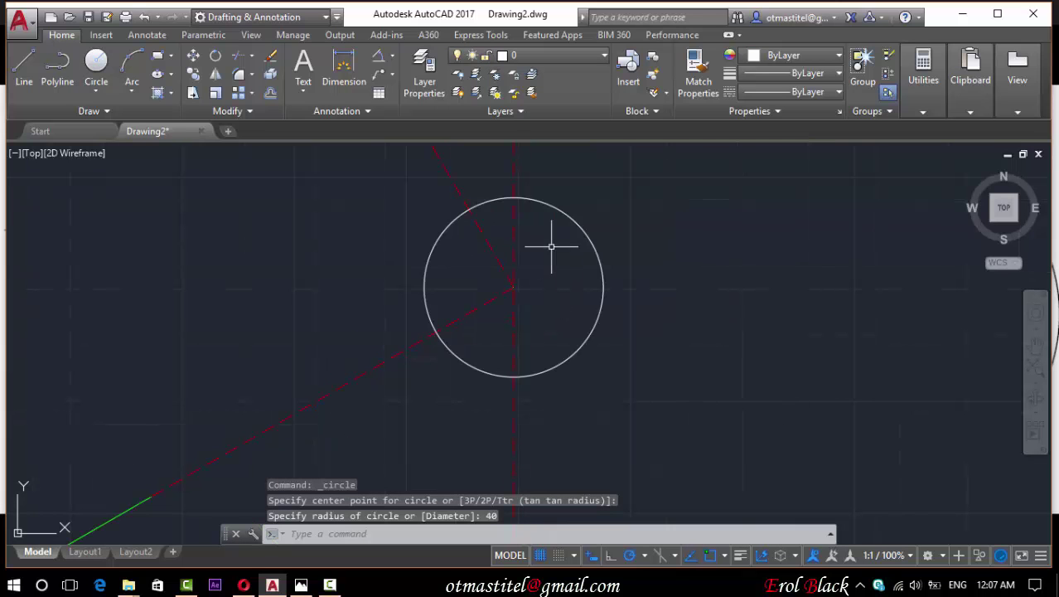
# - Draw a concentric radius-60 circle at the centreline intersection
pyautogui.press('Return')
pyautogui.click(514, 288)
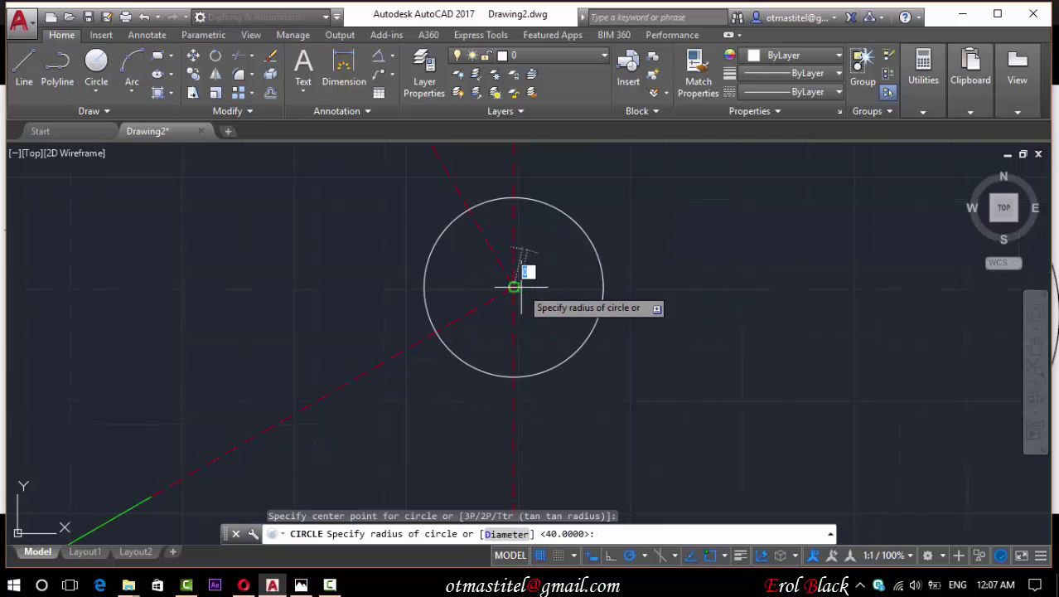
pyautogui.write('60')
pyautogui.press('Return')
pyautogui.scroll(2, 532, 282)
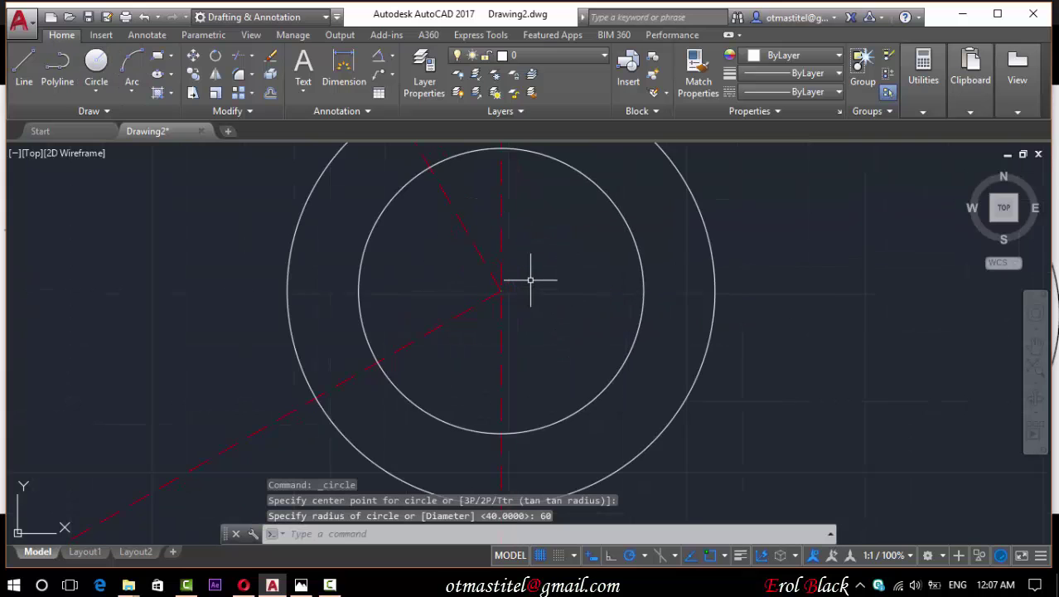
pyautogui.scroll(-2, 591, 296)
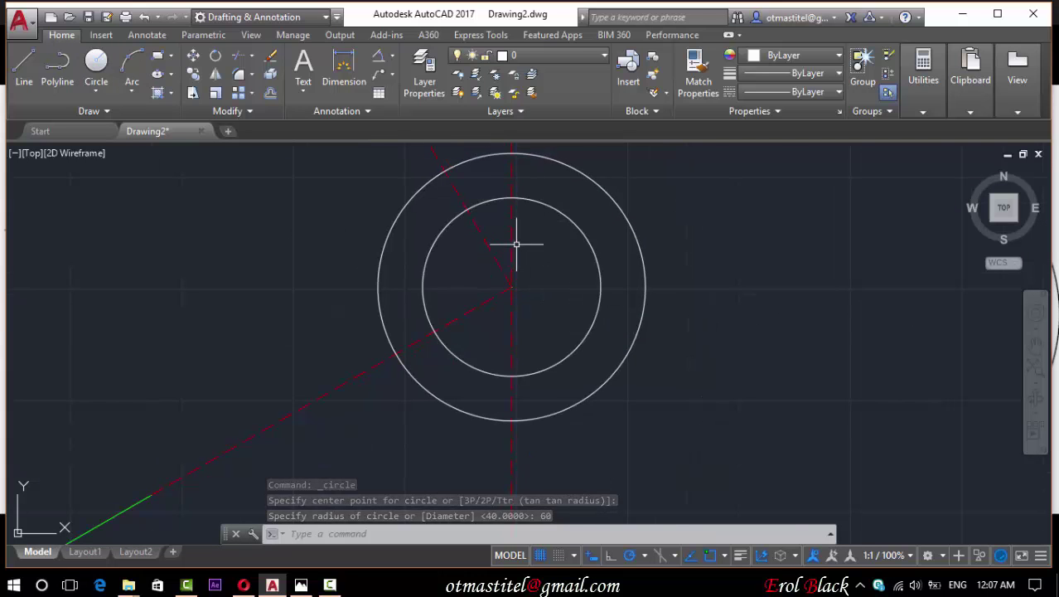
pyautogui.scroll(-4, 515, 247)
pyautogui.scroll(2, 518, 256)
# - Move the radius-40 inner circle onto the red dashed Layer1
pyautogui.click(301, 584)
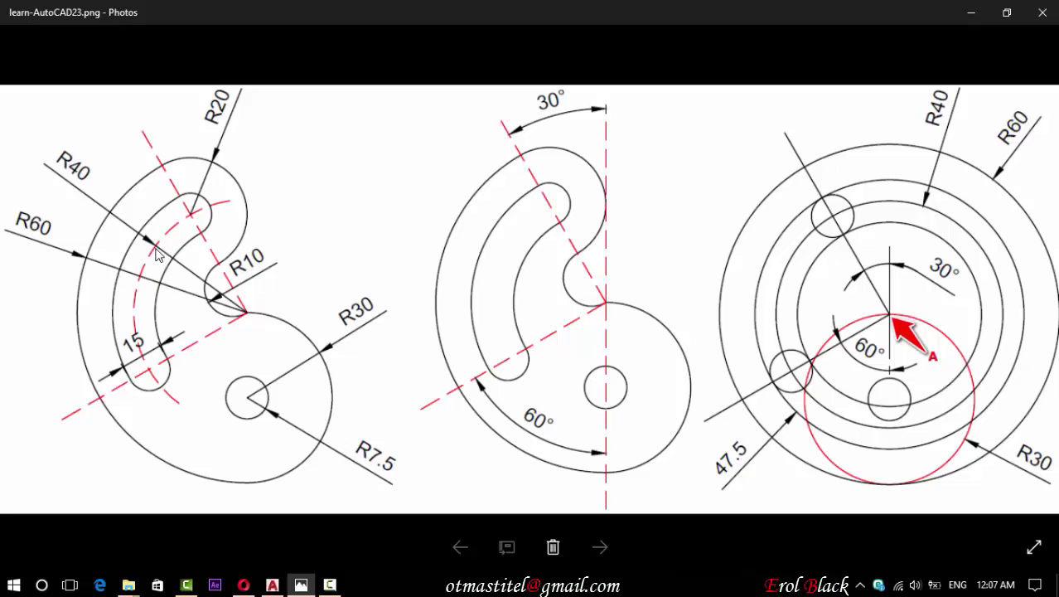
pyautogui.click(270, 588)
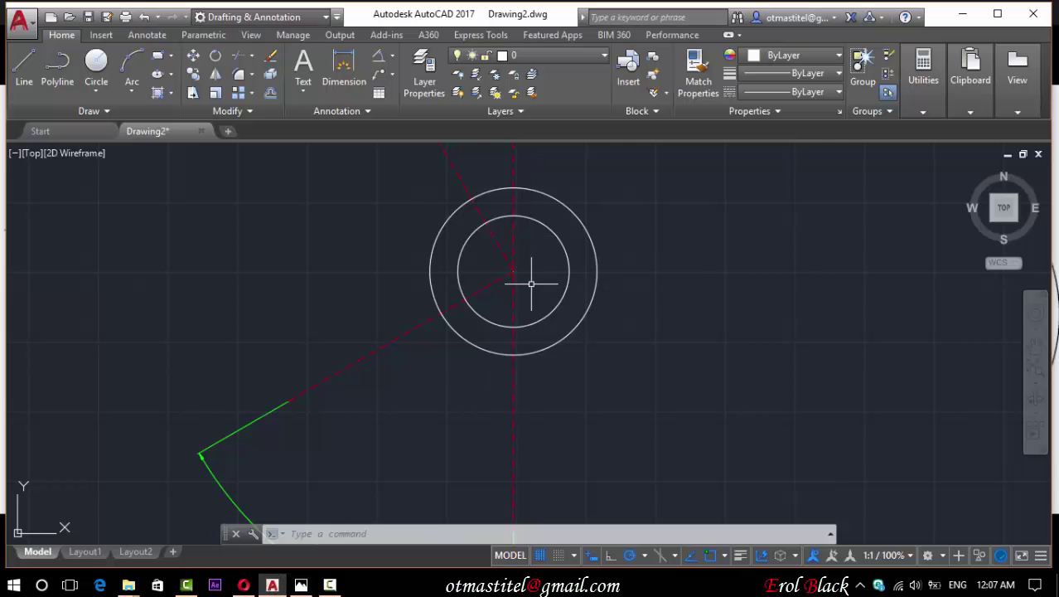
pyautogui.scroll(-2, 514, 257)
pyautogui.scroll(2, 479, 286)
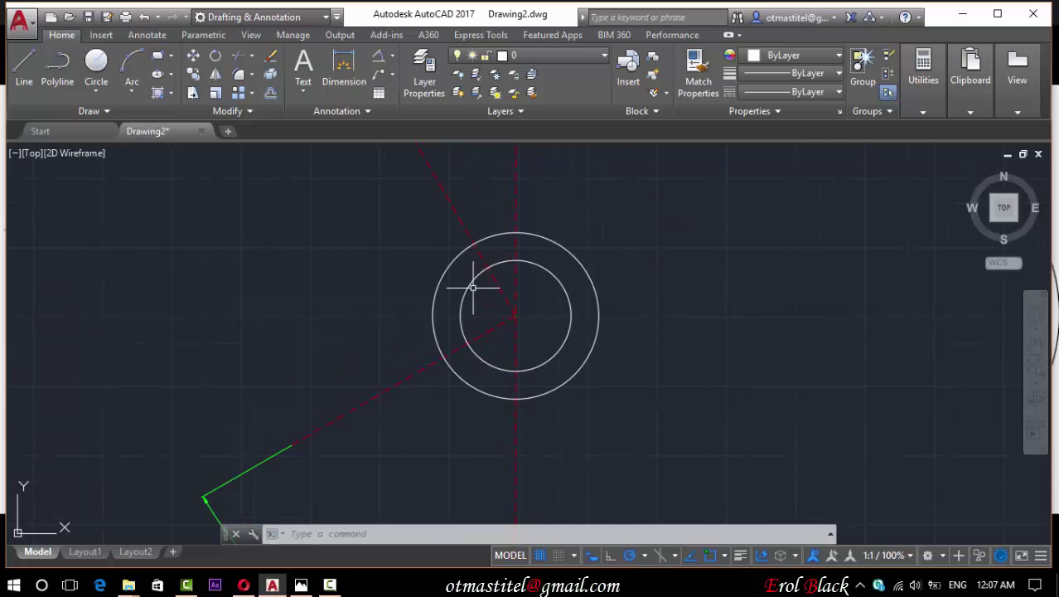
pyautogui.click(472, 287)
pyautogui.click(547, 55)
pyautogui.click(527, 113)
pyautogui.press('Escape')
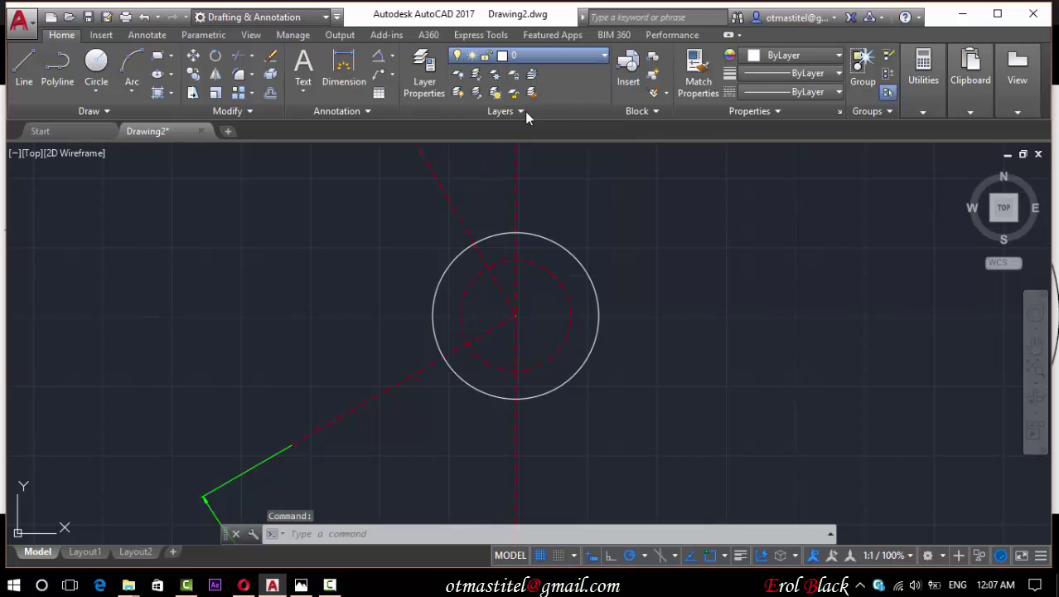
pyautogui.click(522, 261)
pyautogui.press('Escape')
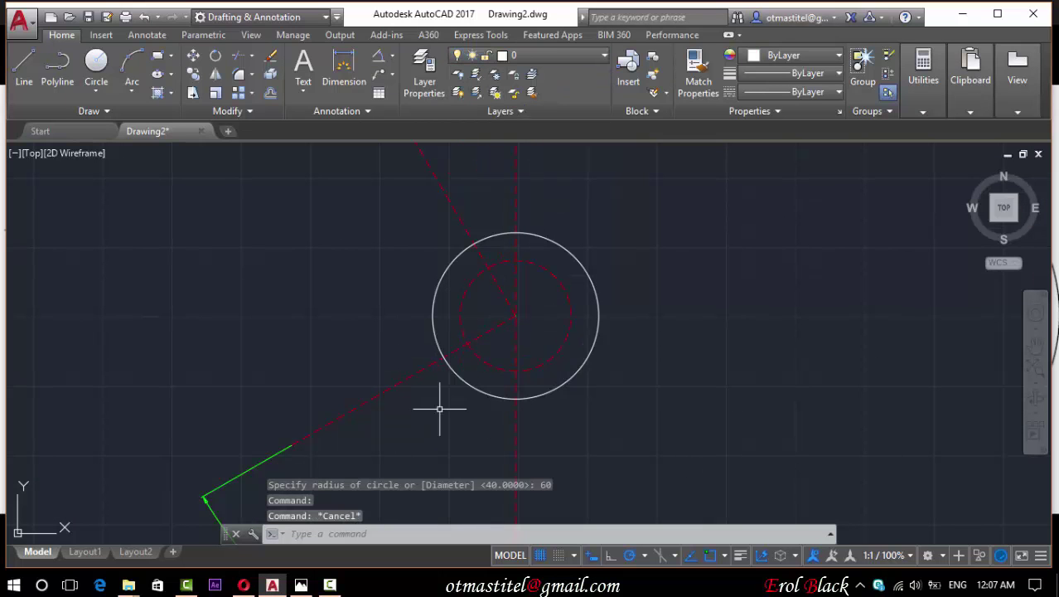
pyautogui.scroll(2, 535, 278)
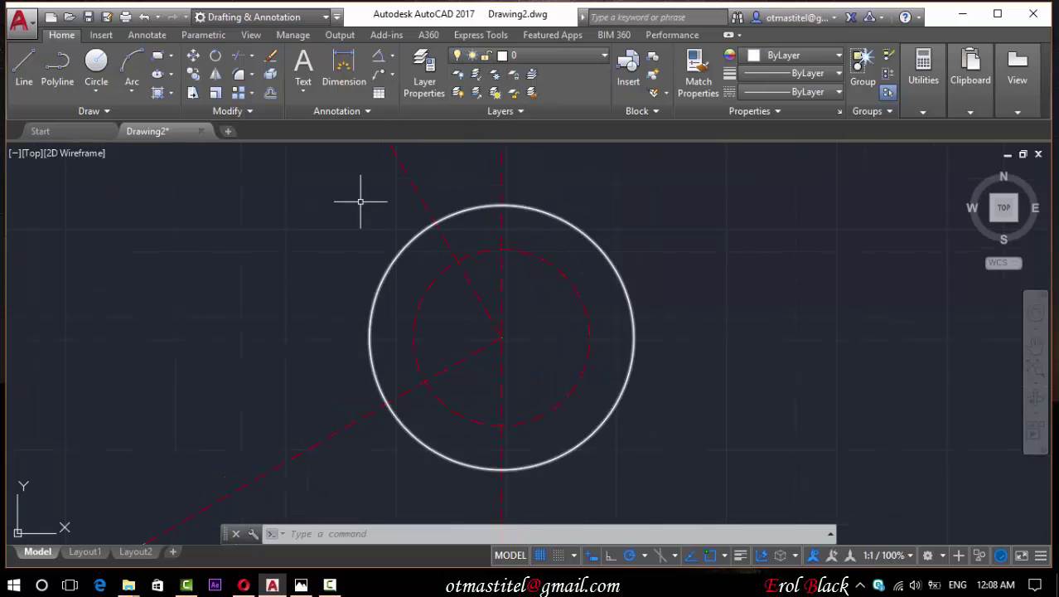
# - Draw a radius 32.5 circle centred where the centrelines cross, checking the reference drawing
pyautogui.click(97, 66)
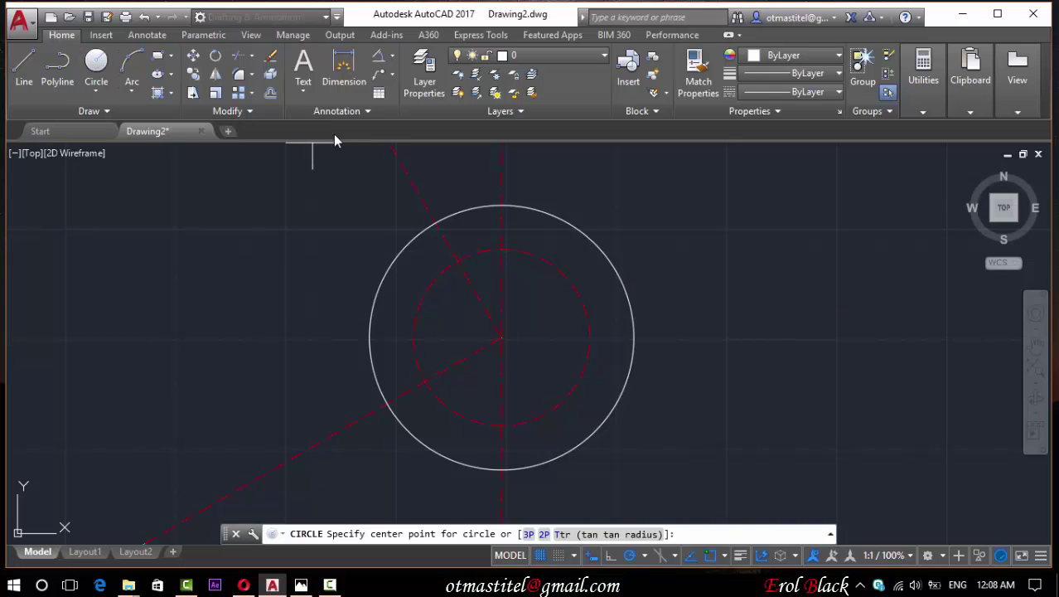
pyautogui.click(502, 337)
pyautogui.write('32.5')
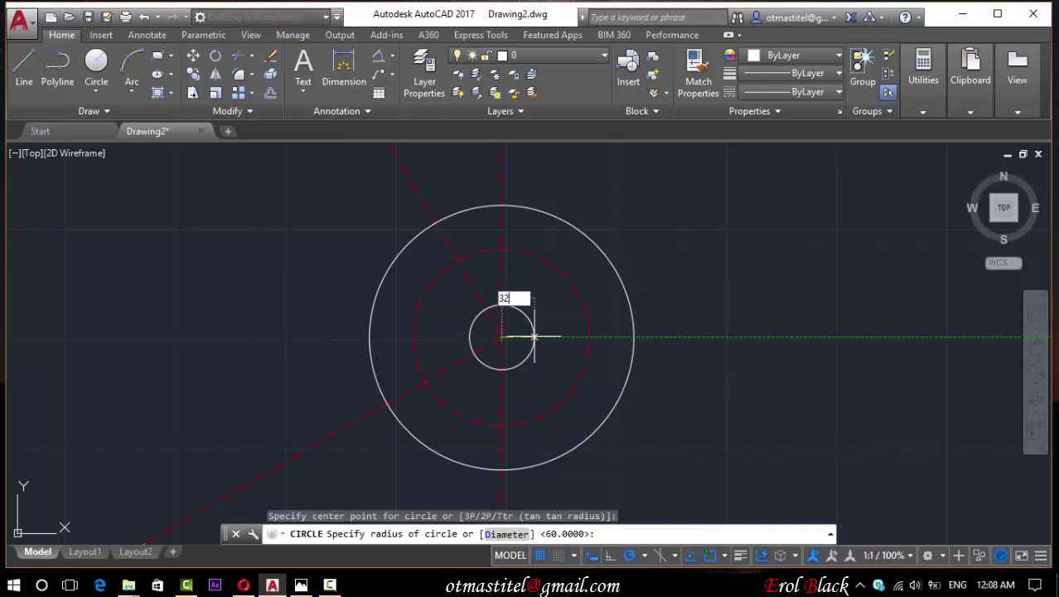
pyautogui.press('Return')
pyautogui.click(300, 584)
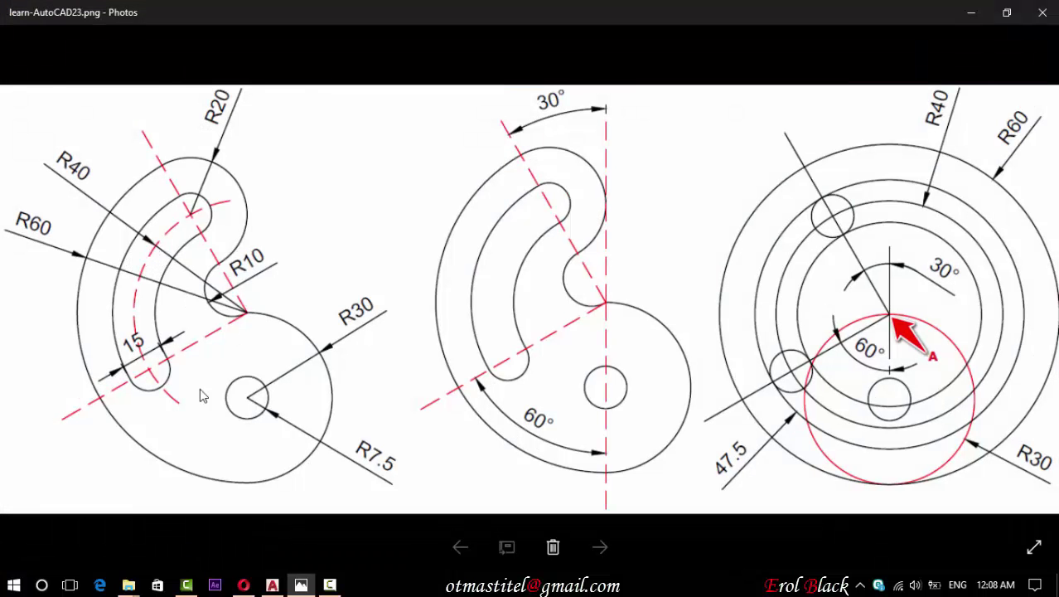
pyautogui.click(272, 584)
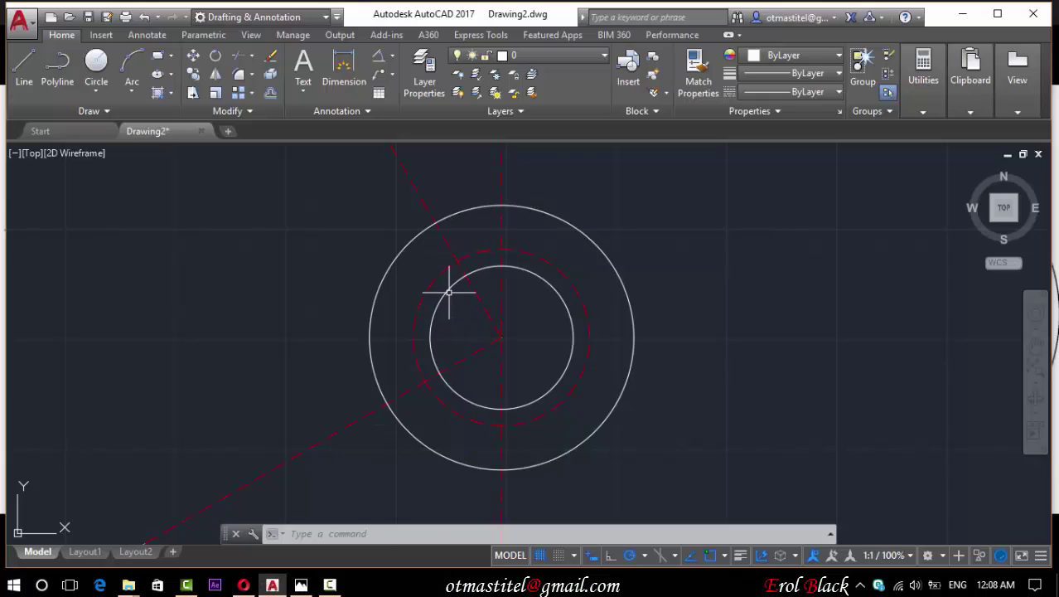
pyautogui.scroll(2, 458, 310)
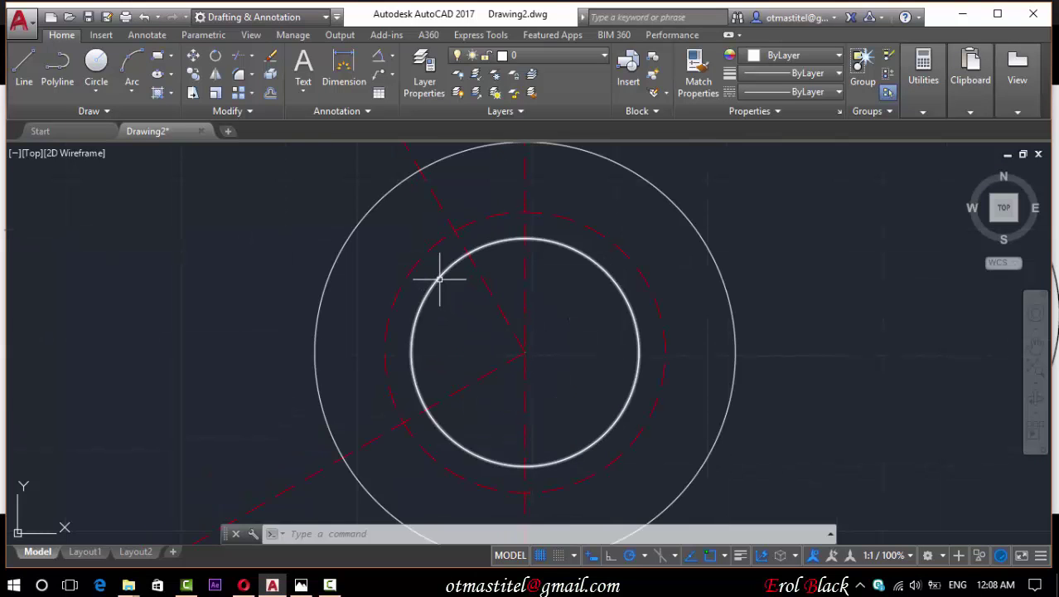
# - Offset the 32.5 circle 15 units outward
pyautogui.click(439, 279)
pyautogui.click(270, 92)
pyautogui.write('15')
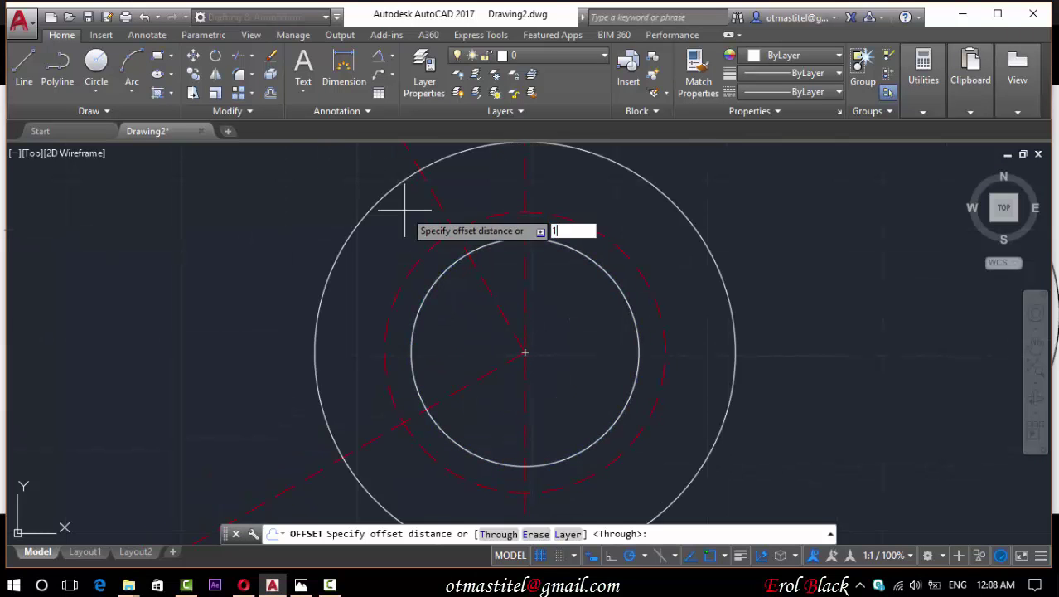
pyautogui.press('Return')
pyautogui.click(440, 278)
pyautogui.click(426, 241)
pyautogui.press('Escape')
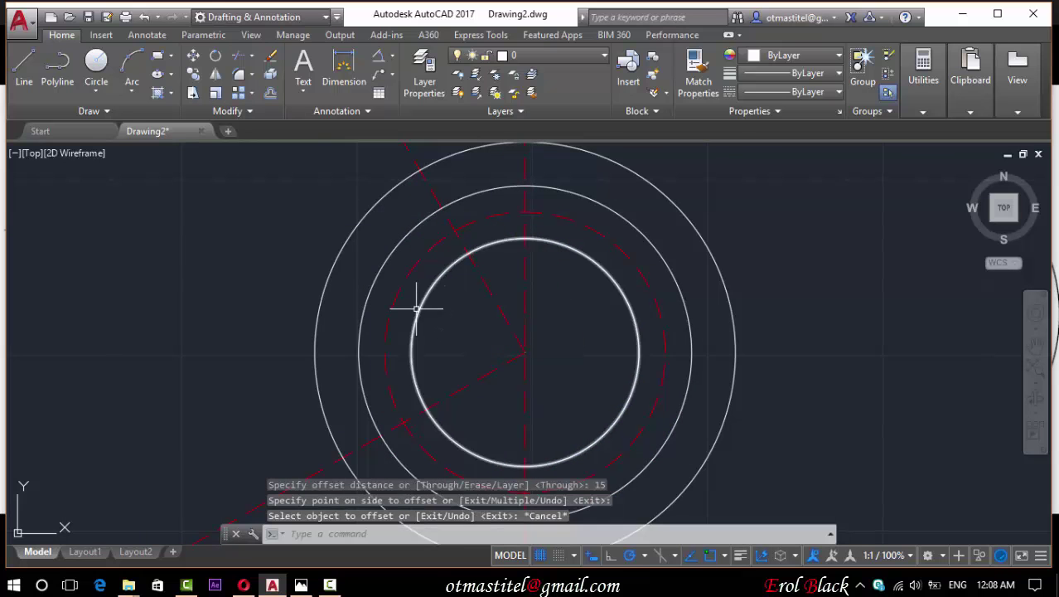
pyautogui.scroll(-2, 426, 225)
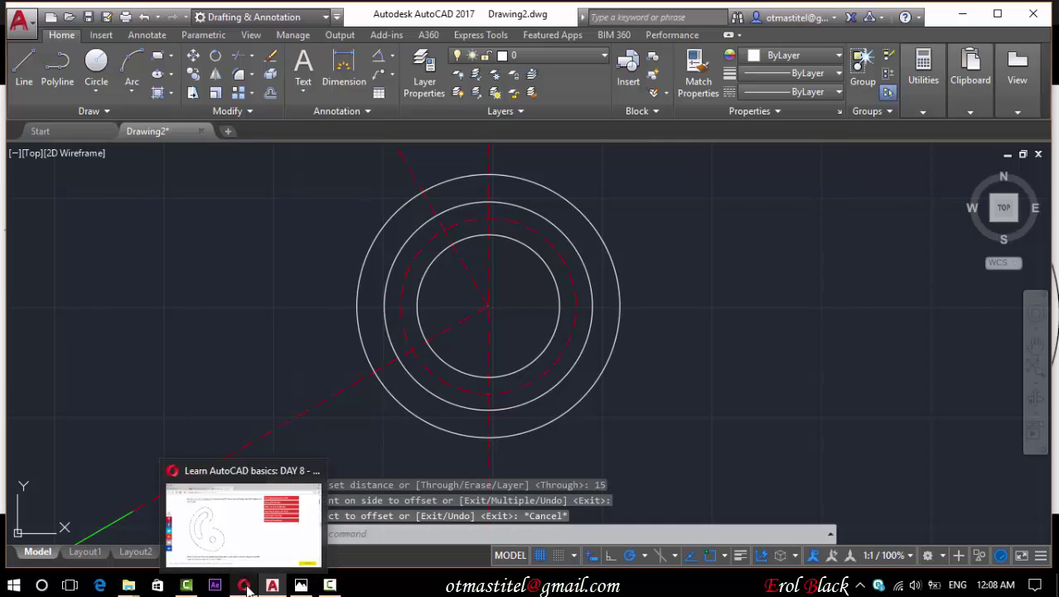
# - Put both circles on Layer2, then select the two dashed lines as cutting edges
pyautogui.click(449, 246)
pyautogui.click(412, 232)
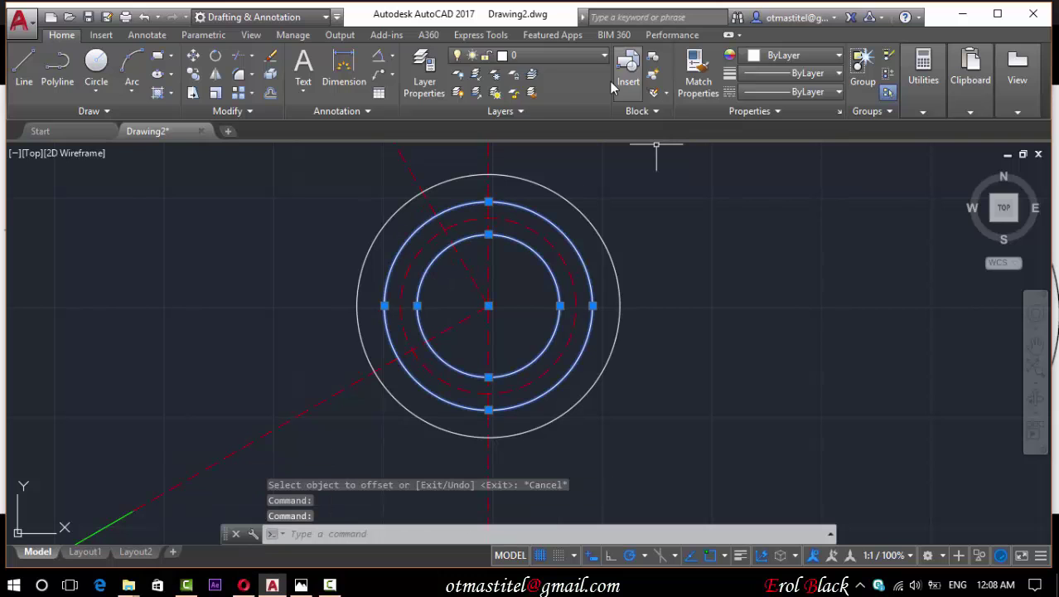
pyautogui.click(572, 55)
pyautogui.click(549, 87)
pyautogui.press('Escape')
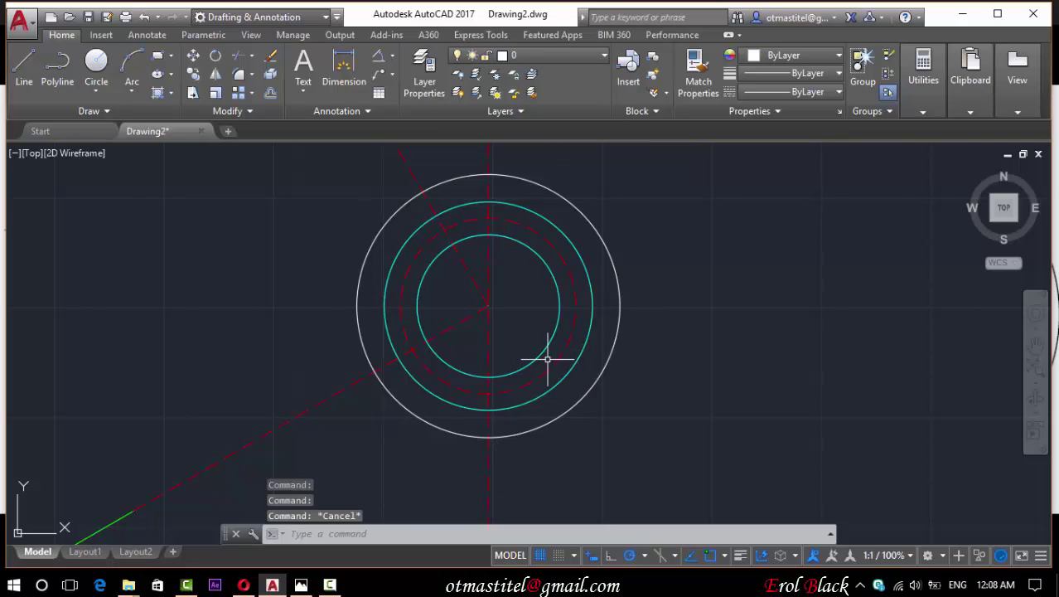
pyautogui.scroll(2, 457, 273)
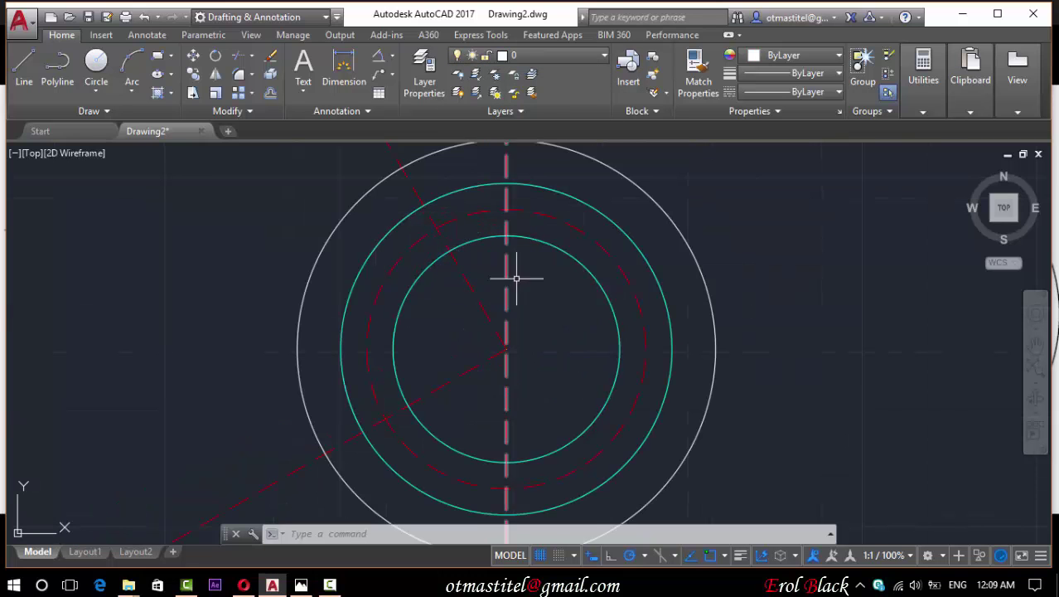
pyautogui.click(457, 262)
pyautogui.click(465, 372)
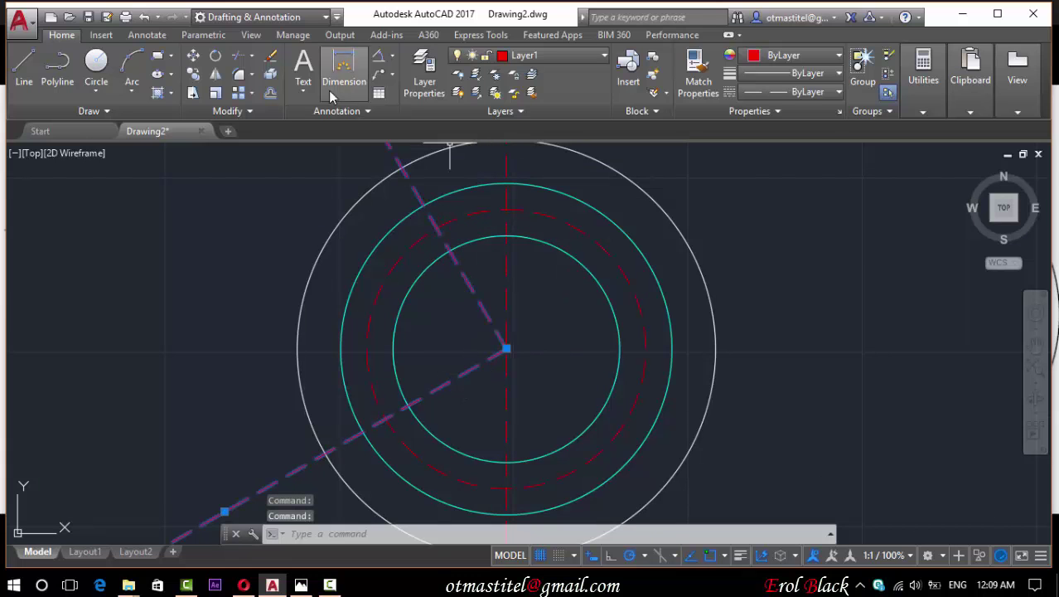
# - Trim away the right parts of both cyan circles at the dashed lines
pyautogui.click(246, 63)
pyautogui.click(454, 190)
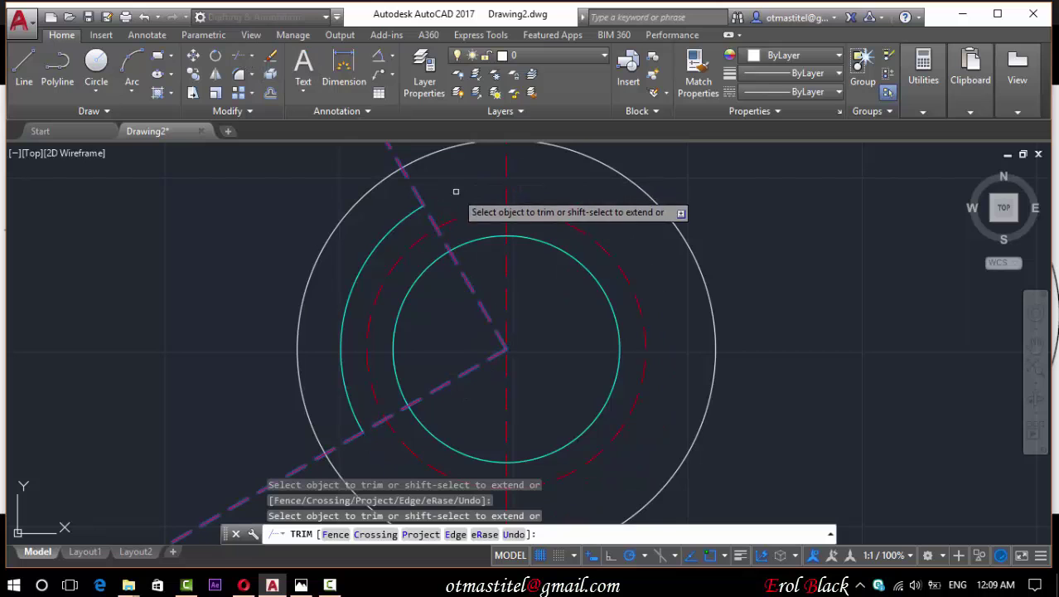
pyautogui.click(469, 238)
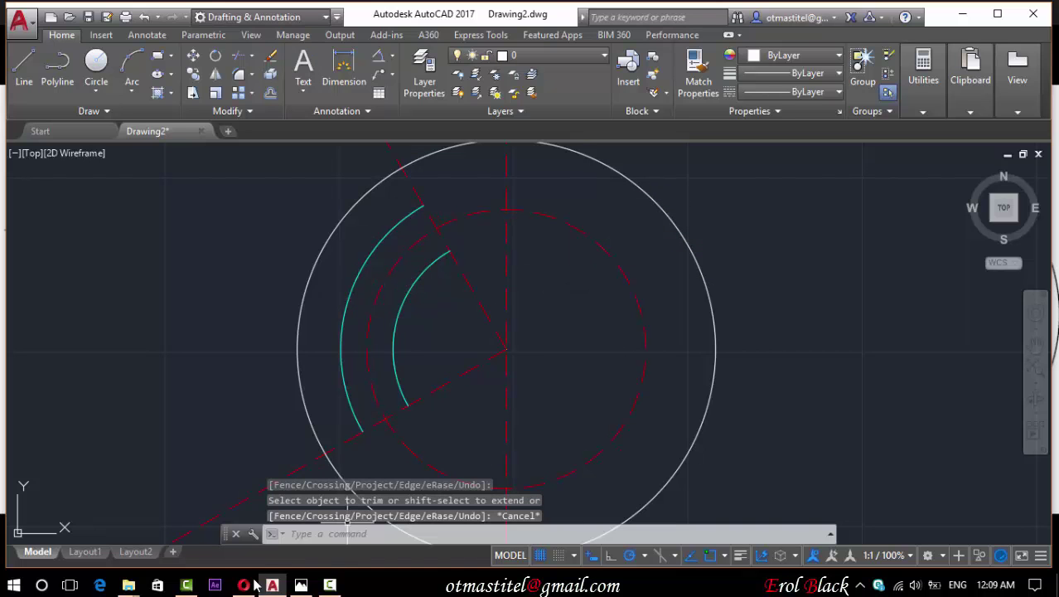
pyautogui.click(301, 584)
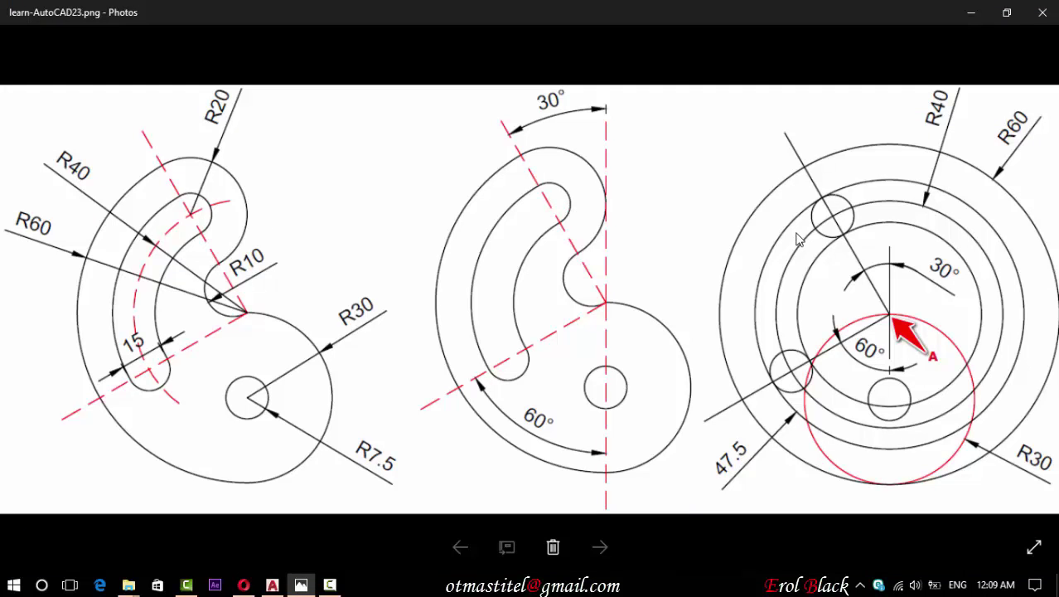
pyautogui.click(272, 585)
# - Draw 2-point circles across the top and bottom ends of the arcs
pyautogui.click(96, 91)
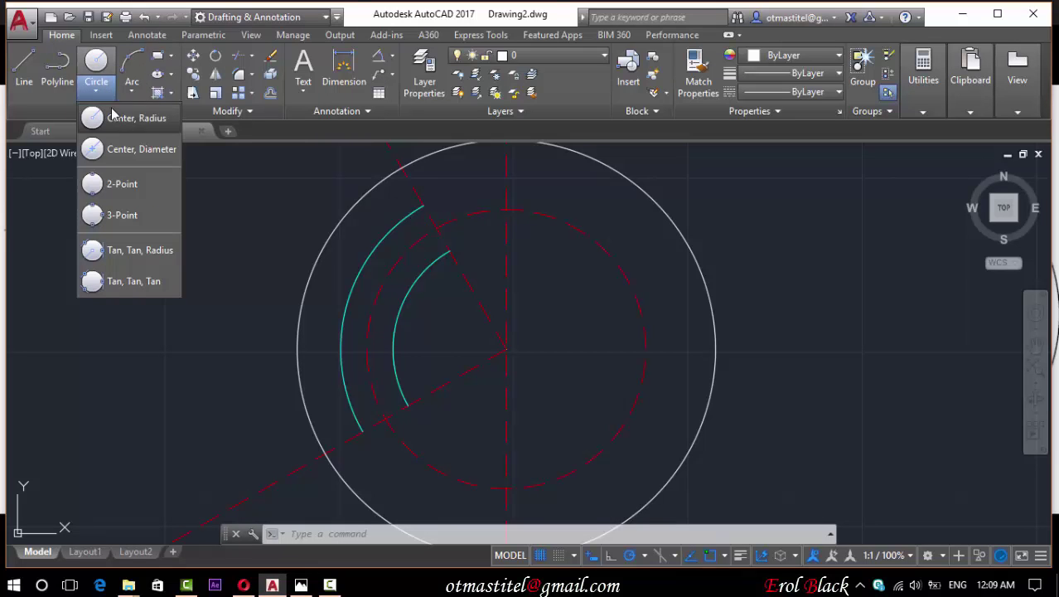
pyautogui.click(124, 184)
pyautogui.click(424, 205)
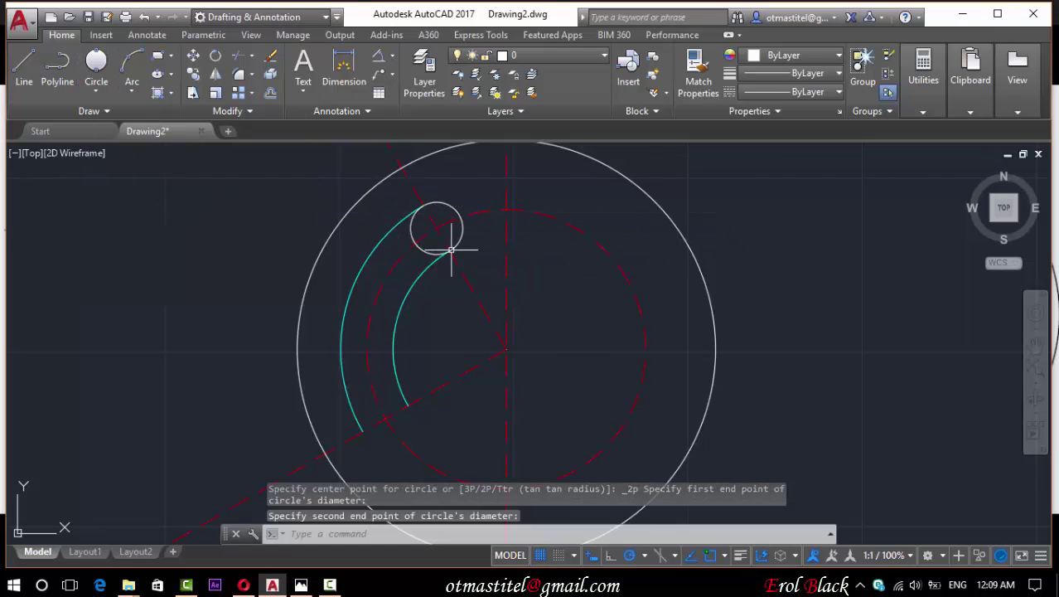
pyautogui.click(96, 70)
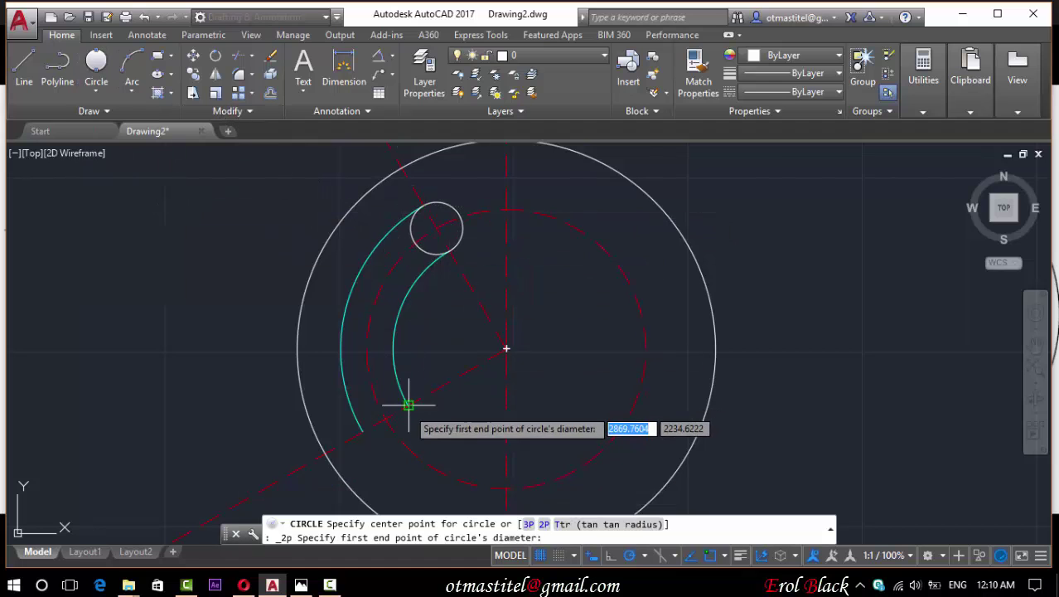
pyautogui.click(407, 406)
pyautogui.click(362, 431)
pyautogui.press('Escape')
pyautogui.press('Escape')
# - Trim the inner halves of both end circles against the two arcs
pyautogui.click(391, 252)
pyautogui.click(413, 271)
pyautogui.click(381, 222)
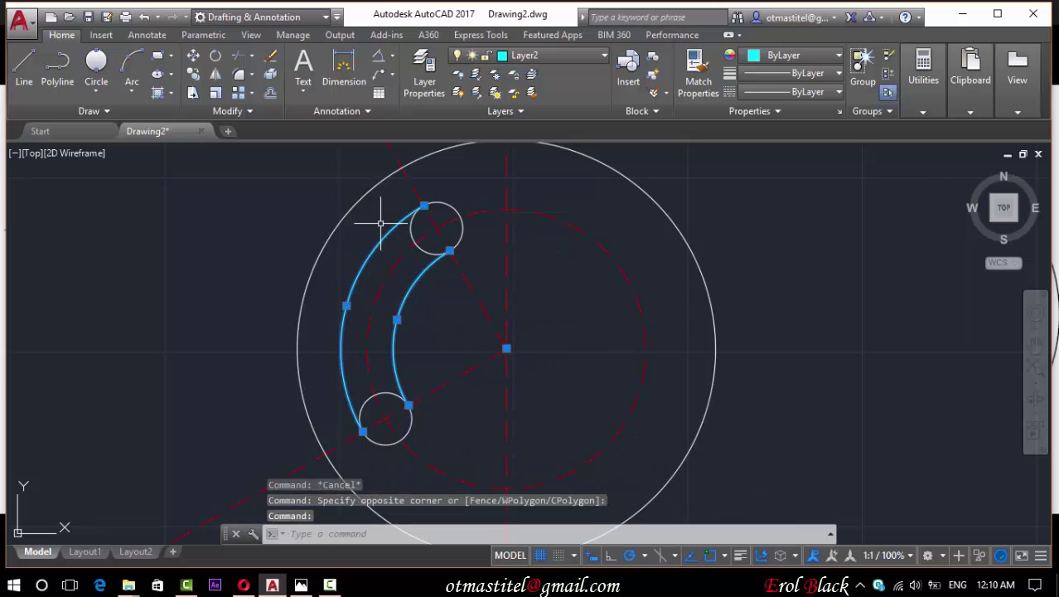
pyautogui.click(240, 68)
pyautogui.click(412, 226)
pyautogui.click(386, 398)
pyautogui.press('Escape')
# - Move the slot's inner and outer arcs onto layer 0
pyautogui.click(456, 367)
pyautogui.click(378, 322)
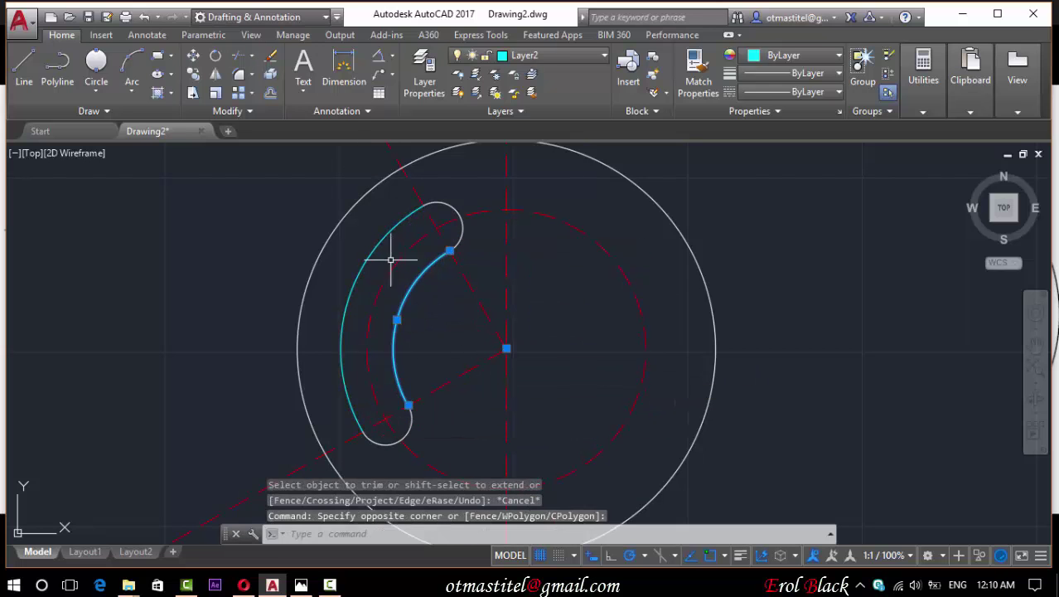
pyautogui.click(391, 253)
pyautogui.click(369, 231)
pyautogui.click(547, 55)
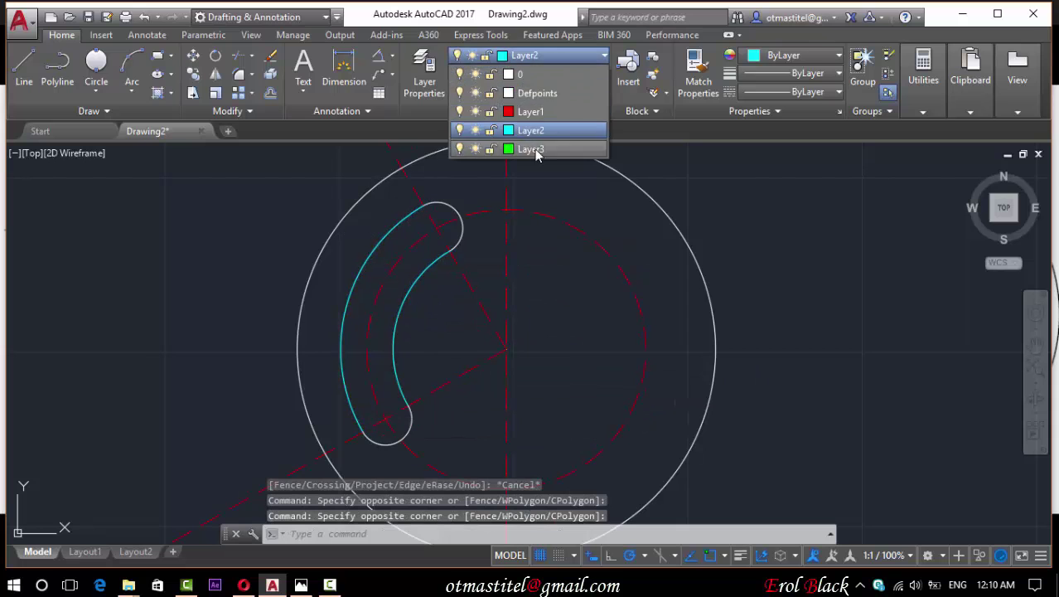
pyautogui.click(522, 73)
pyautogui.press('Escape')
pyautogui.scroll(1, 585, 307)
pyautogui.scroll(-2, 503, 217)
pyautogui.scroll(2, 449, 307)
pyautogui.scroll(-2, 441, 326)
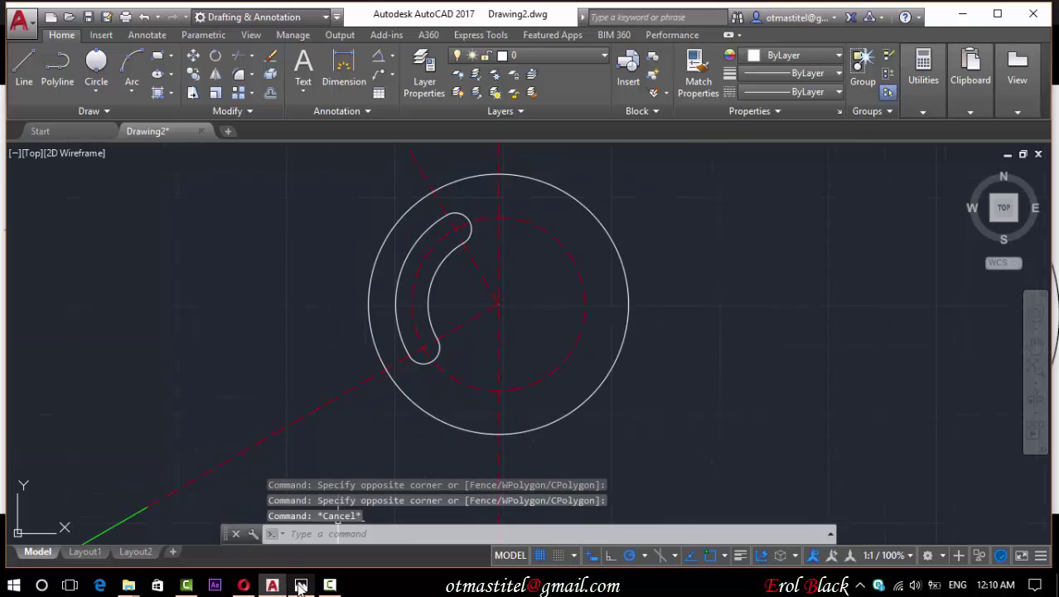
# - Draw a centre-radius circle of radius 20 on the slot's upper end centre
pyautogui.click(301, 584)
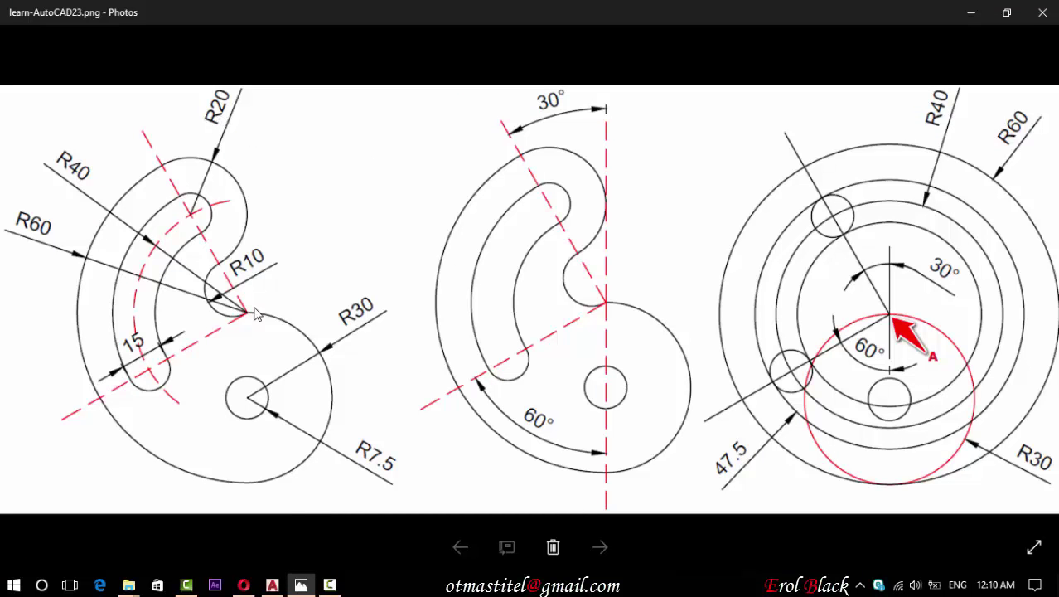
pyautogui.click(272, 584)
pyautogui.click(96, 100)
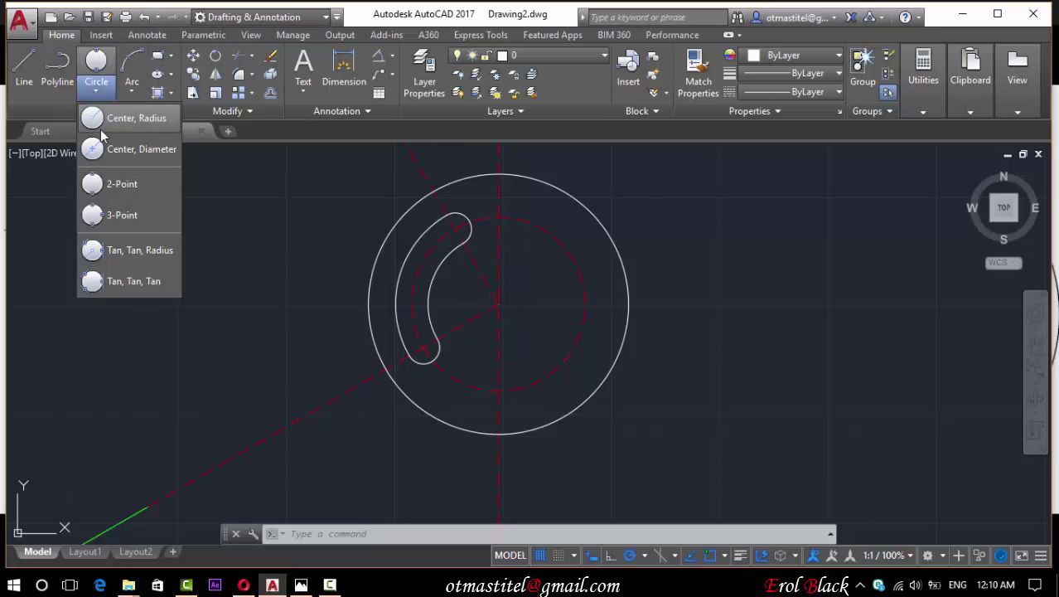
pyautogui.click(125, 113)
pyautogui.scroll(2, 411, 235)
pyautogui.click(426, 210)
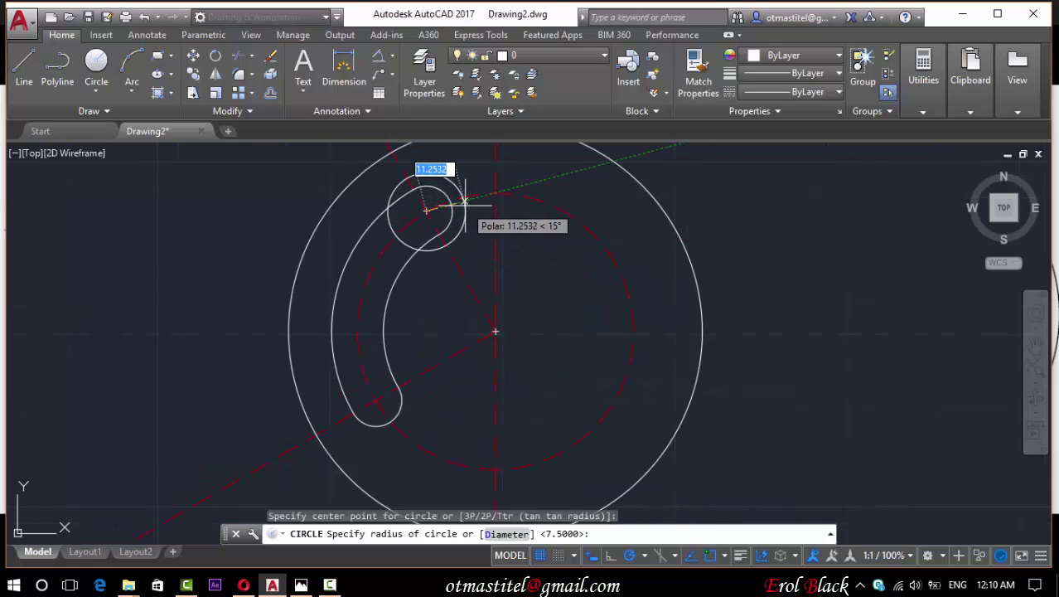
pyautogui.write('20')
pyautogui.press('Return')
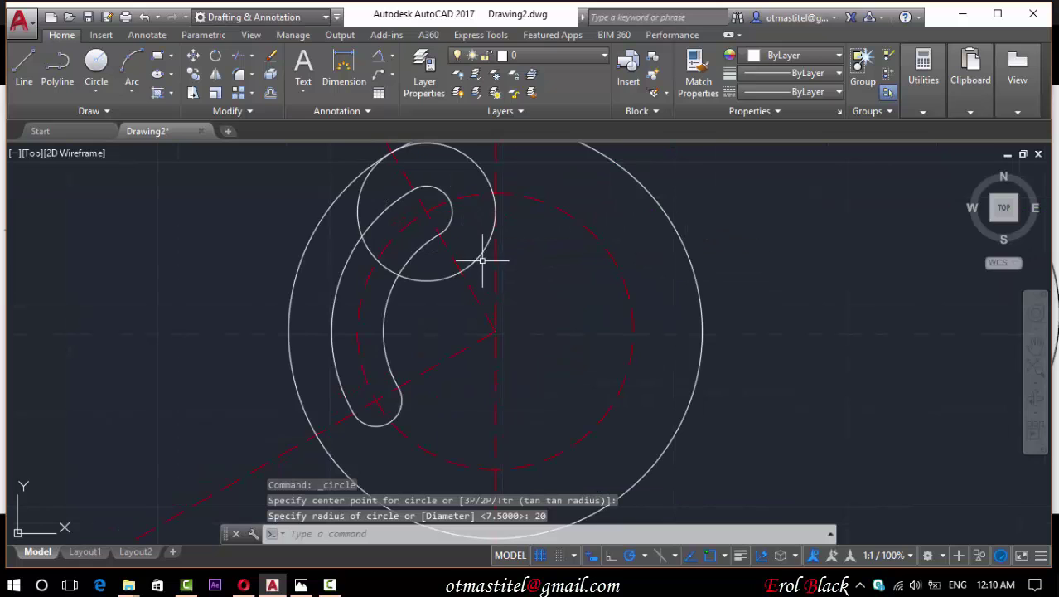
pyautogui.scroll(-2, 485, 271)
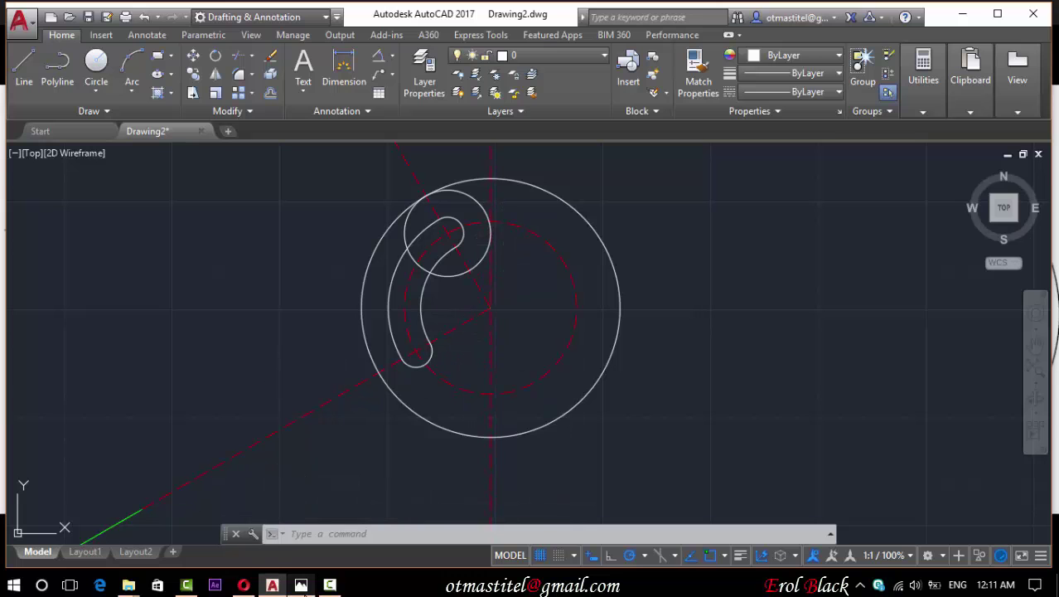
# - Draw a radius 30 circle beside the plate
pyautogui.click(301, 585)
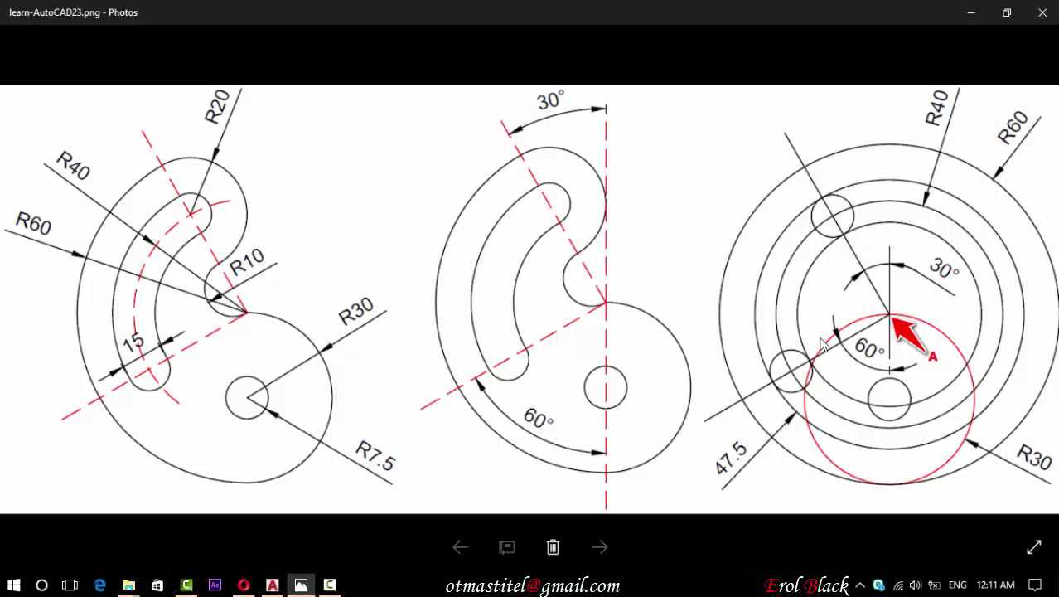
pyautogui.click(272, 585)
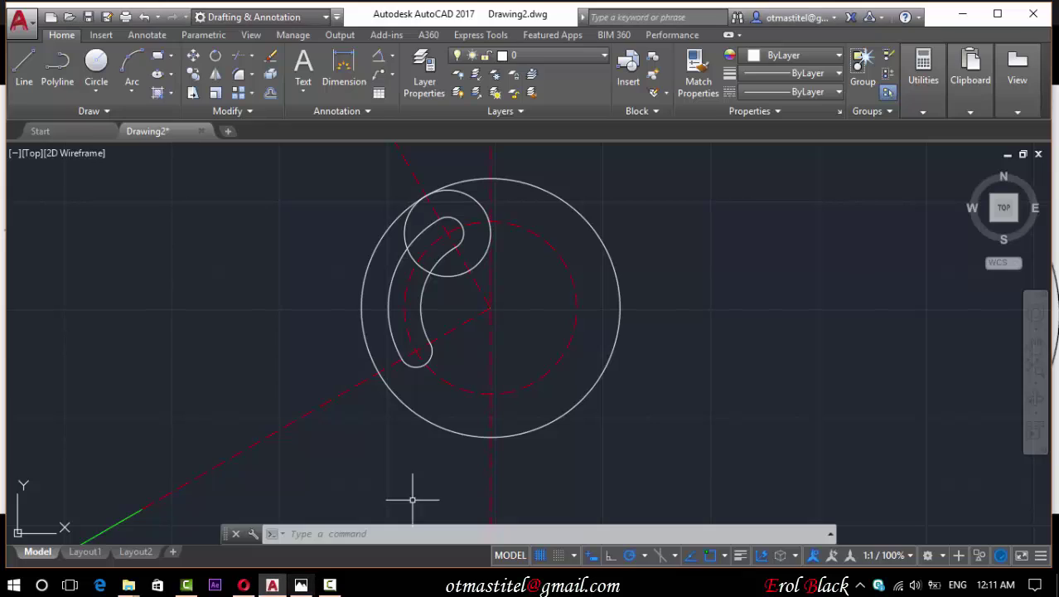
pyautogui.click(96, 66)
pyautogui.click(698, 354)
pyautogui.write('30')
pyautogui.press('Return')
# - Move the radius 30 circle so its top point sits on the plate's centre
pyautogui.click(720, 291)
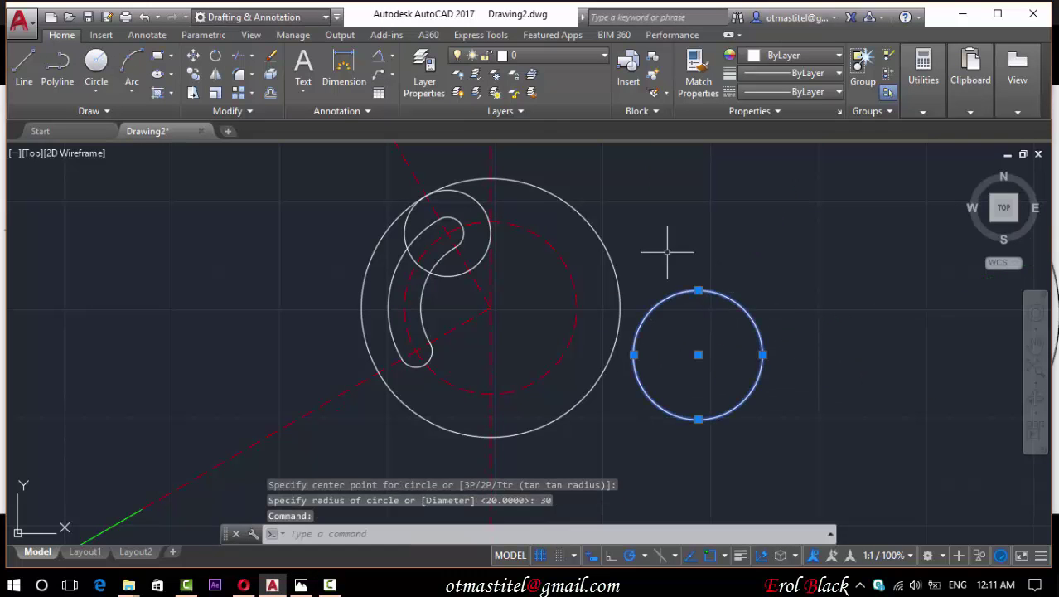
pyautogui.click(195, 58)
pyautogui.click(698, 291)
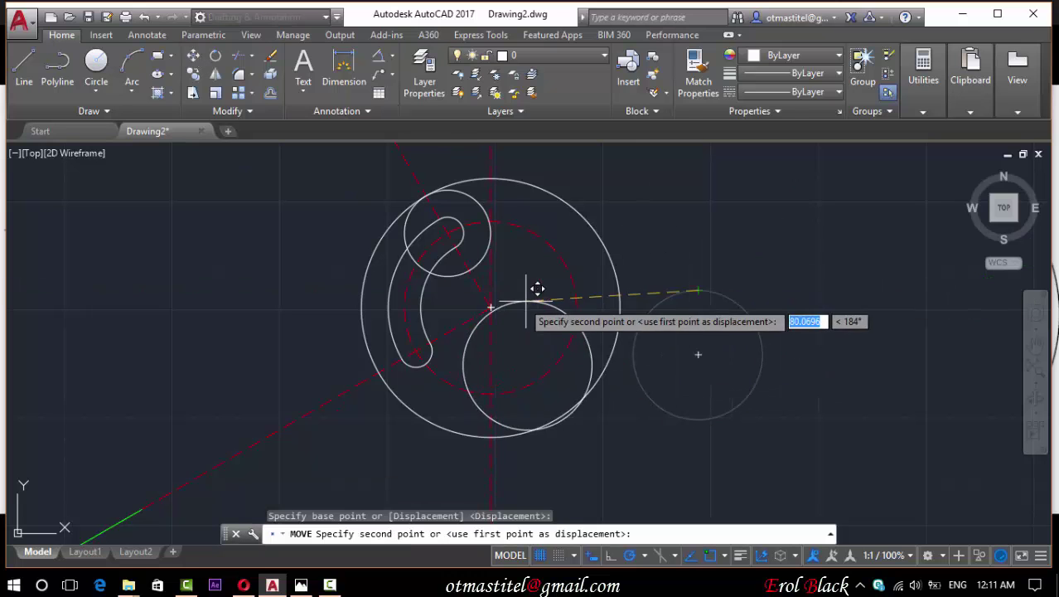
pyautogui.scroll(4, 497, 298)
pyautogui.click(504, 294)
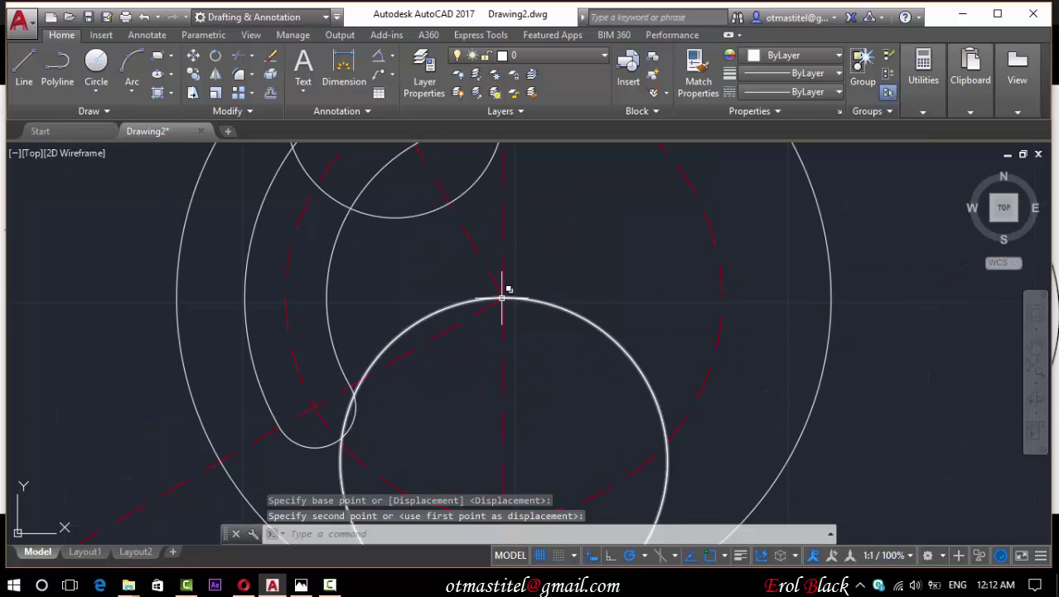
pyautogui.scroll(-2, 538, 286)
pyautogui.press('Escape')
pyautogui.scroll(-2, 507, 314)
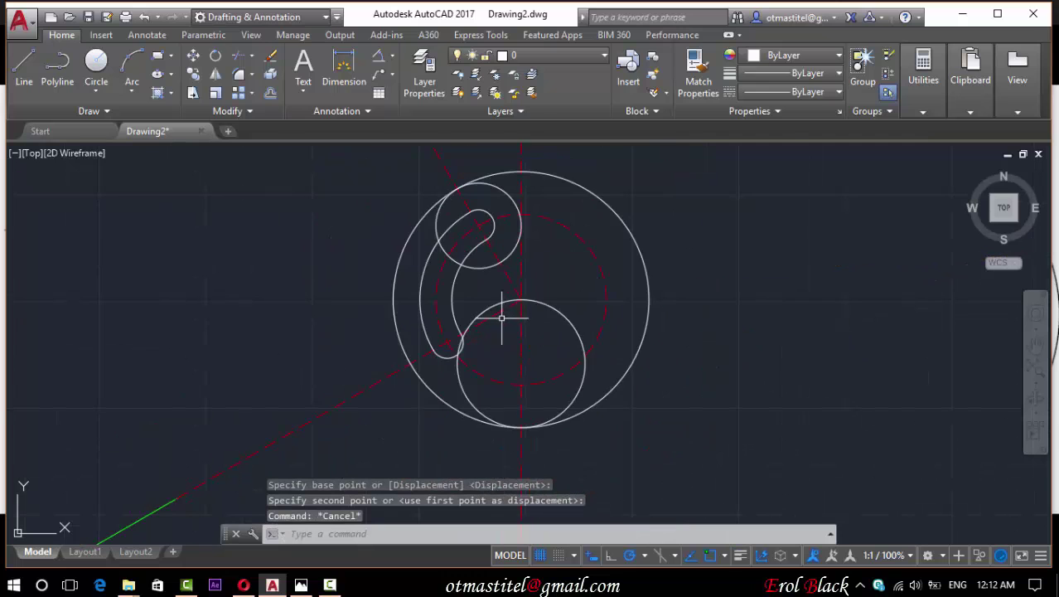
pyautogui.click(302, 585)
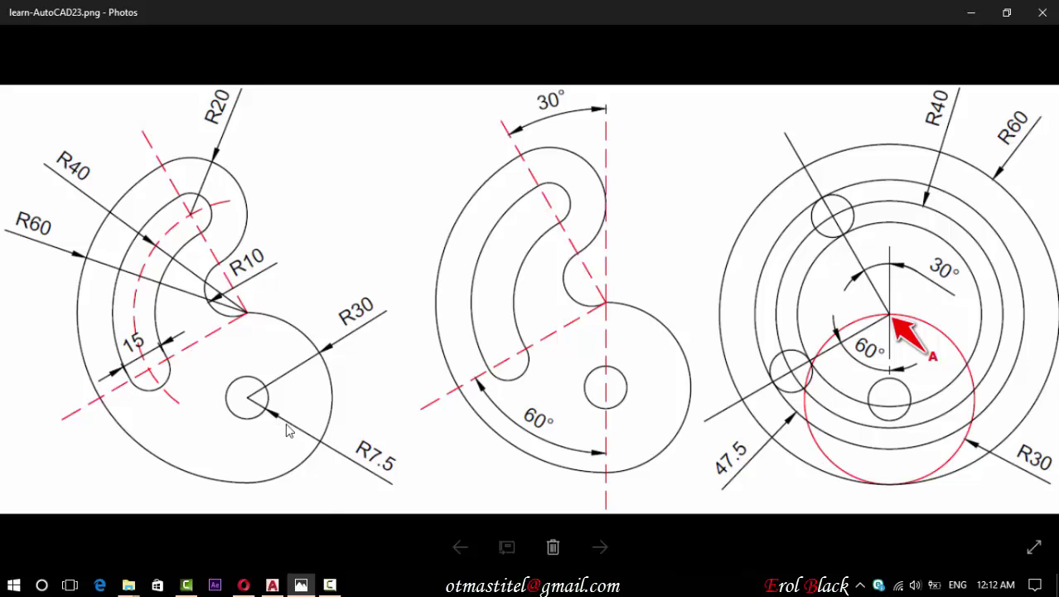
# - Draw a radius 7.5 circle centred on the radius 30 circle's centre
pyautogui.click(272, 585)
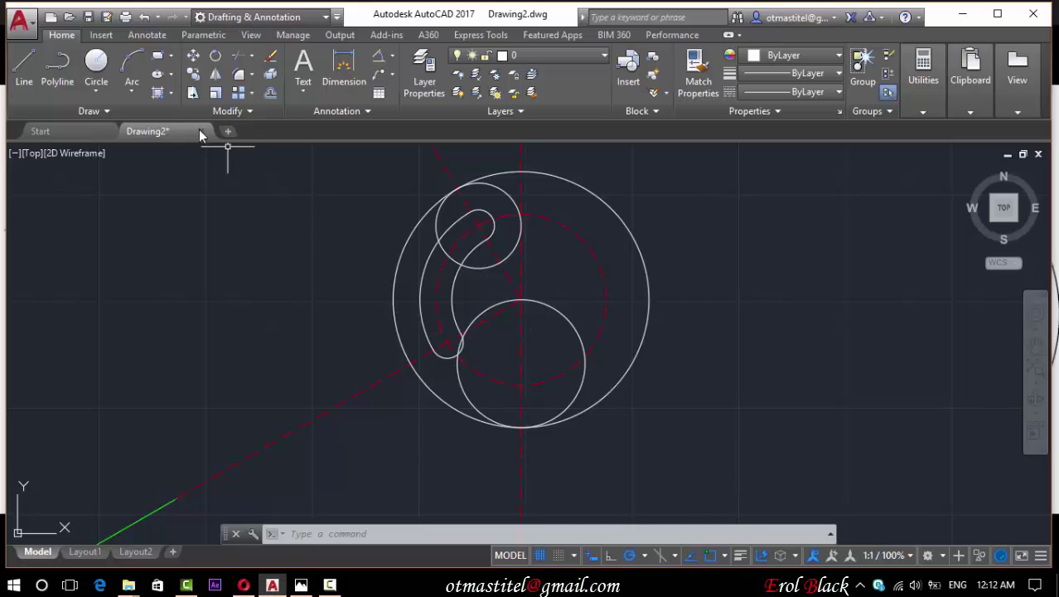
pyautogui.click(96, 66)
pyautogui.scroll(3, 476, 350)
pyautogui.click(544, 378)
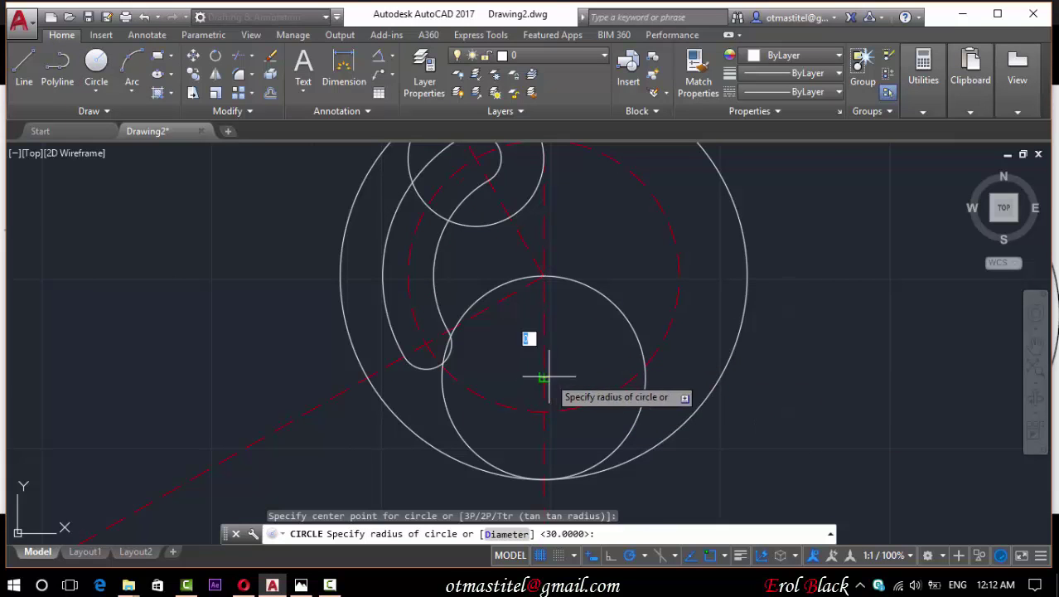
pyautogui.write('7.5')
pyautogui.press('Return')
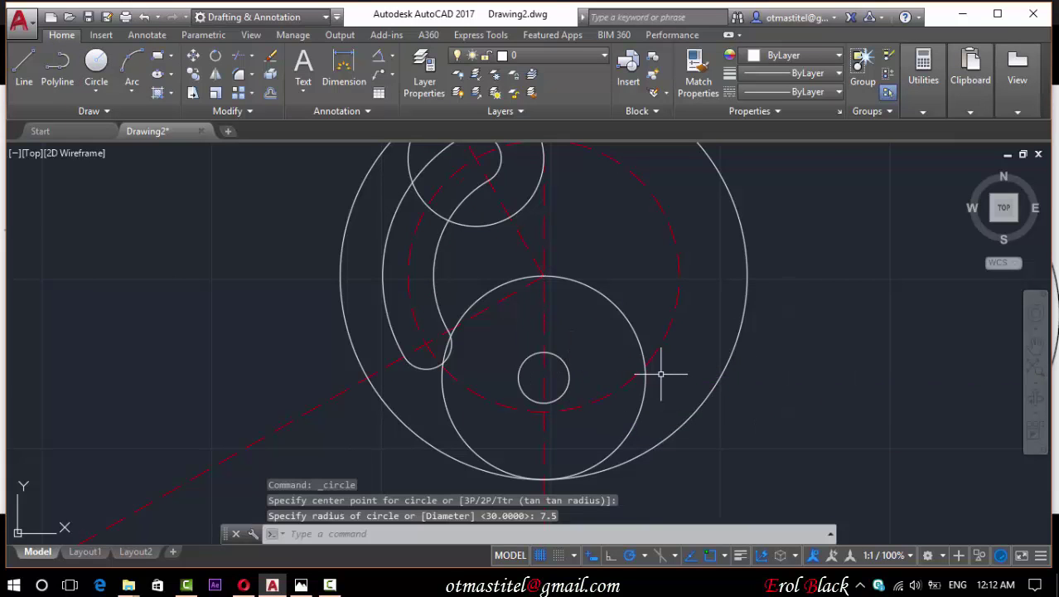
pyautogui.scroll(-2, 647, 381)
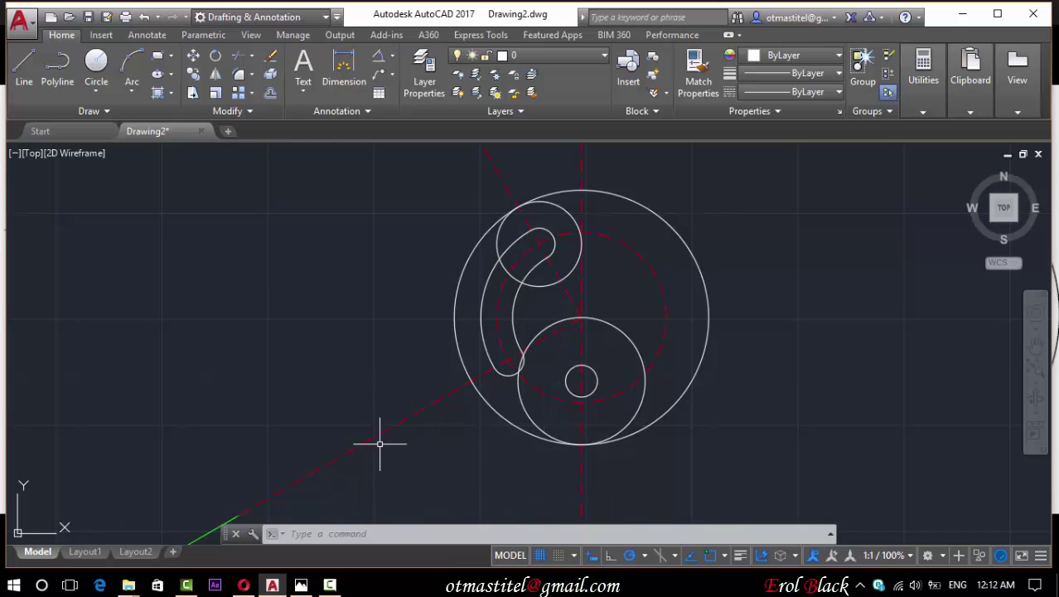
pyautogui.click(301, 584)
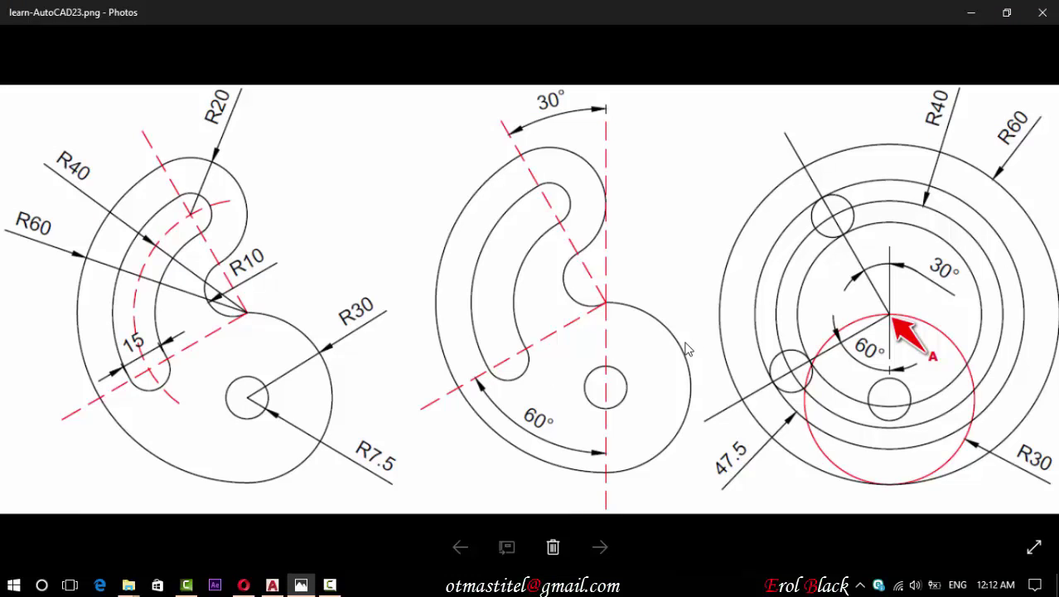
# - Trim the radius 30 circle's left half away at the vertical centreline
pyautogui.click(271, 584)
pyautogui.scroll(2, 643, 318)
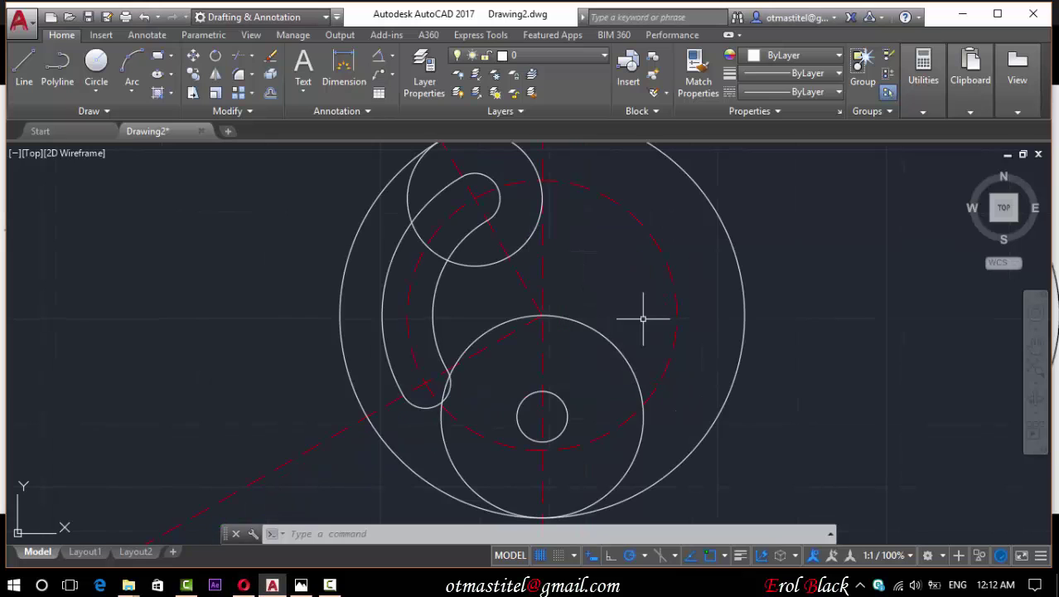
pyautogui.click(543, 342)
pyautogui.scroll(-2, 627, 304)
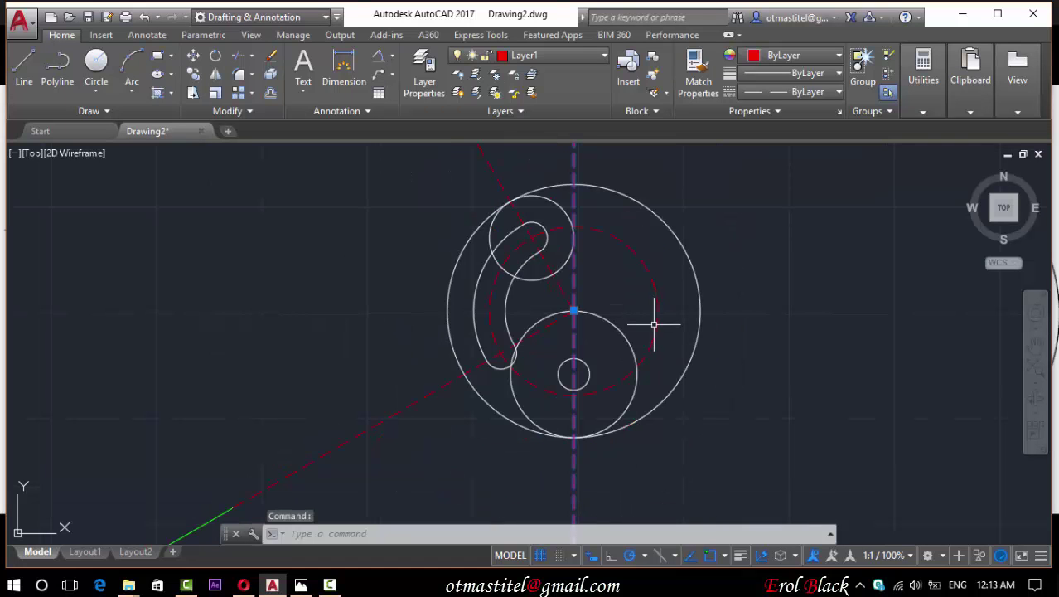
pyautogui.click(235, 58)
pyautogui.click(522, 336)
pyautogui.press('Escape')
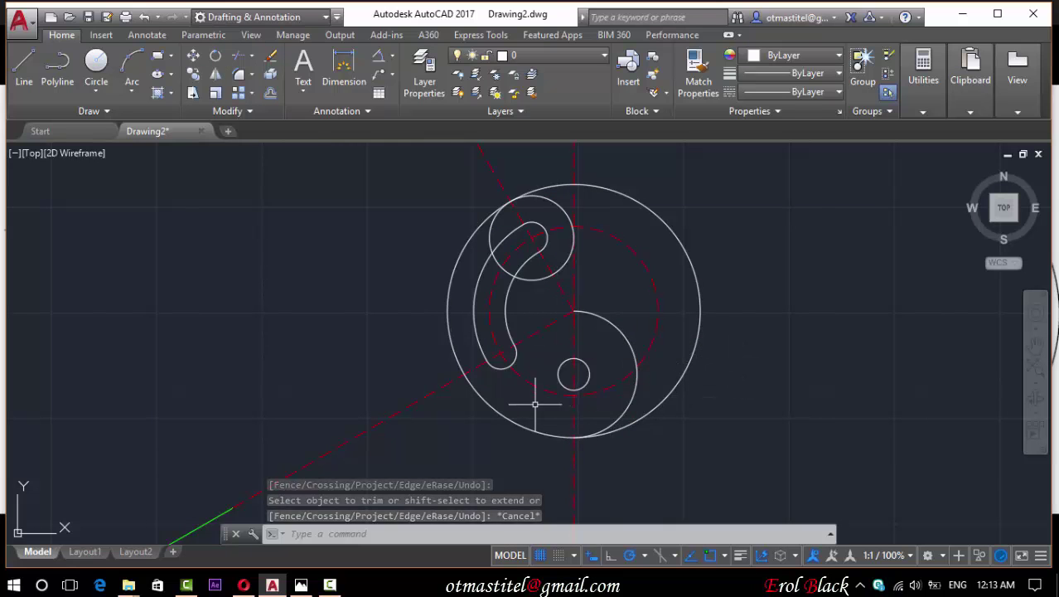
pyautogui.click(302, 585)
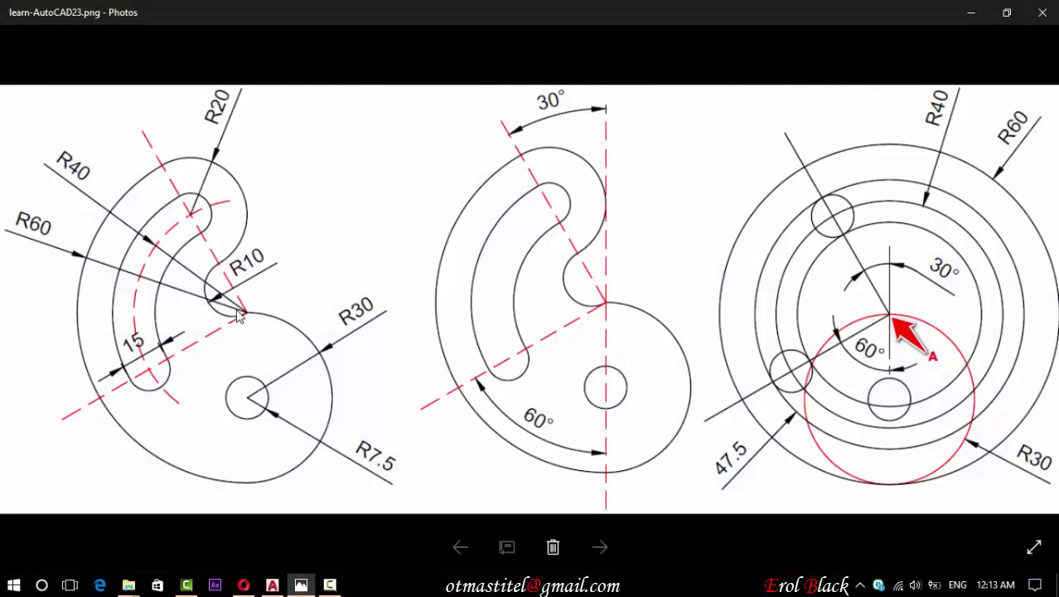
# - Draw a helper line from the centre toward the slot end and a small circle through the centre
pyautogui.click(274, 585)
pyautogui.click(24, 66)
pyautogui.scroll(4, 574, 286)
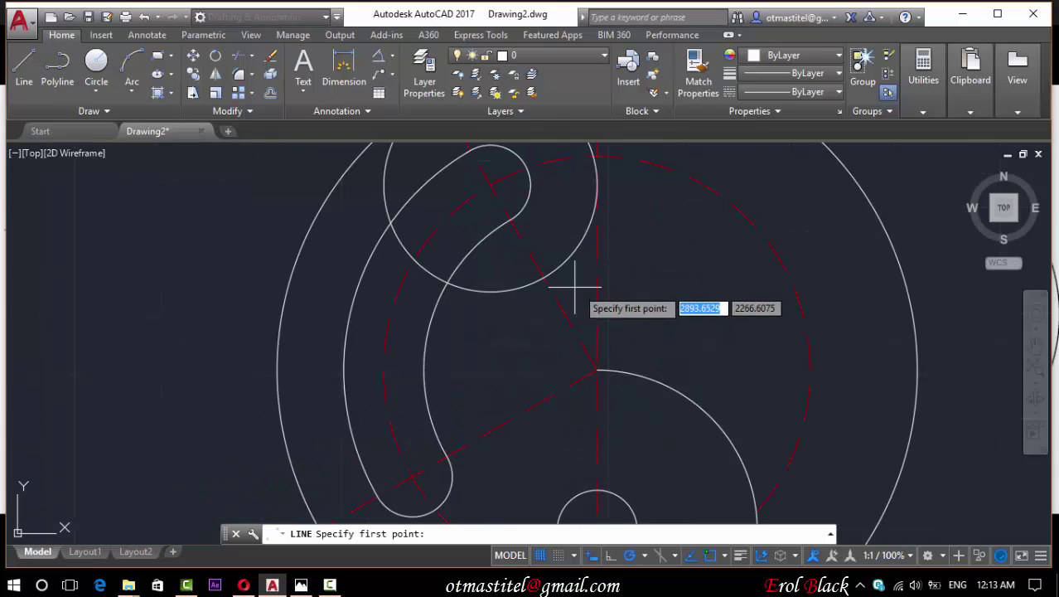
pyautogui.click(597, 369)
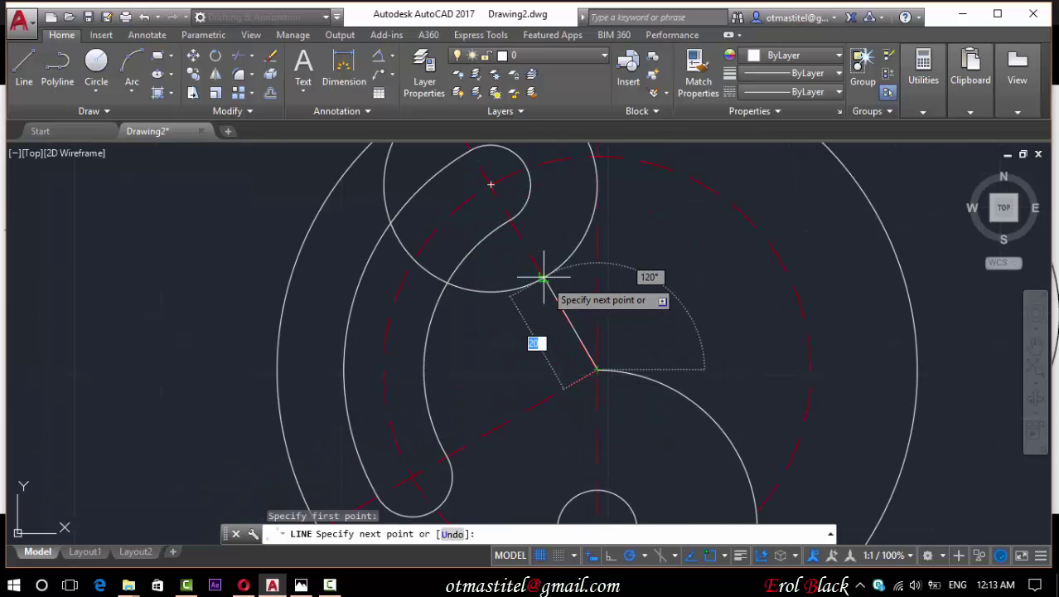
pyautogui.click(542, 277)
pyautogui.press('Escape')
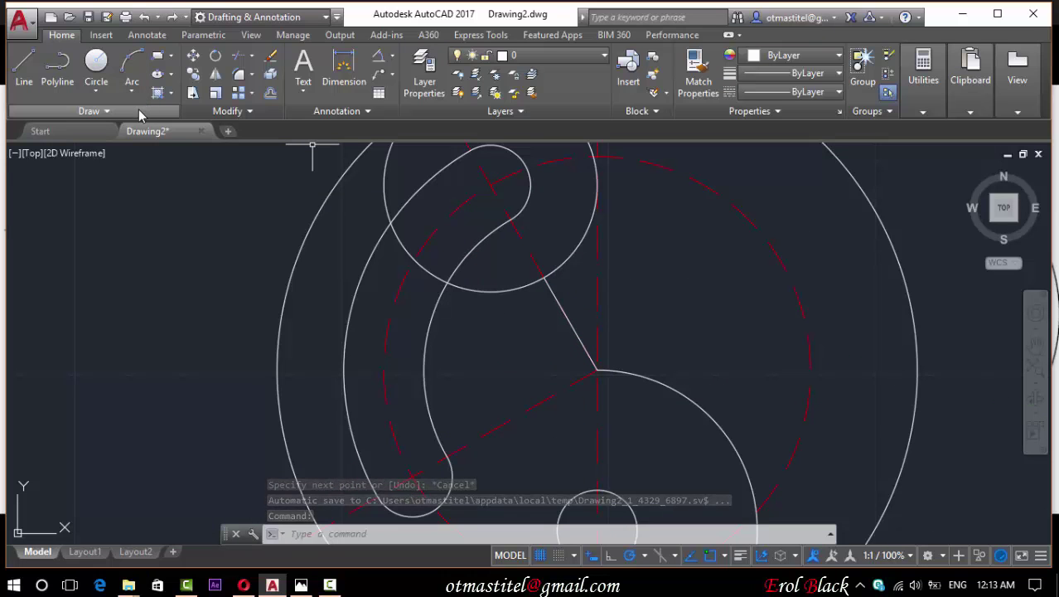
pyautogui.click(97, 64)
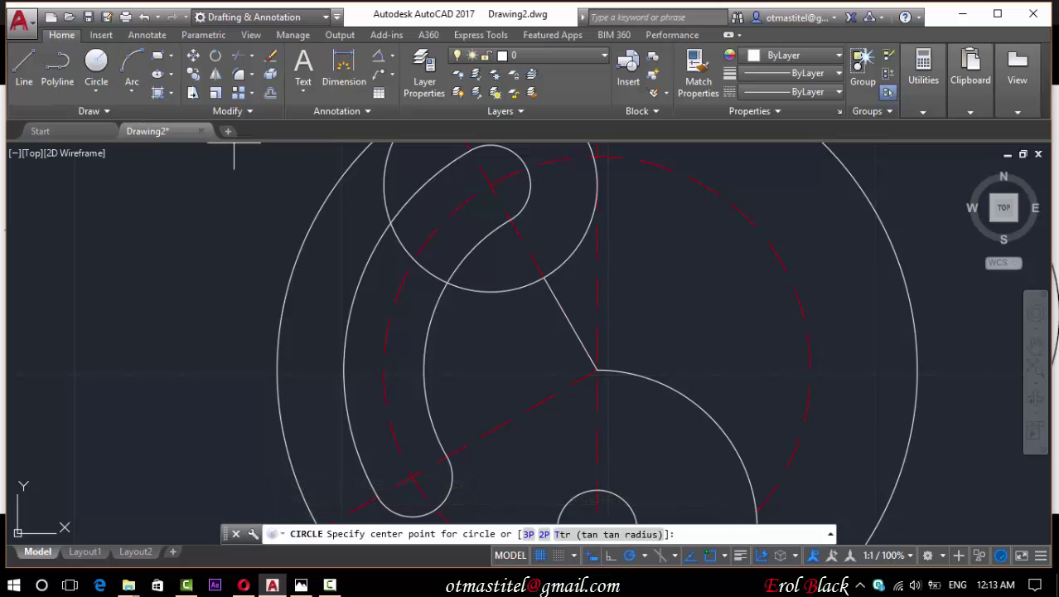
pyautogui.click(571, 323)
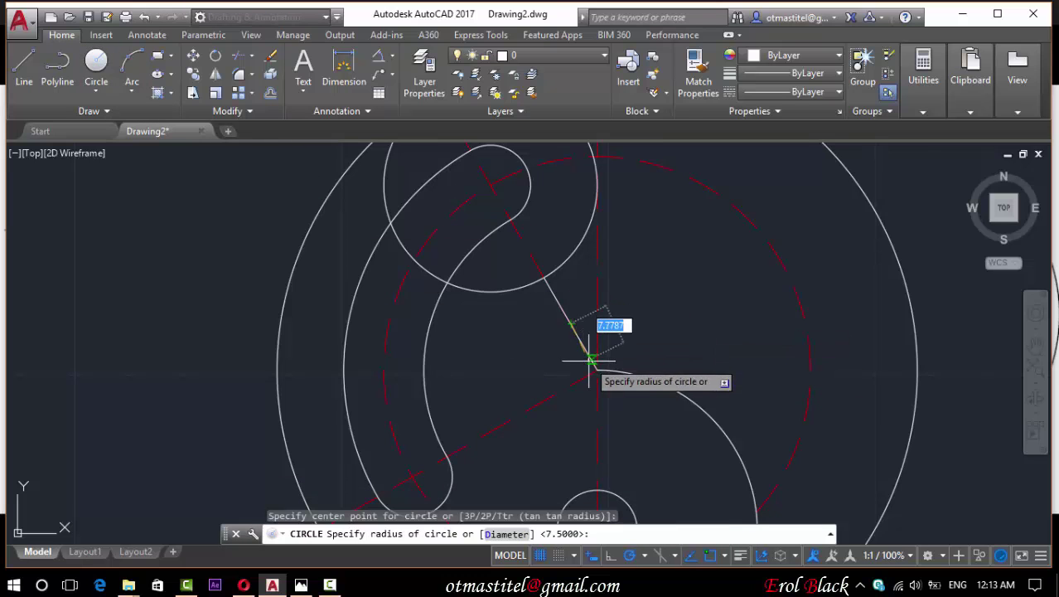
pyautogui.click(596, 371)
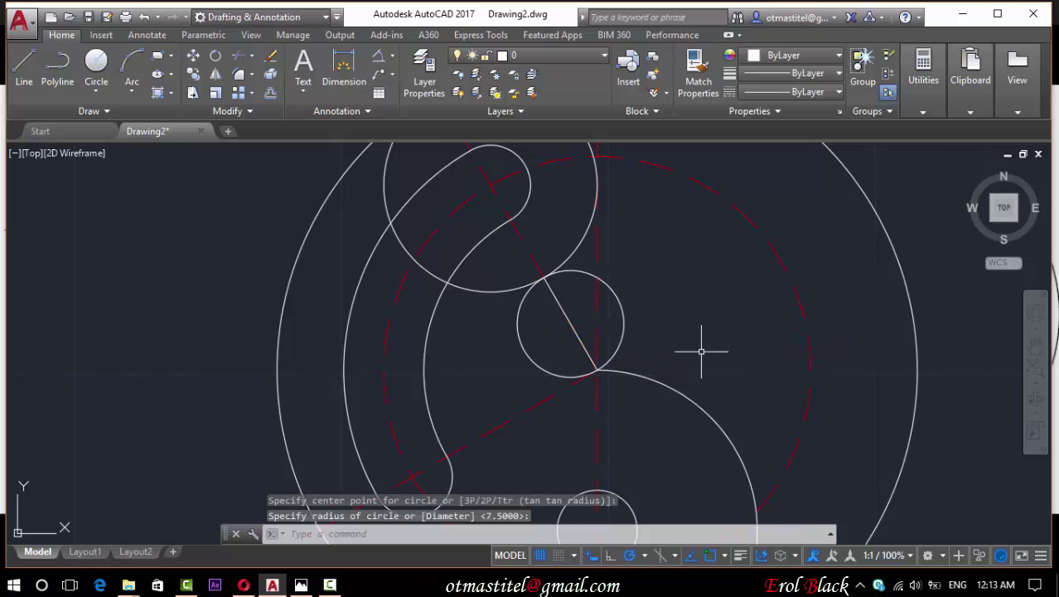
pyautogui.press('Escape')
# - Delete the helper line and trim the small circle to a connecting arc
pyautogui.click(571, 323)
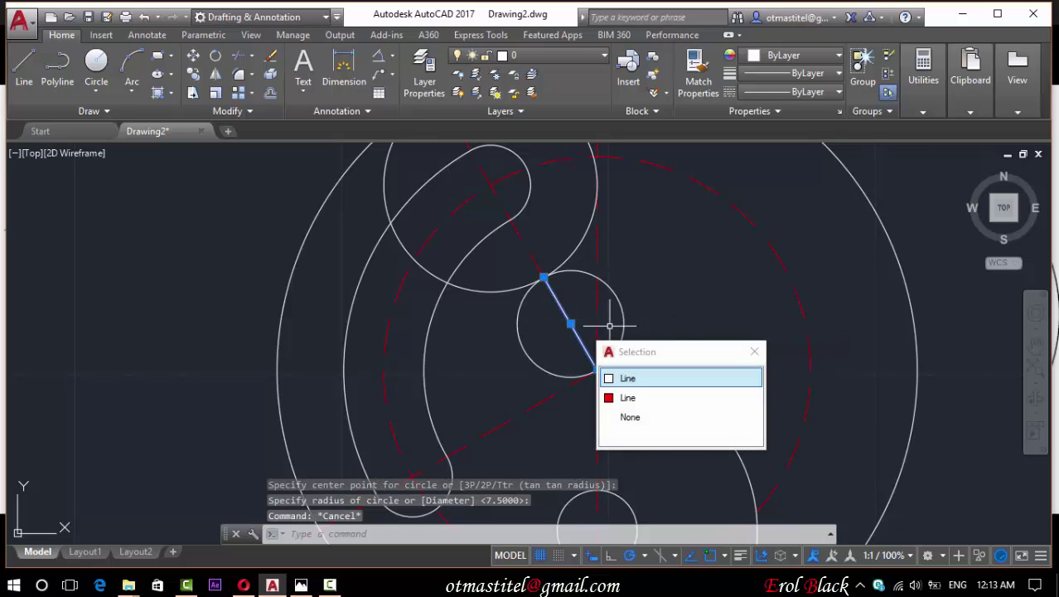
pyautogui.click(635, 397)
pyautogui.press('Delete')
pyautogui.click(570, 315)
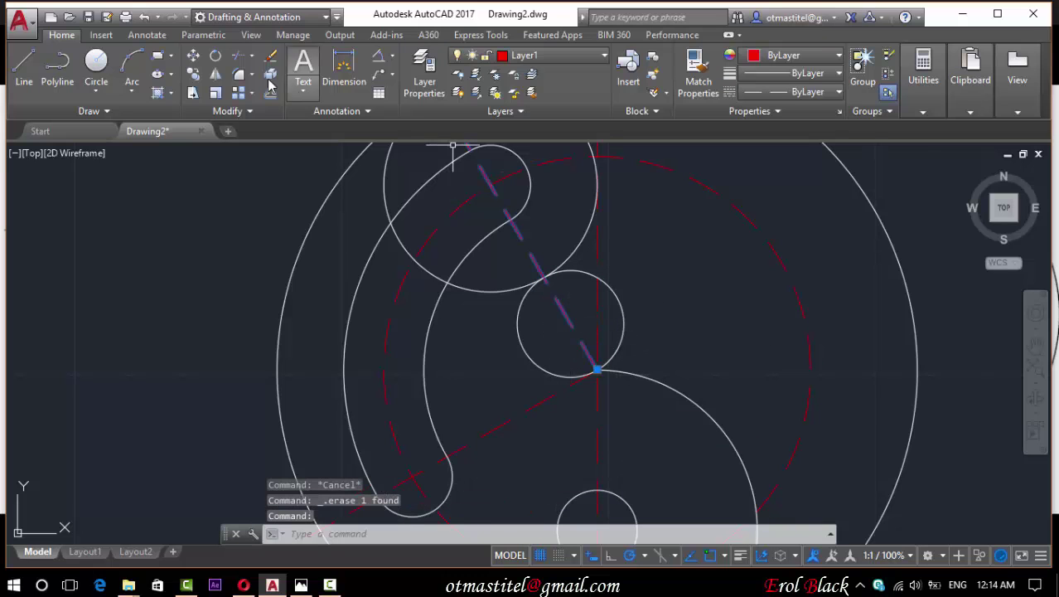
pyautogui.click(238, 56)
pyautogui.press('Escape')
pyautogui.scroll(-4, 711, 349)
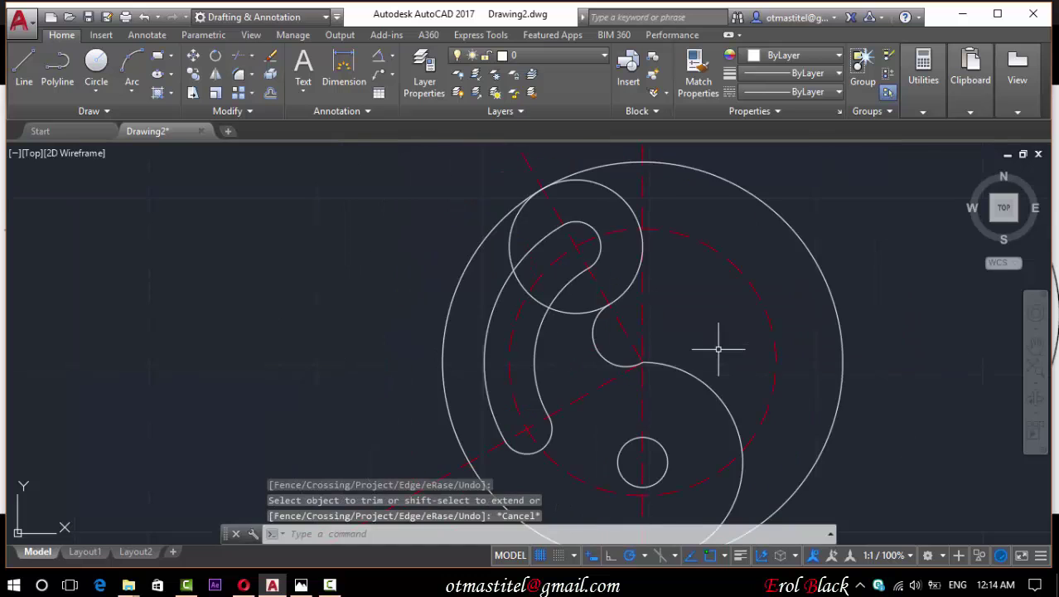
# - Trim the outer circle's surplus segment using the two S-curve arcs as cutting edges
pyautogui.click(643, 340)
pyautogui.click(574, 276)
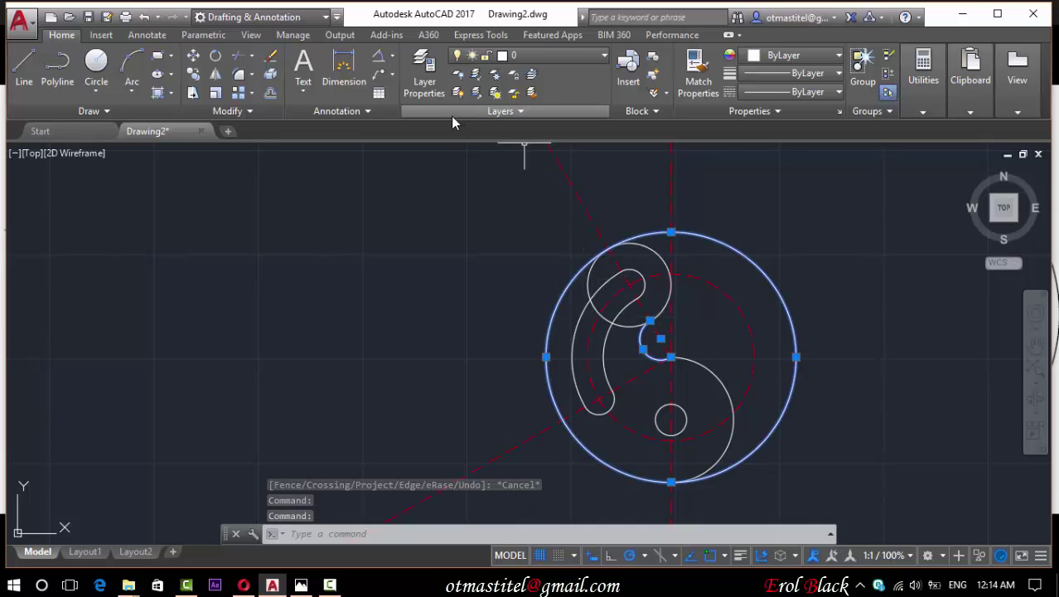
pyautogui.click(239, 56)
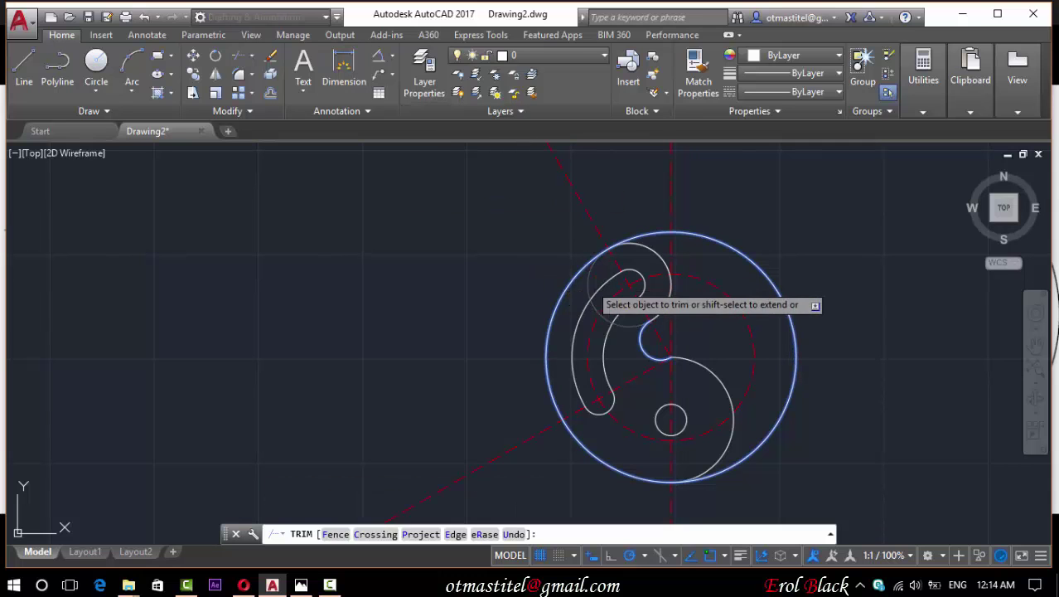
pyautogui.press('Escape')
pyautogui.scroll(-1, 710, 285)
pyautogui.scroll(-1, 746, 303)
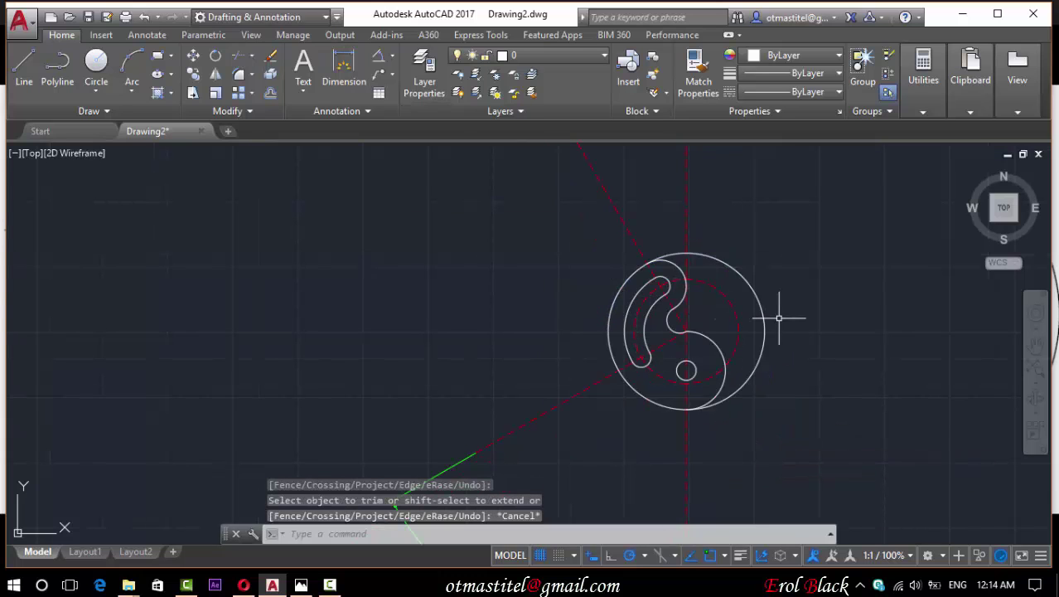
pyautogui.click(683, 270)
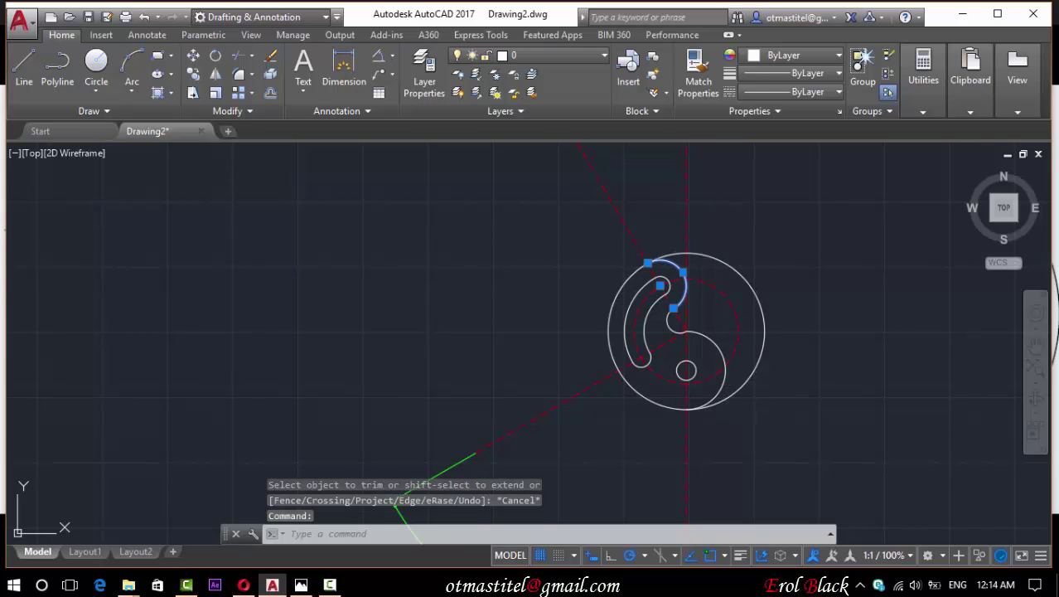
pyautogui.click(721, 383)
pyautogui.click(239, 56)
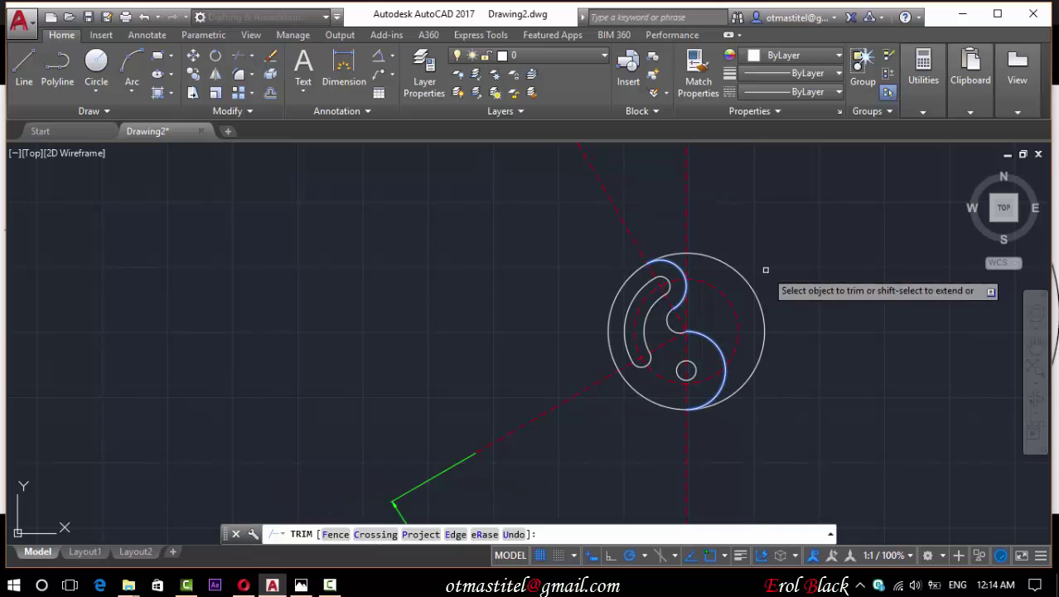
pyautogui.click(749, 283)
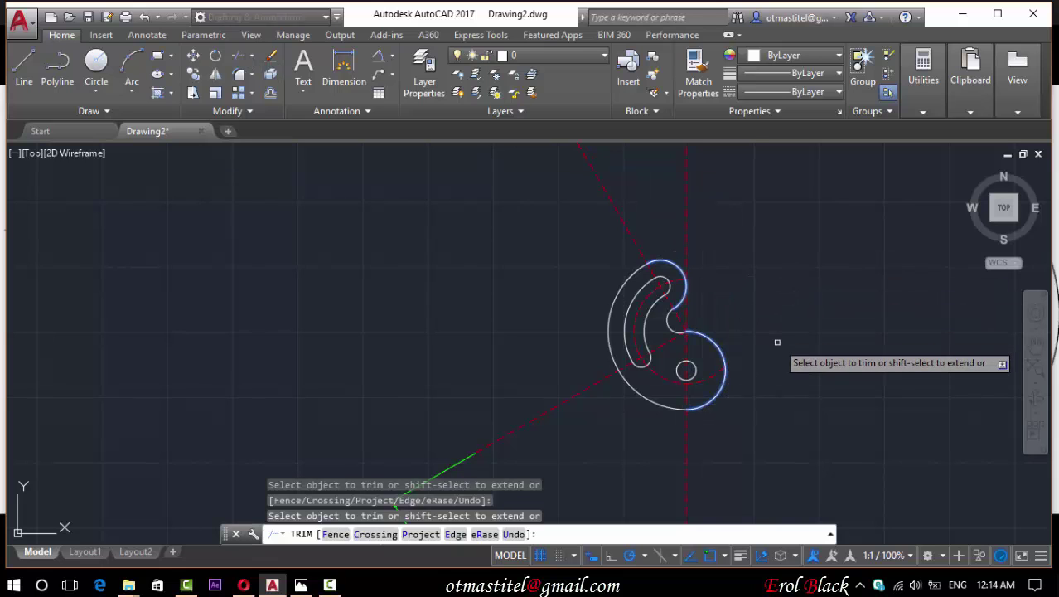
pyautogui.press('Escape')
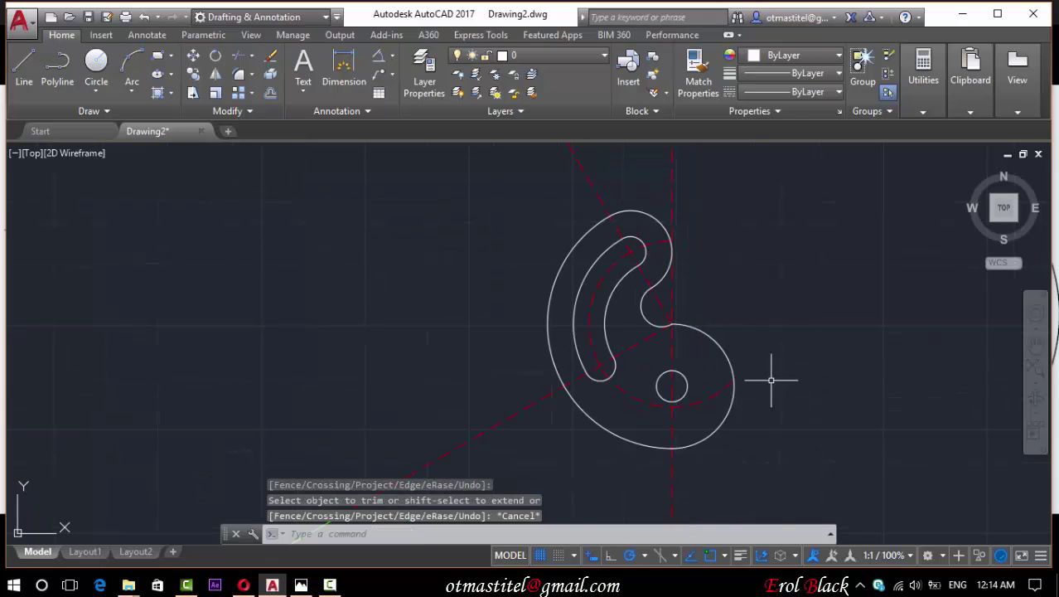
pyautogui.click(301, 585)
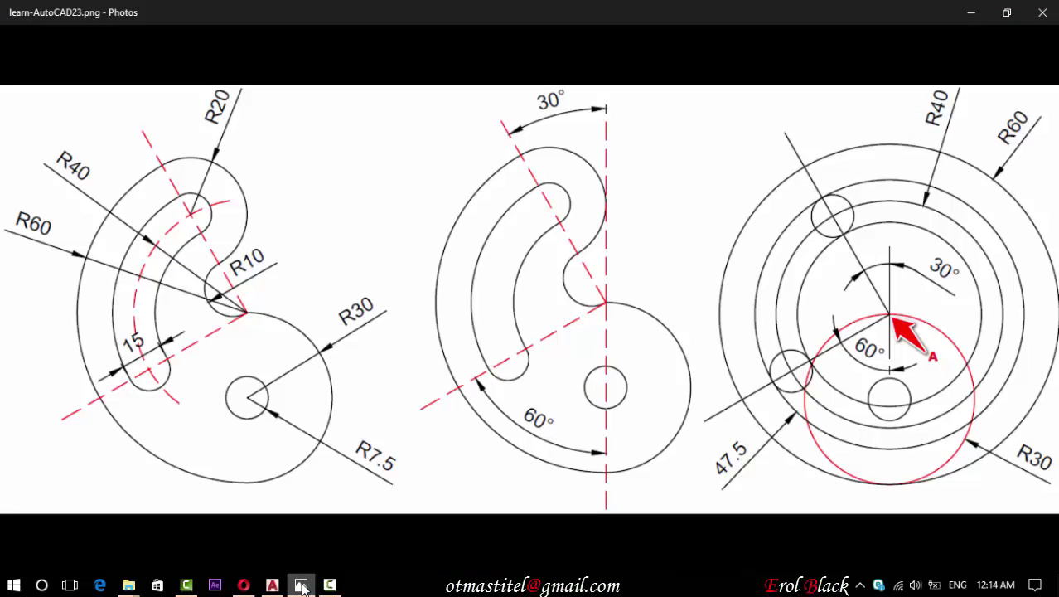
# - Trim the right part of the red dashed centre circle back to the vertical centre line
pyautogui.click(301, 585)
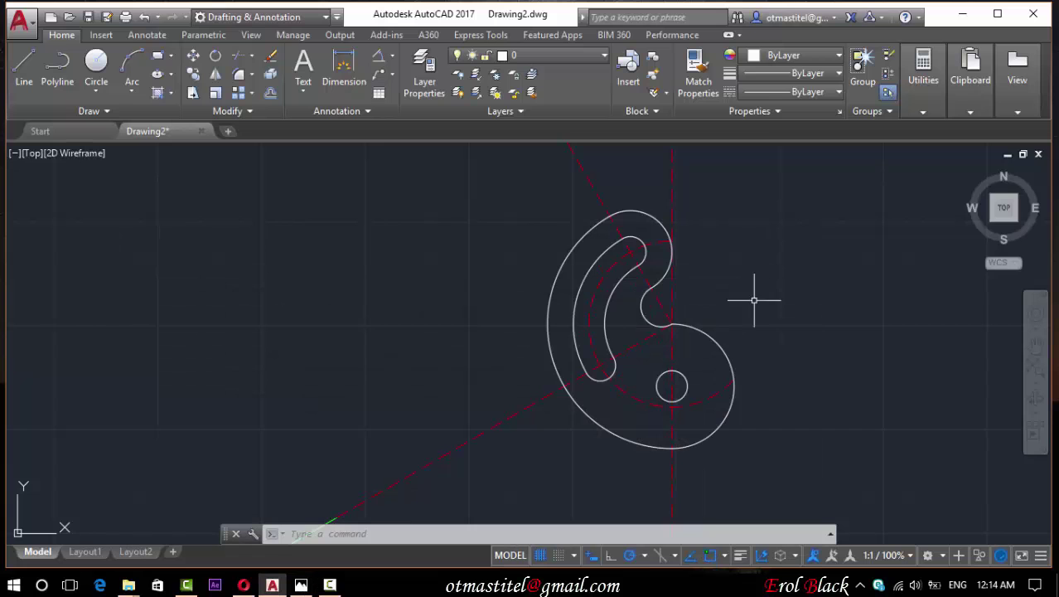
pyautogui.scroll(-2, 634, 278)
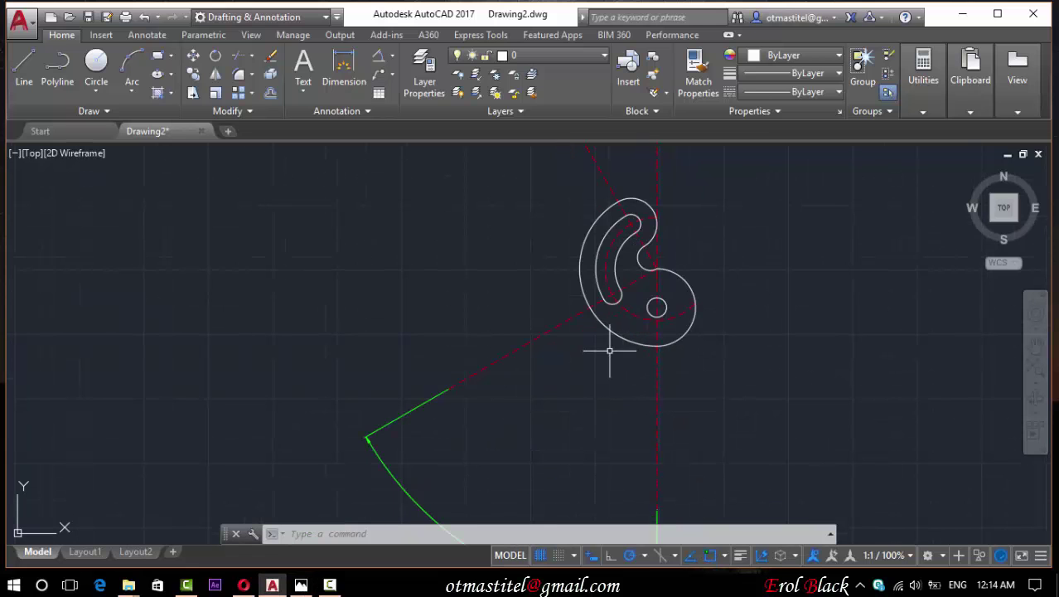
pyautogui.scroll(2, 647, 247)
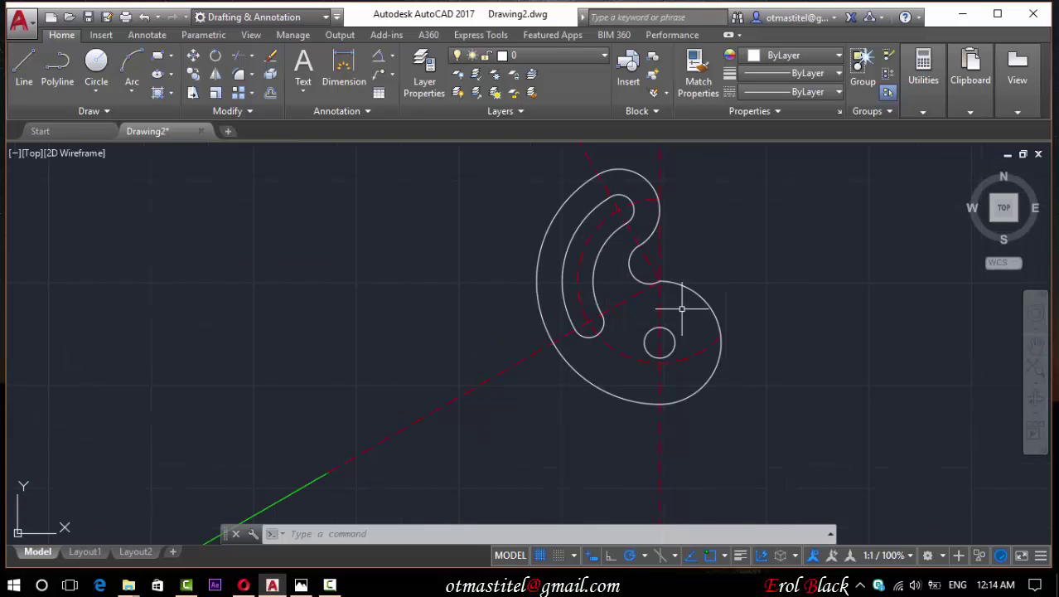
pyautogui.scroll(2, 681, 309)
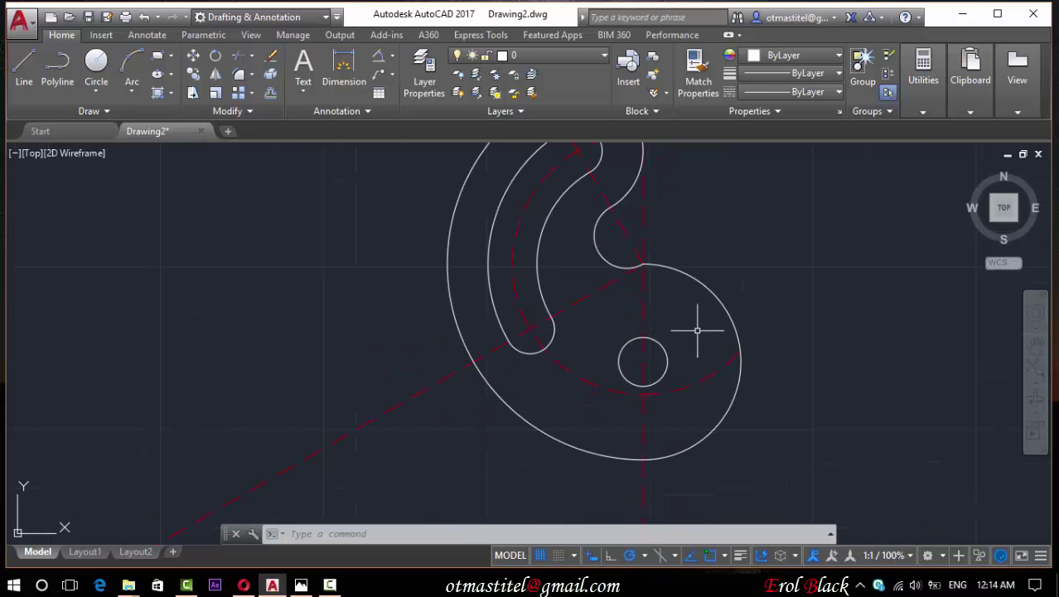
pyautogui.click(644, 406)
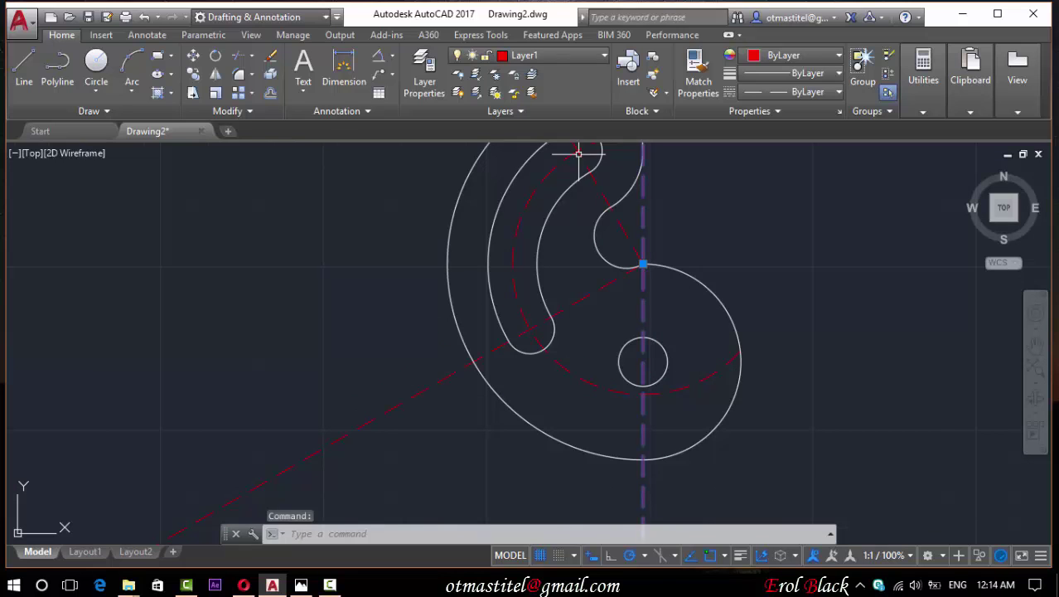
pyautogui.click(241, 60)
pyautogui.click(688, 381)
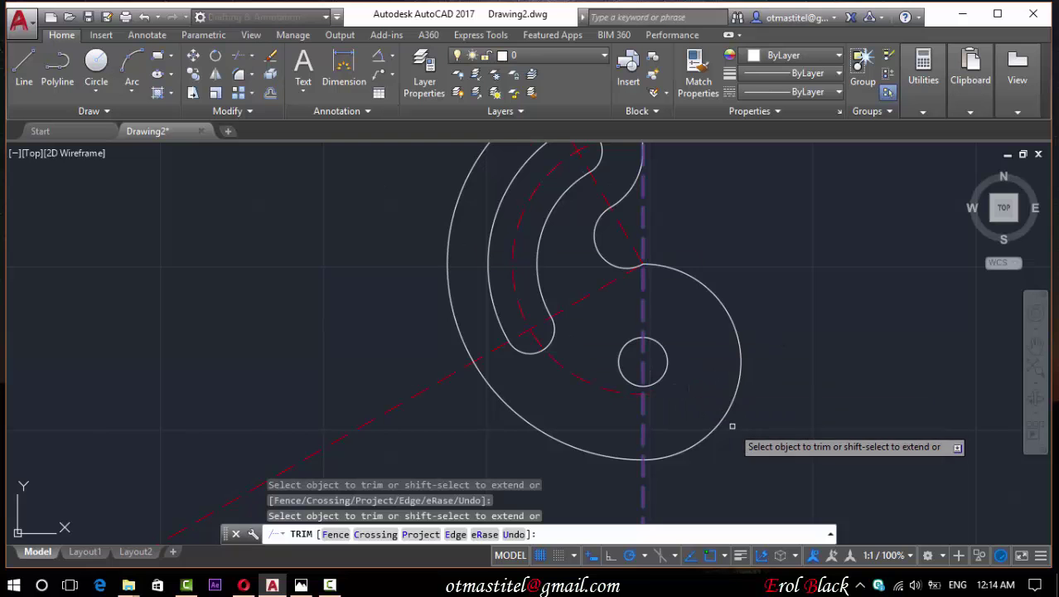
pyautogui.press('Escape')
pyautogui.scroll(-3, 713, 373)
pyautogui.scroll(1, 775, 359)
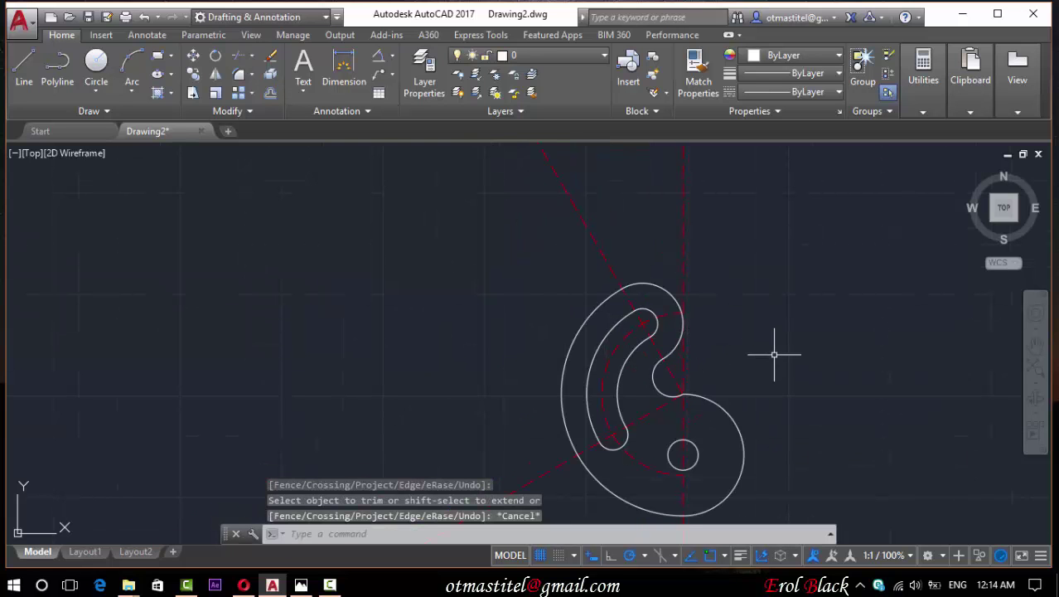
# - Erase the lower and upper leftover green construction arcs
pyautogui.click(301, 585)
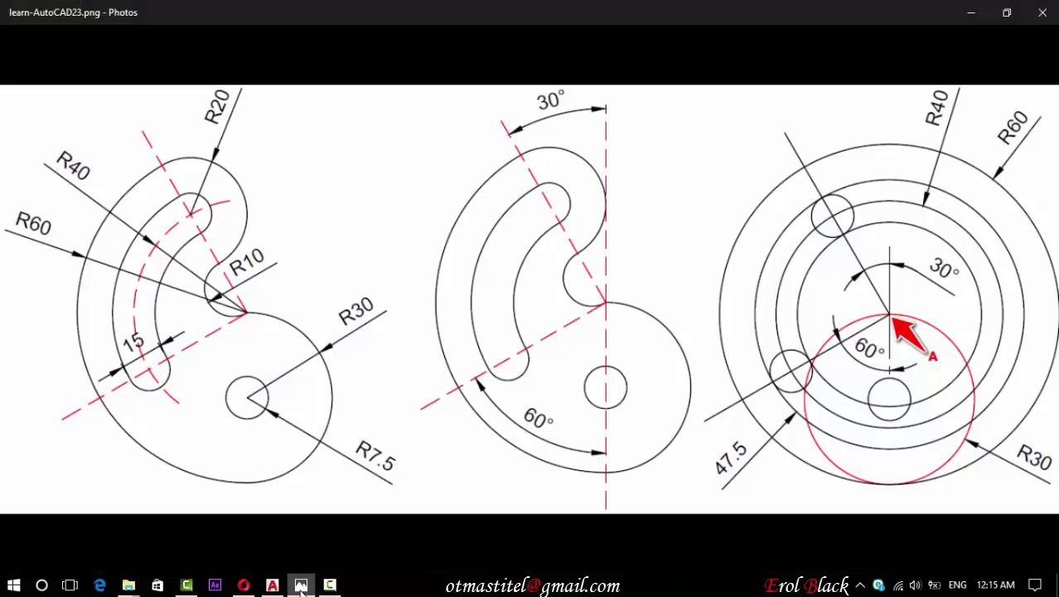
pyautogui.click(301, 585)
pyautogui.click(494, 432)
pyautogui.click(472, 406)
pyautogui.press('Delete')
pyautogui.click(630, 147)
pyautogui.click(613, 199)
pyautogui.press('Delete')
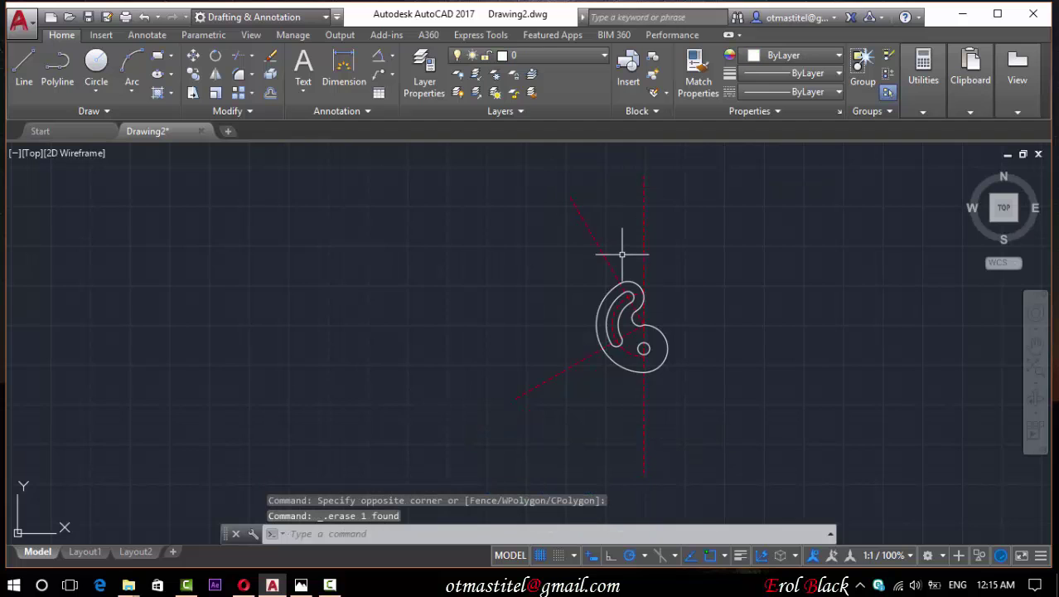
pyautogui.scroll(4, 622, 255)
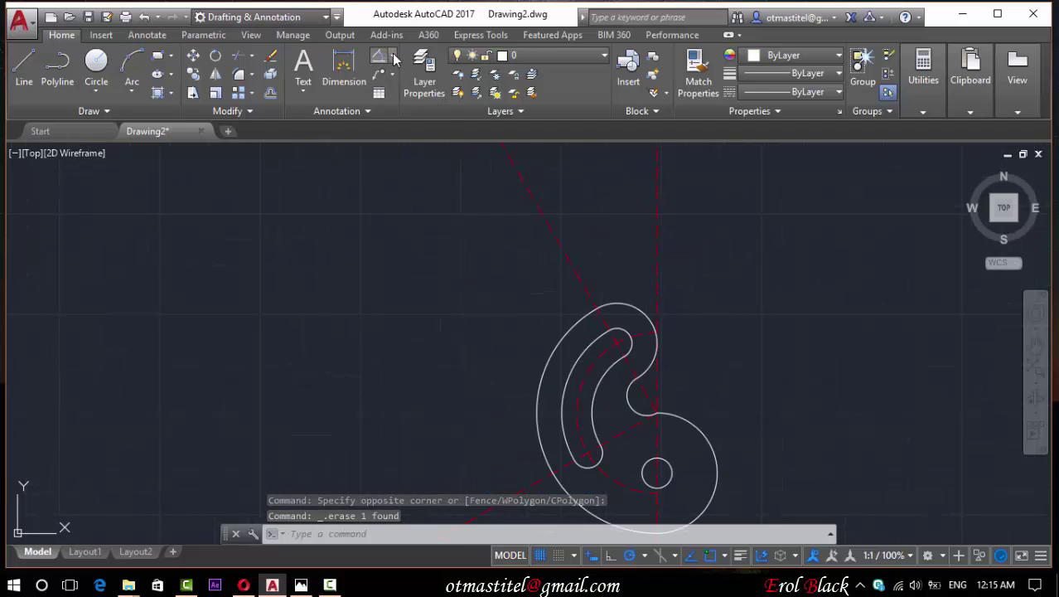
# - Add a 30° angular dimension between the slanted and vertical centre lines, moved onto Layer3
pyautogui.click(395, 58)
pyautogui.click(410, 143)
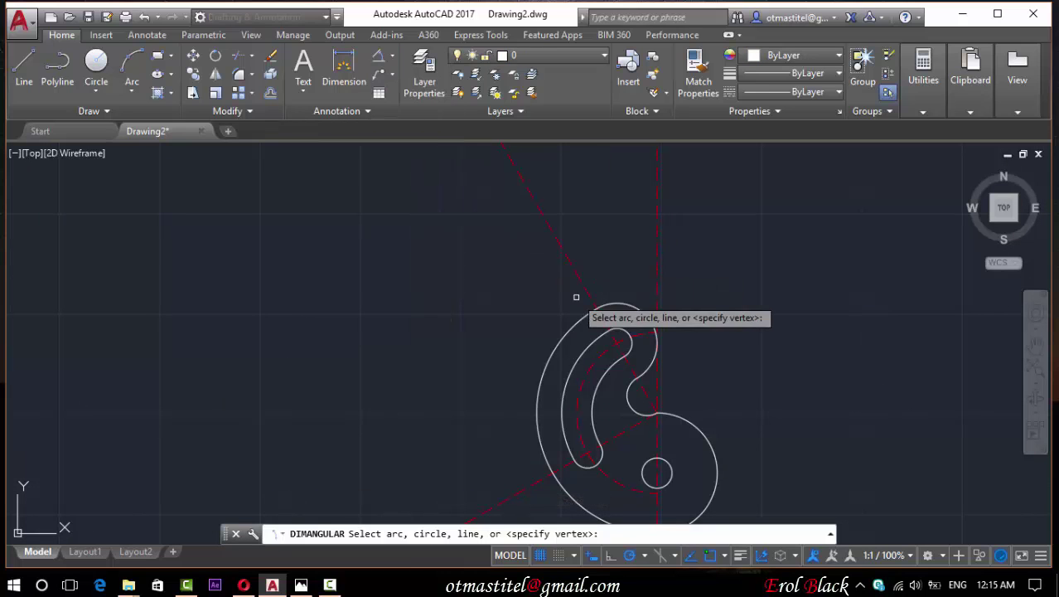
pyautogui.click(585, 293)
pyautogui.click(658, 308)
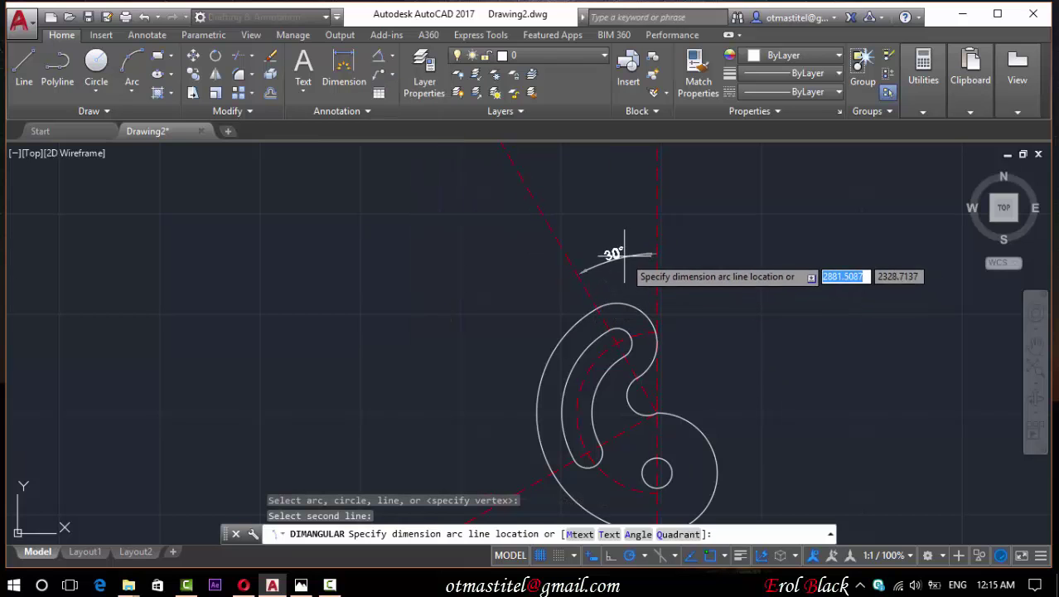
pyautogui.click(625, 254)
pyautogui.click(617, 245)
pyautogui.click(539, 56)
pyautogui.click(531, 148)
# - Make Layer3 current and add a 60° angular dimension between the lower-left and vertical centre lines
pyautogui.click(539, 56)
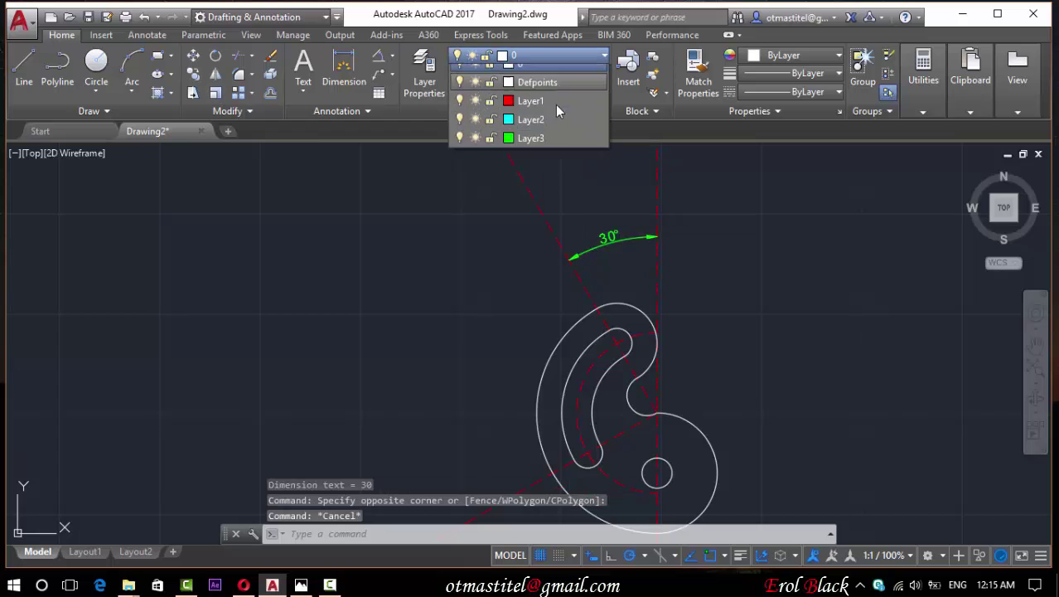
pyautogui.click(524, 147)
pyautogui.press('Return')
pyautogui.scroll(-2, 572, 177)
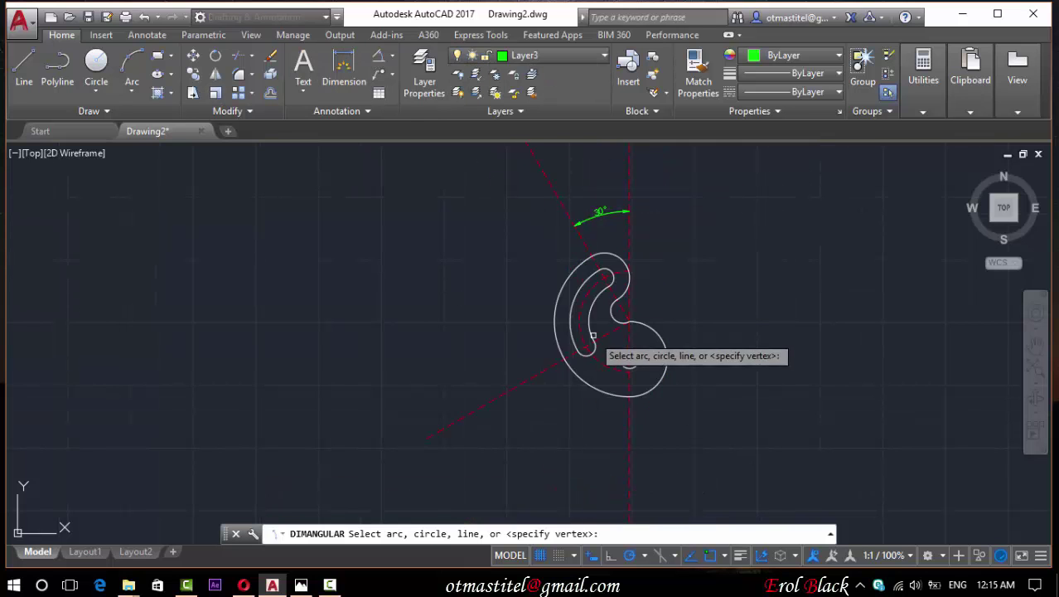
pyautogui.click(548, 365)
pyautogui.click(629, 414)
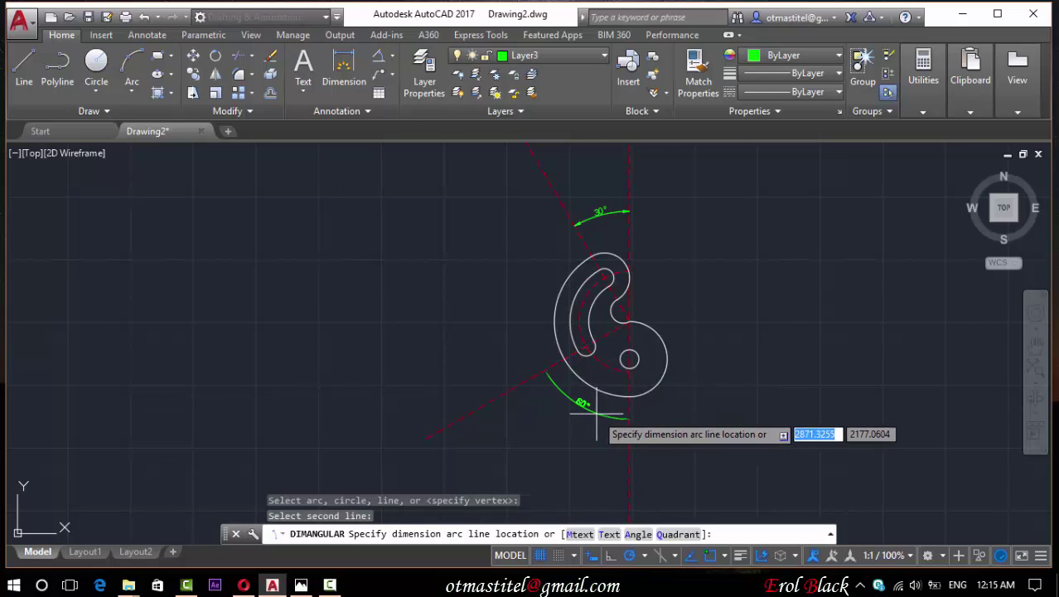
pyautogui.click(605, 421)
pyautogui.press('Escape')
pyautogui.click(557, 375)
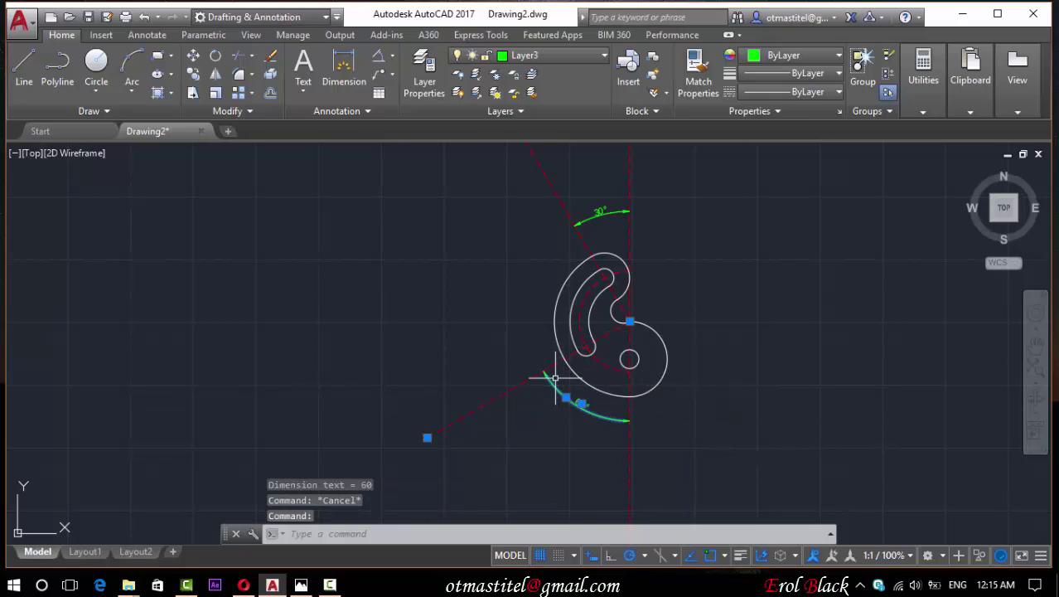
pyautogui.click(603, 211)
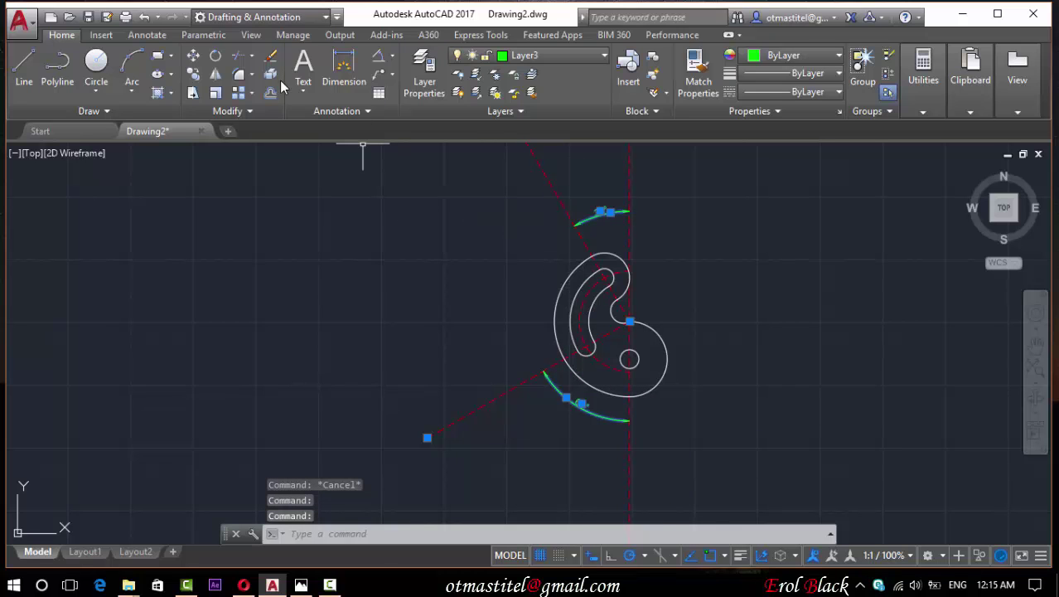
pyautogui.click(242, 55)
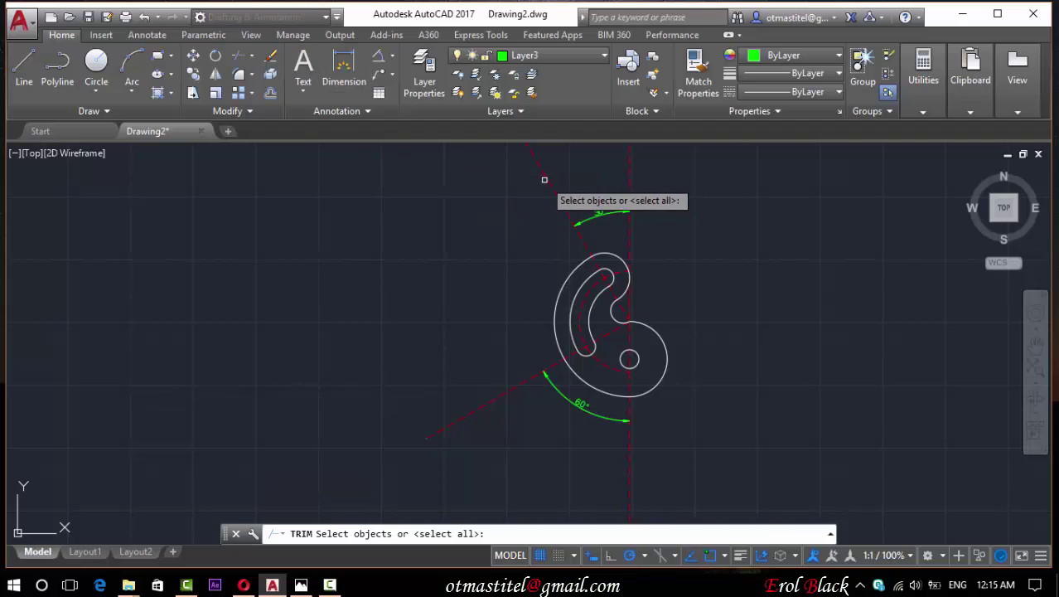
# - Cancel the trim and zoom around the cam plate drawing
pyautogui.press('Escape')
pyautogui.scroll(1, 593, 209)
pyautogui.scroll(3, 609, 199)
pyautogui.scroll(-3, 609, 200)
pyautogui.scroll(1, 627, 268)
pyautogui.scroll(-2, 628, 268)
pyautogui.scroll(2, 630, 388)
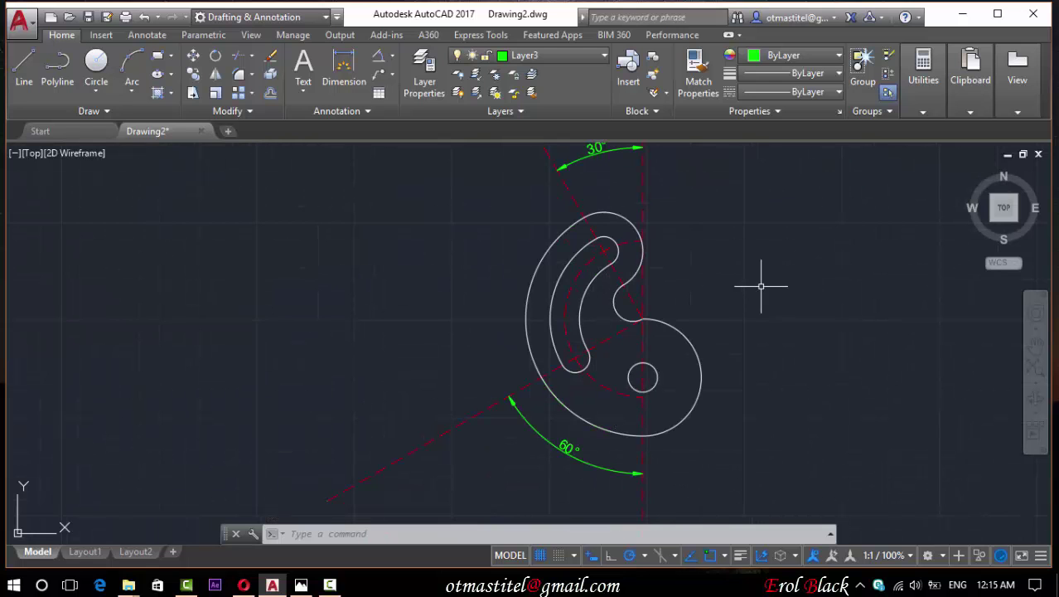
pyautogui.scroll(-2, 676, 288)
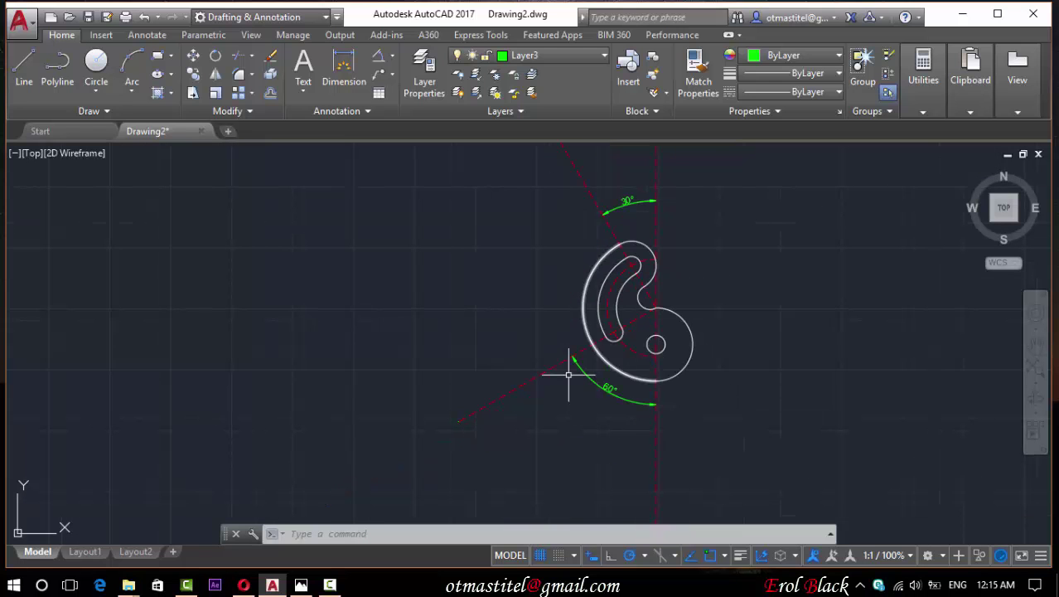
# - Snap the Photos reference to the left half and AutoCAD to the right, centring the cam
pyautogui.click(299, 586)
pyautogui.moveTo(590, 33)
pyautogui.mouseDown()
pyautogui.moveTo(548, 43)
pyautogui.moveTo(1, 42)
pyautogui.mouseUp()
pyautogui.click(667, 123)
pyautogui.moveTo(738, 261); pyautogui.dragTo(630, 240, button='middle')
pyautogui.scroll(2, 803, 290)
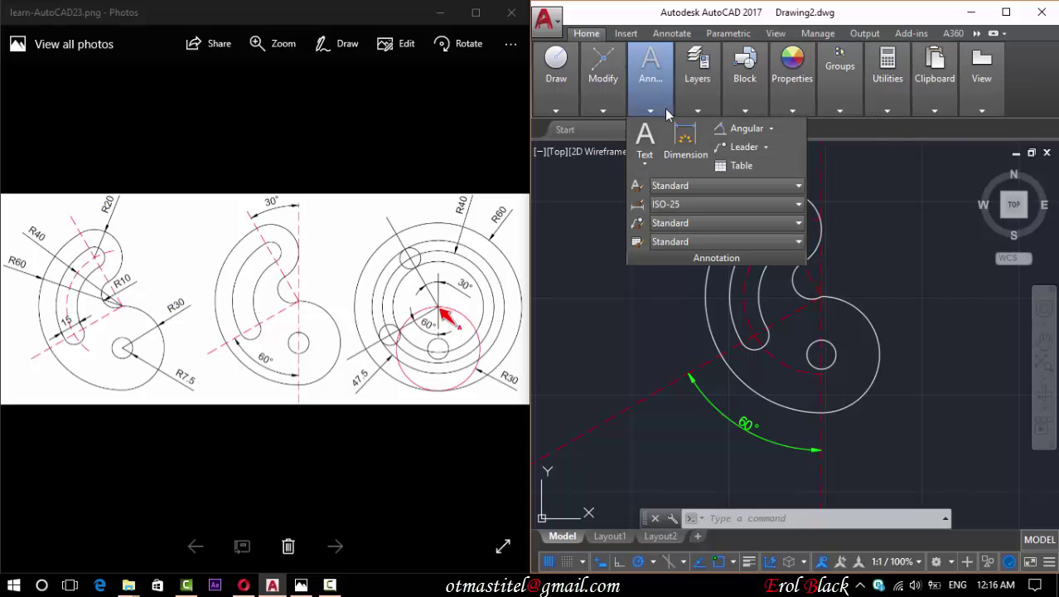
# - Add radius dimensions R7.5 to the small hole, R30 to the lower arc, and R10 to the notch
pyautogui.click(770, 129)
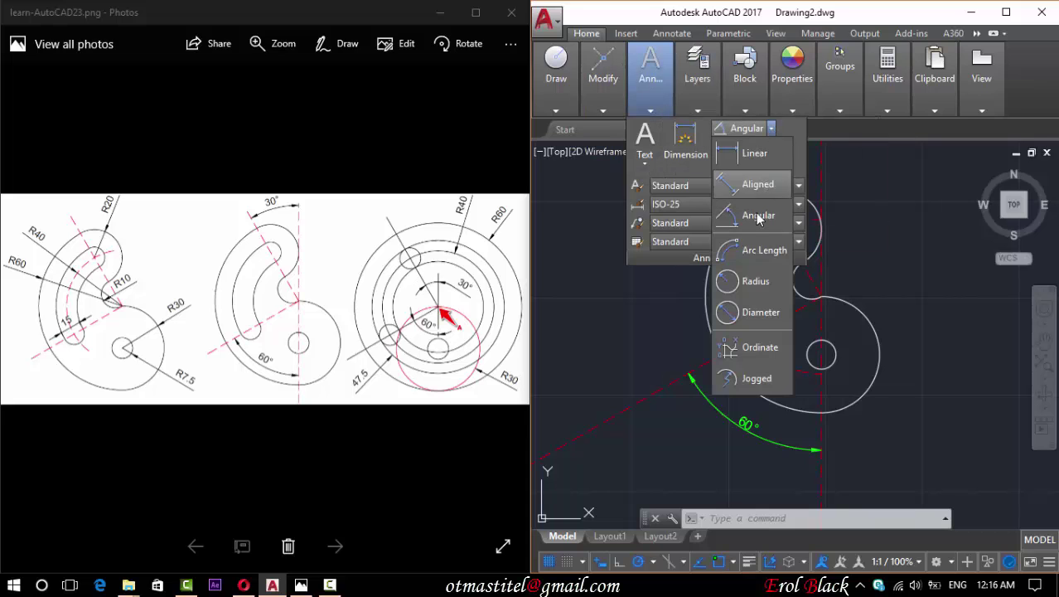
pyautogui.click(746, 281)
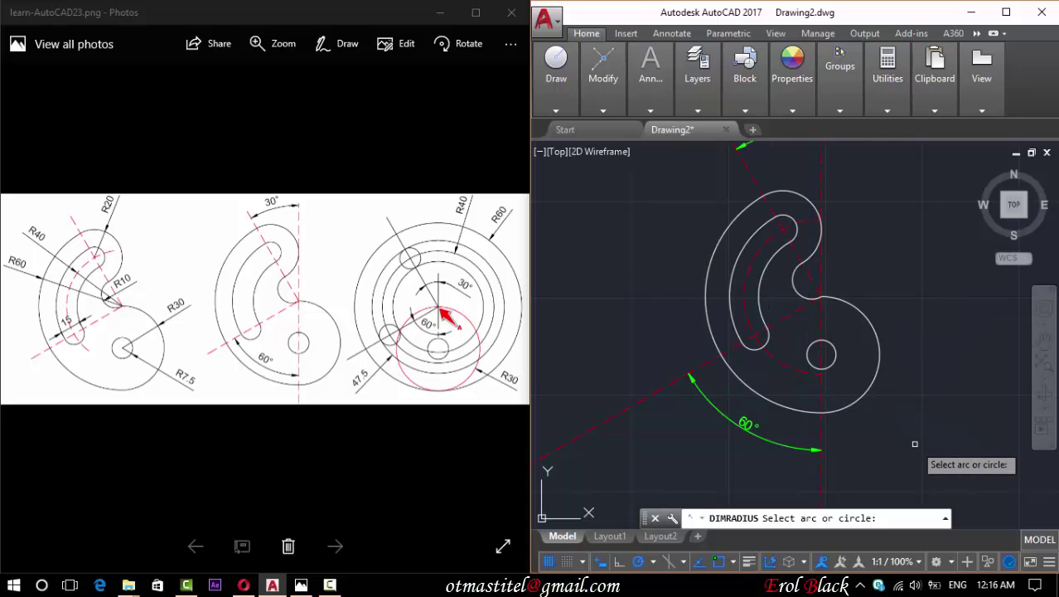
pyautogui.click(809, 361)
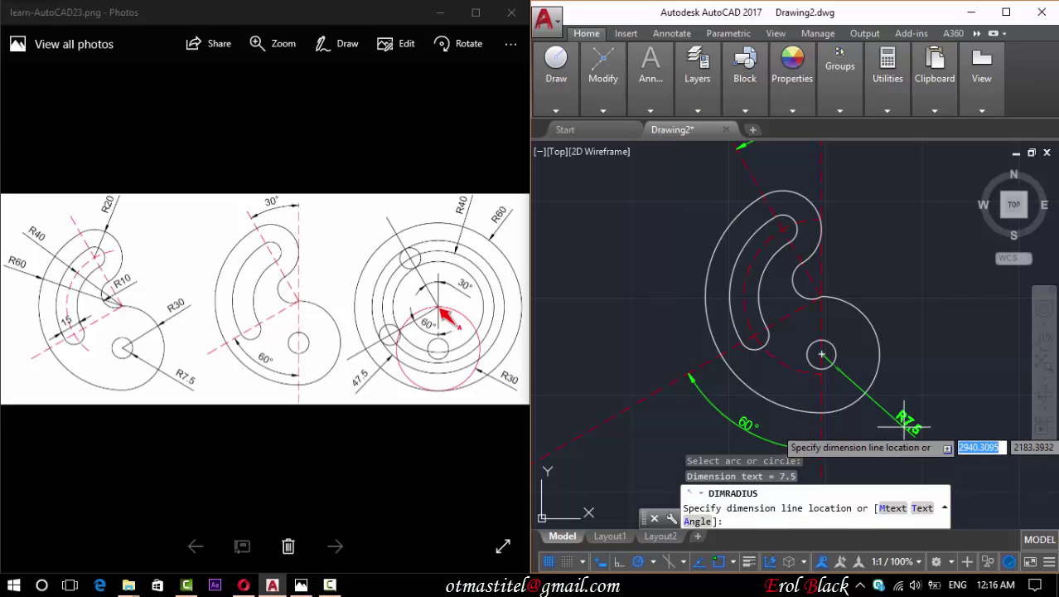
pyautogui.click(924, 418)
pyautogui.press('Return')
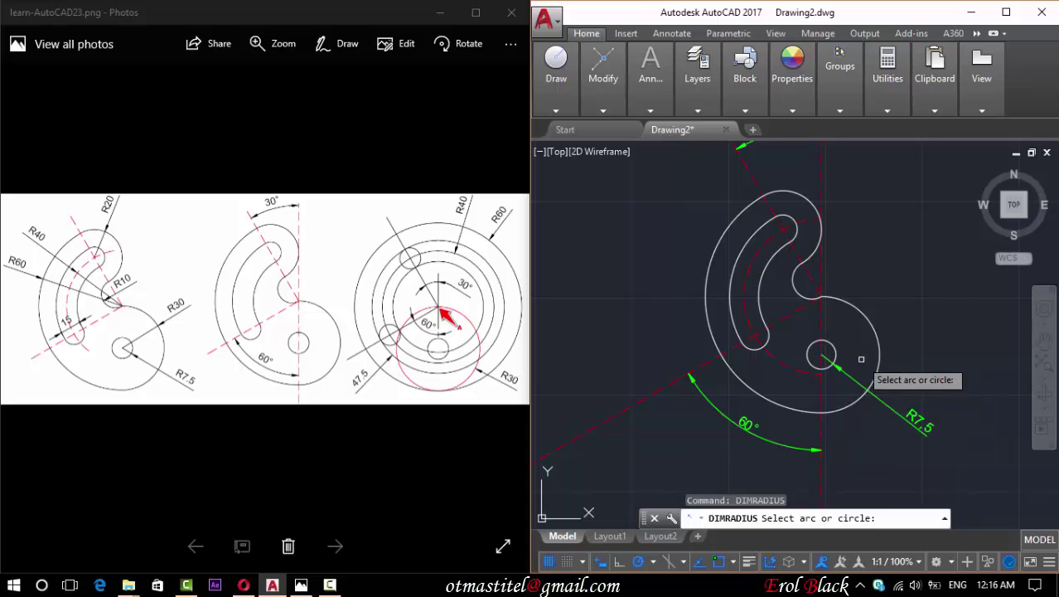
pyautogui.click(878, 370)
pyautogui.click(936, 323)
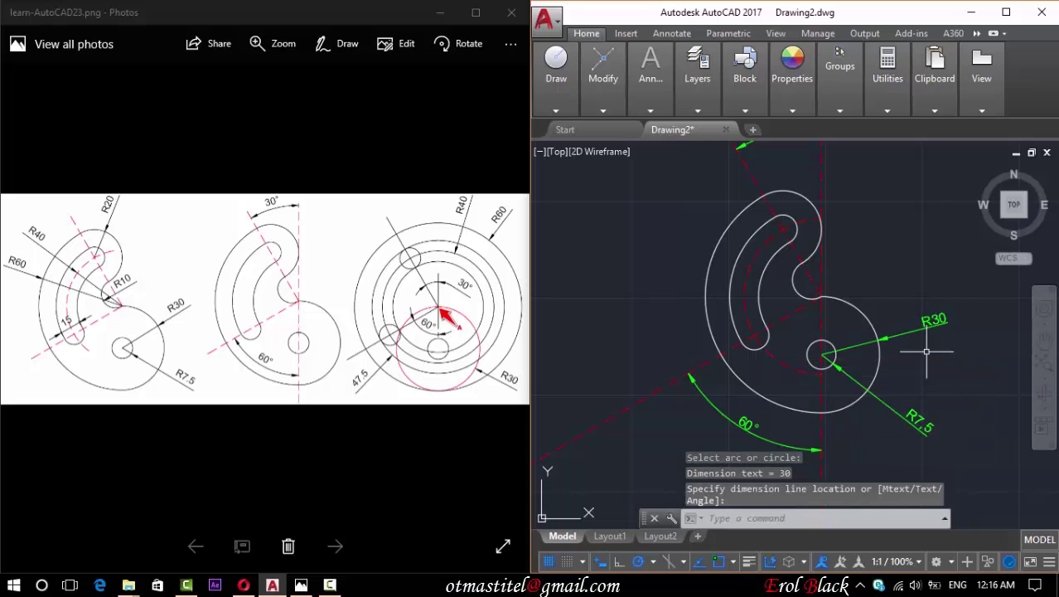
pyautogui.press('Return')
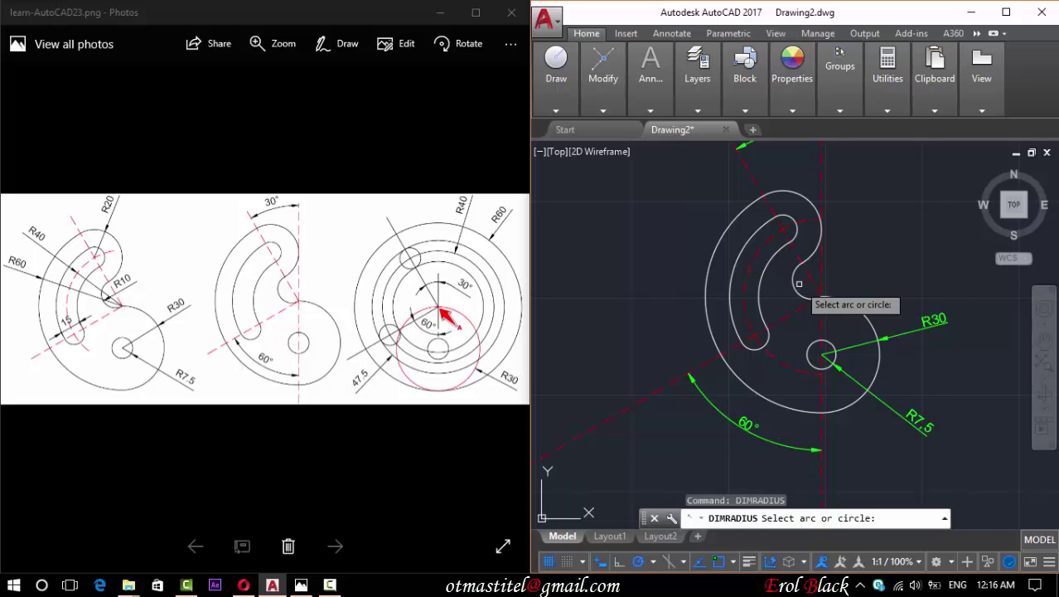
pyautogui.click(801, 291)
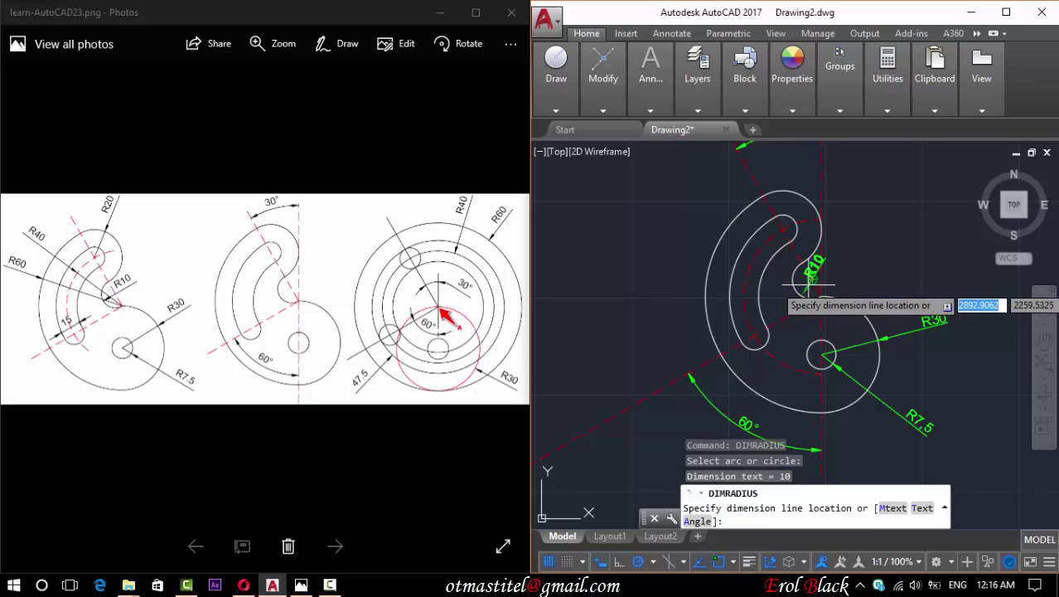
pyautogui.click(818, 267)
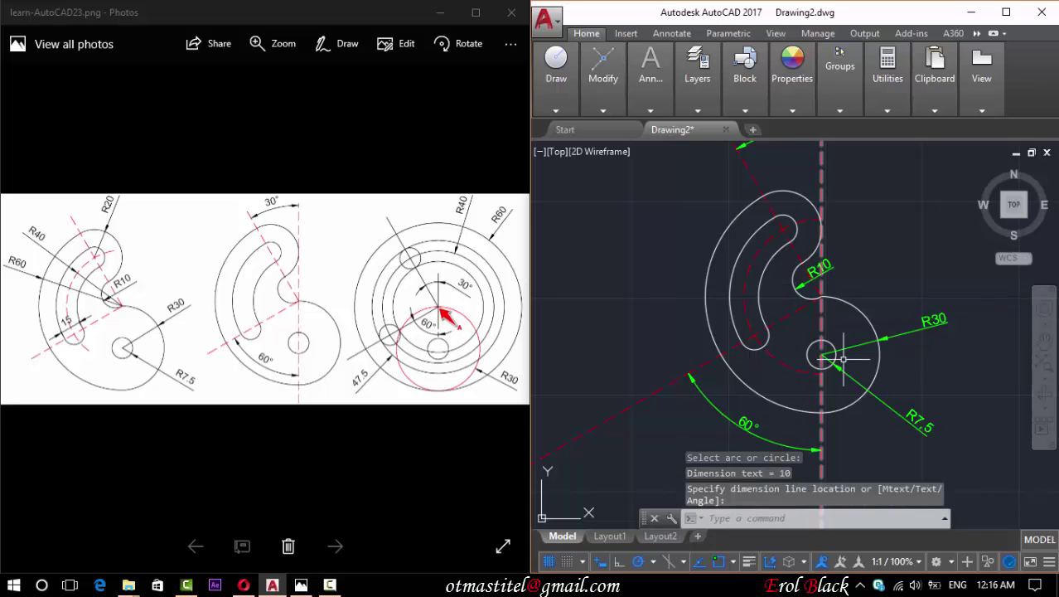
pyautogui.press('Return')
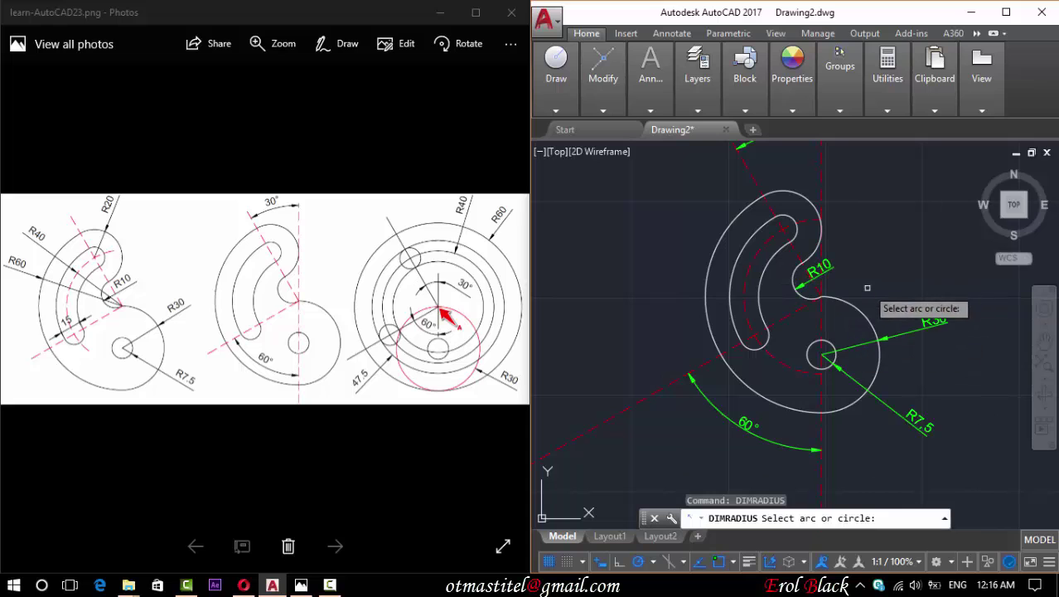
# - Dimension the top outer arc R20 and the top inner arc R7.5
pyautogui.click(796, 194)
pyautogui.click(850, 157)
pyautogui.press('Return')
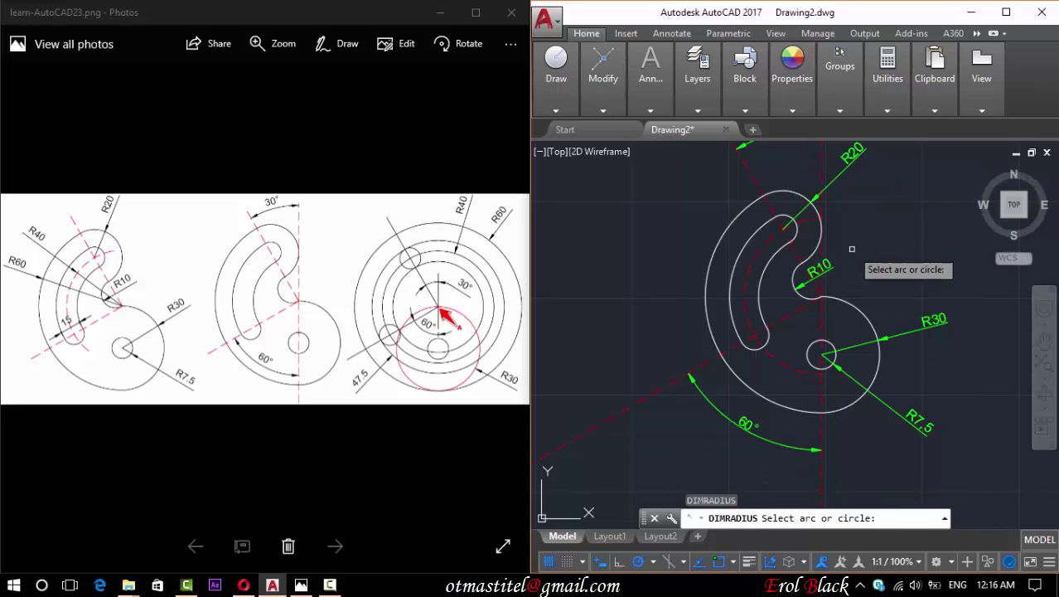
pyautogui.click(797, 230)
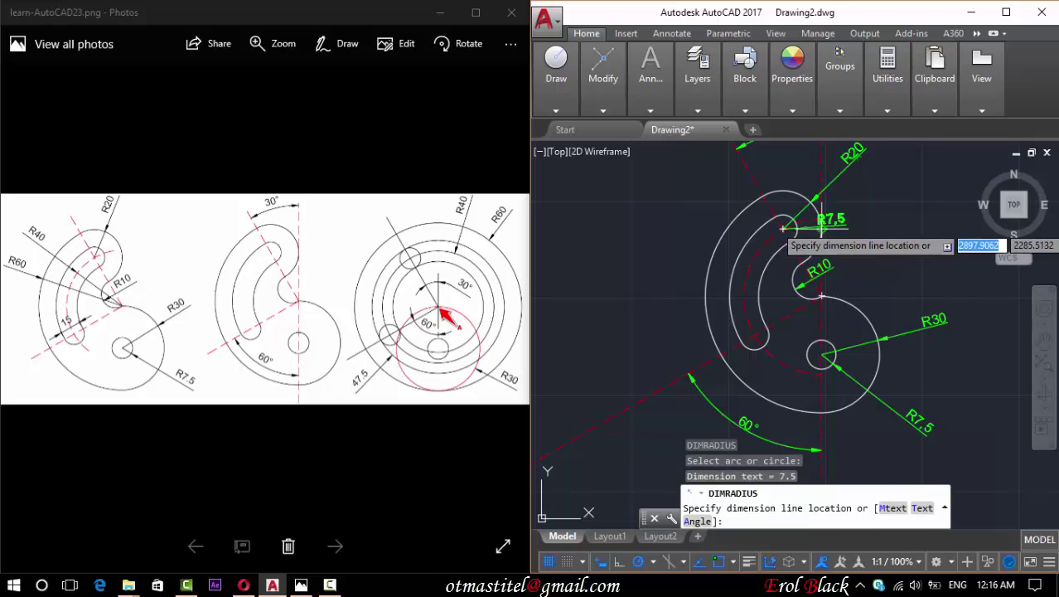
pyautogui.click(865, 212)
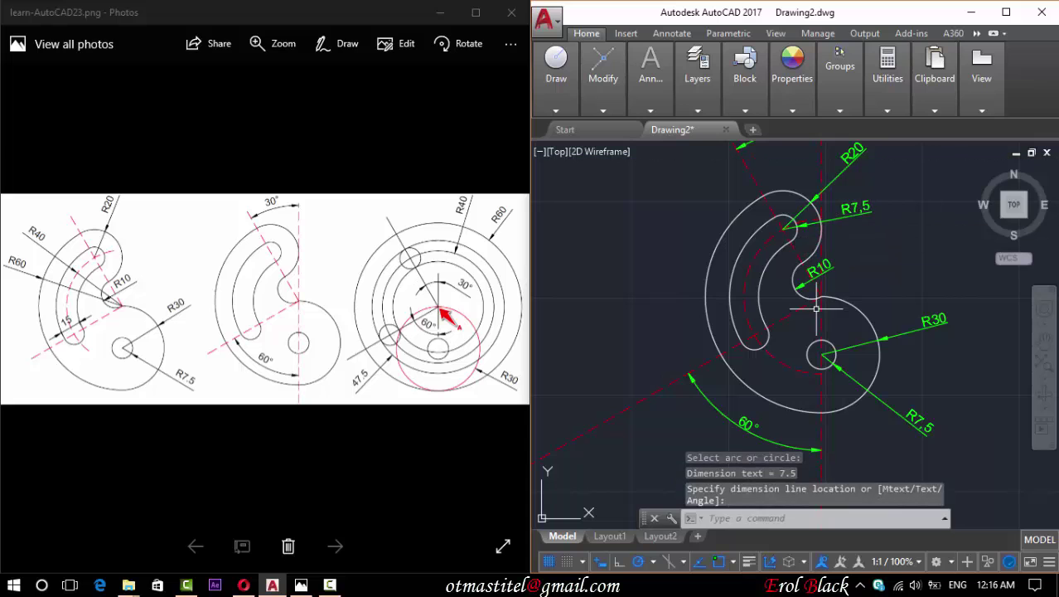
pyautogui.press('Return')
pyautogui.press('Escape')
pyautogui.press('Return')
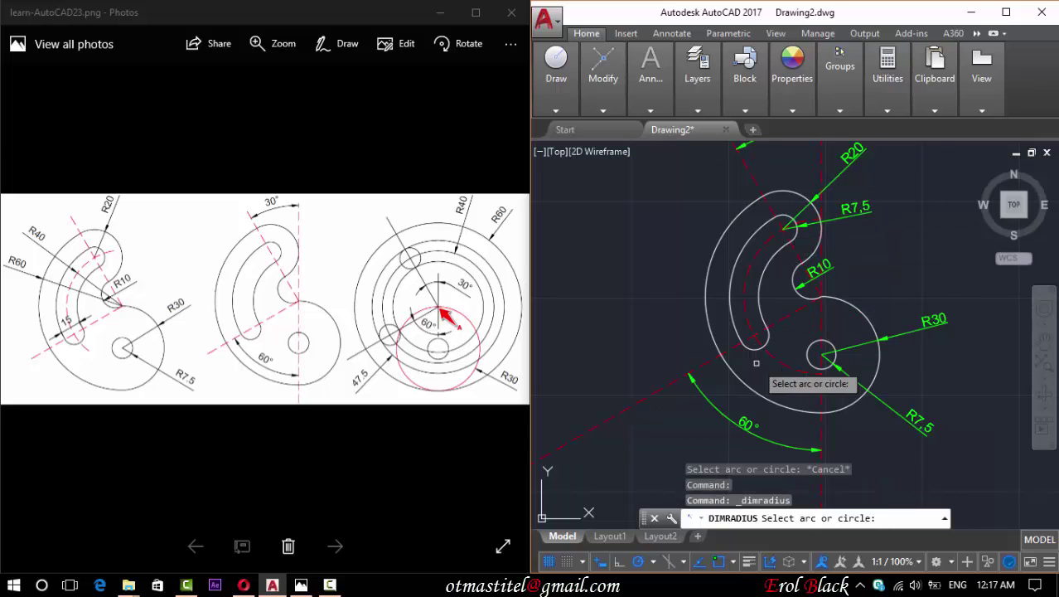
# - Dimension the four concentric left arcs R32.5, R40, R47.5 and R60, labels outside the part
pyautogui.click(759, 315)
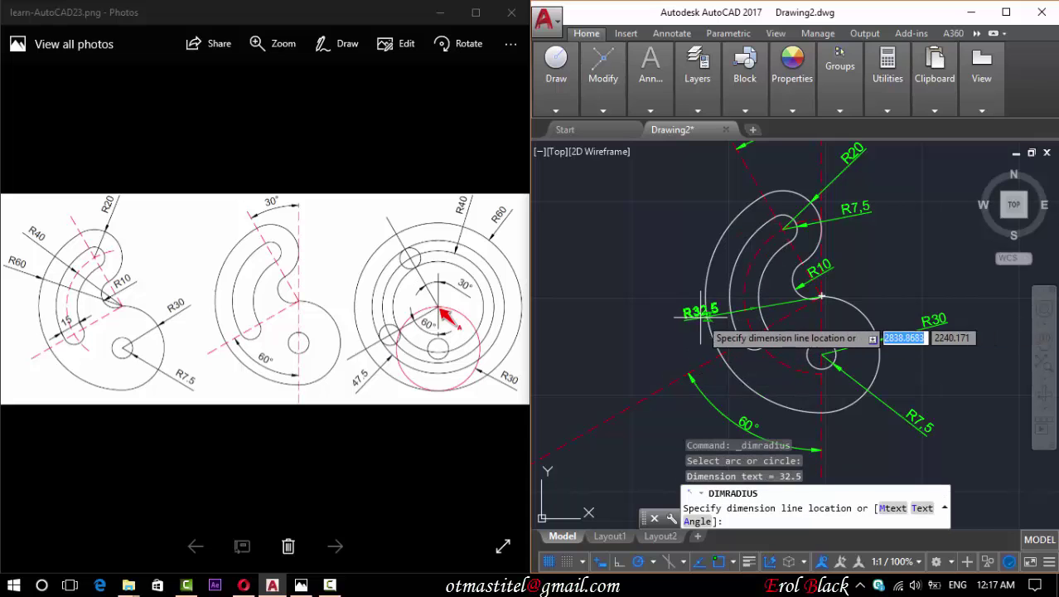
pyautogui.click(638, 342)
pyautogui.press('Return')
pyautogui.click(721, 350)
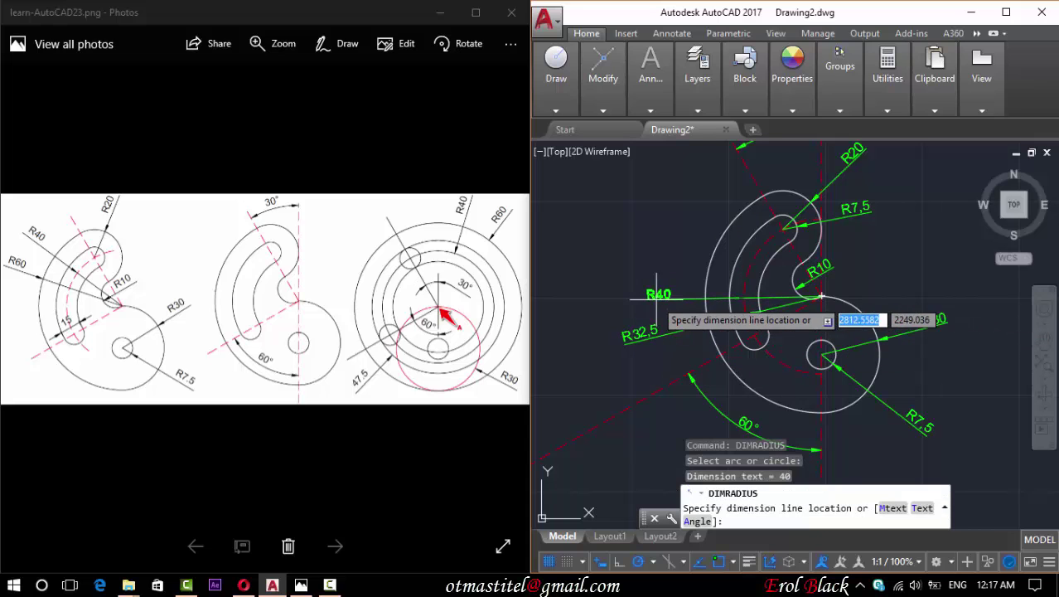
pyautogui.click(648, 294)
pyautogui.press('Return')
pyautogui.click(731, 282)
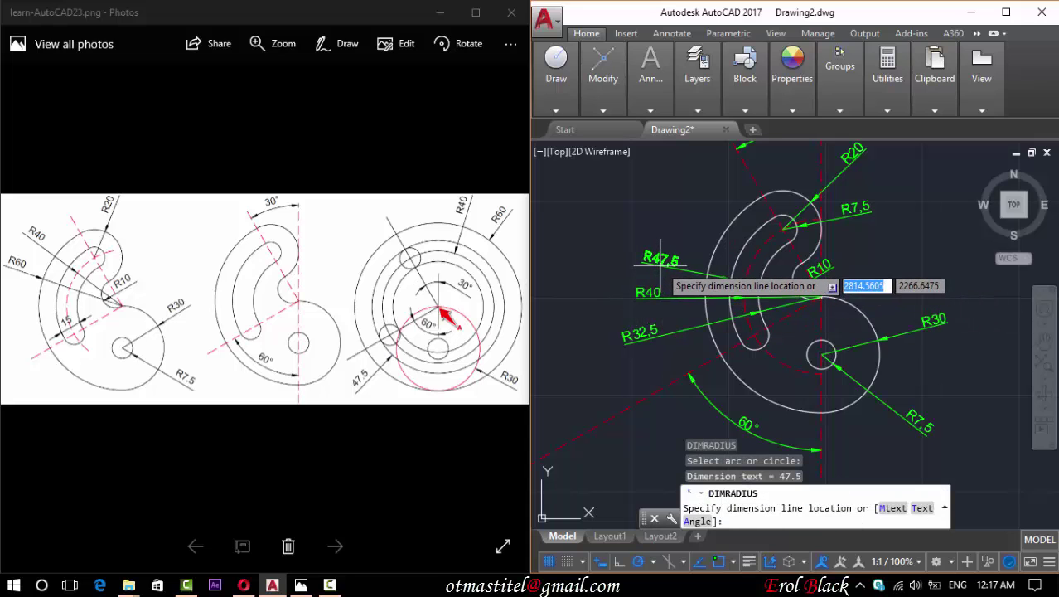
pyautogui.click(648, 301)
pyautogui.press('Return')
pyautogui.click(711, 266)
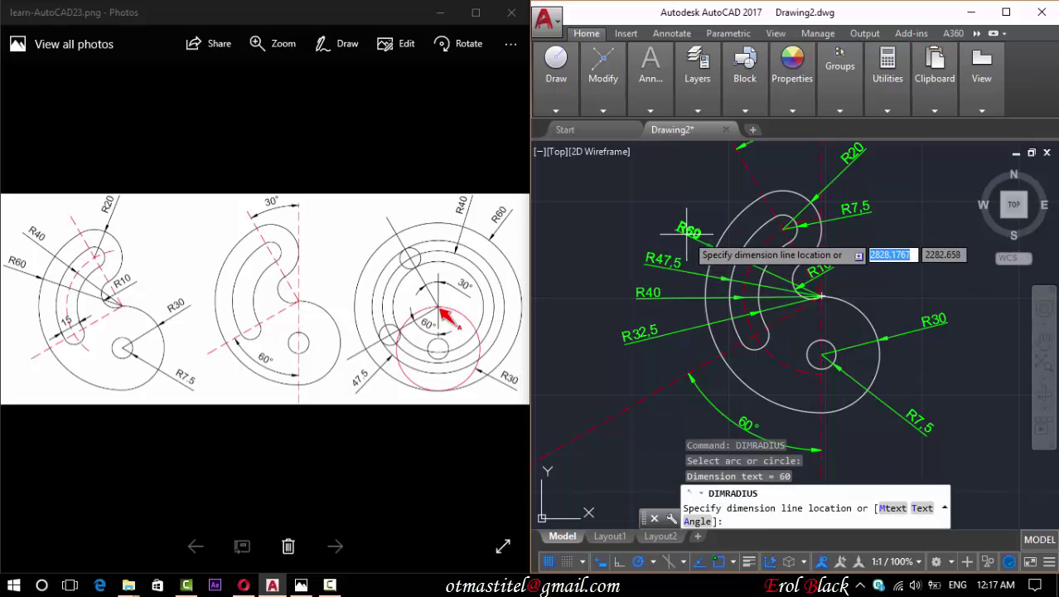
pyautogui.click(692, 234)
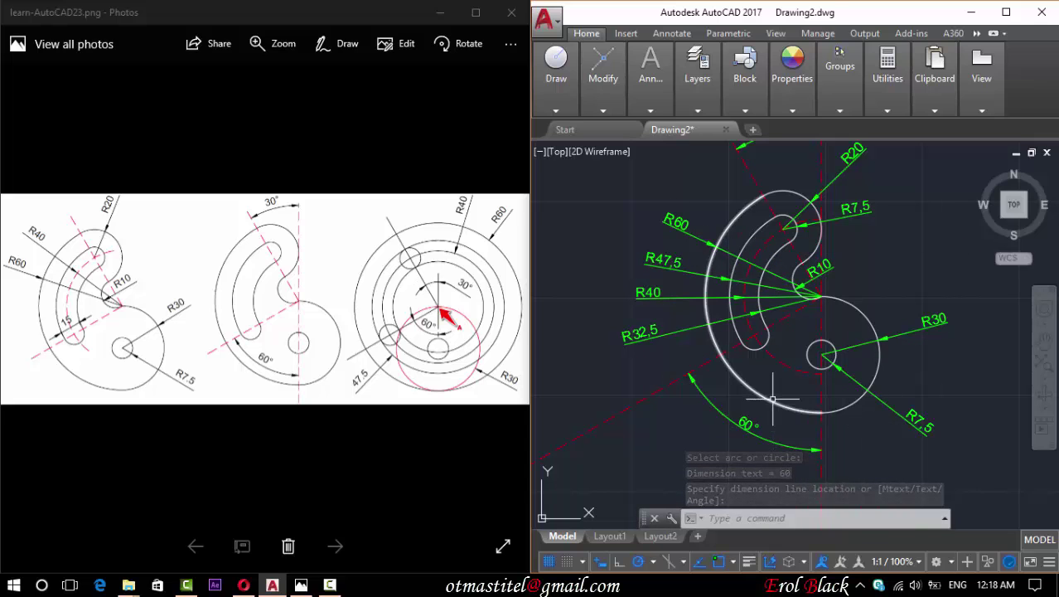
# - Pan the cam plate up and right, then widen the AutoCAD area beside the reference image
pyautogui.scroll(-2, 709, 323)
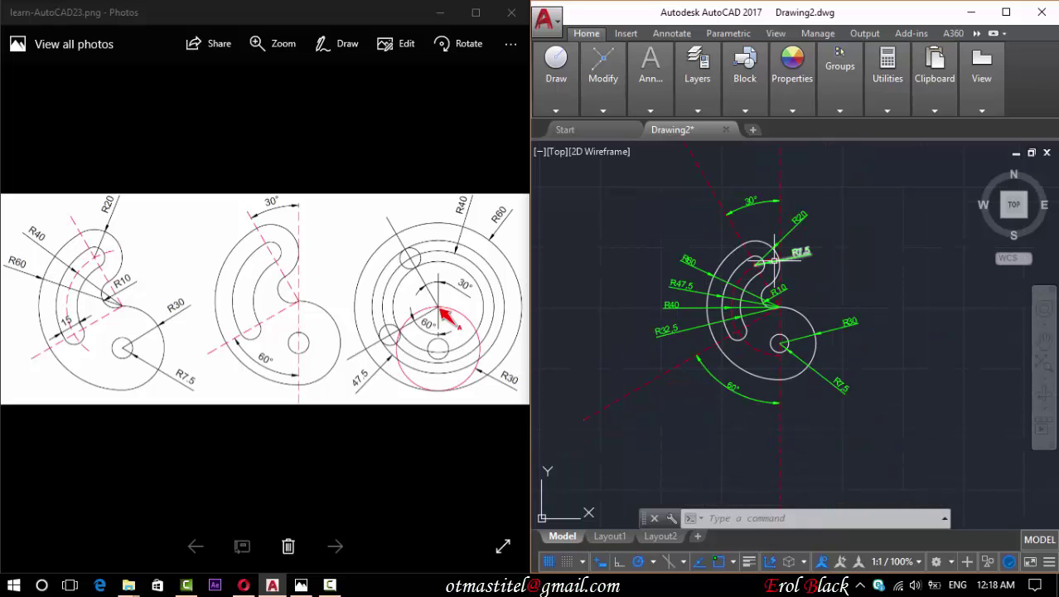
pyautogui.scroll(2, 819, 205)
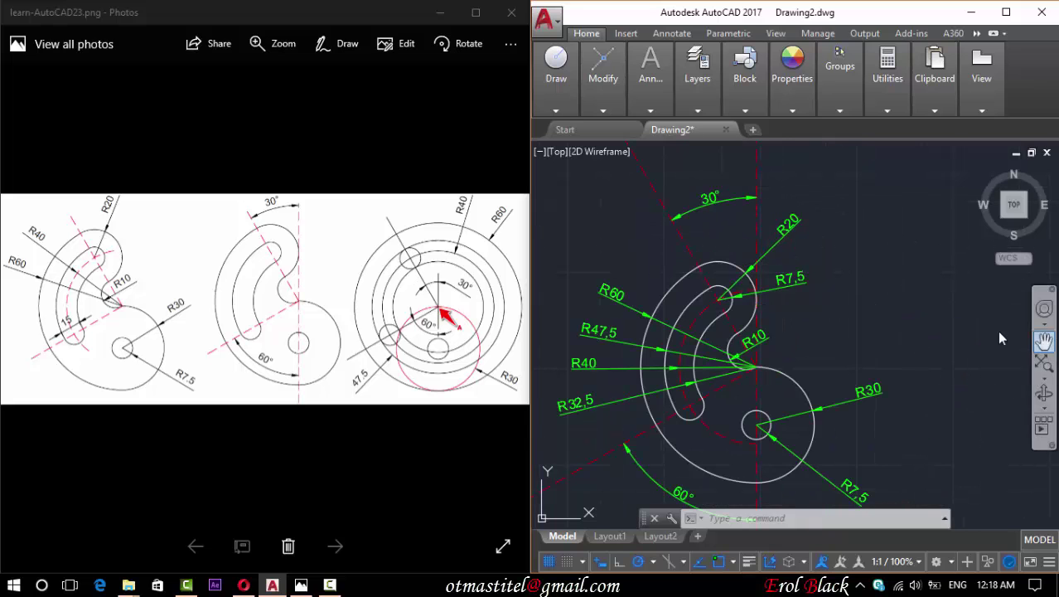
pyautogui.click(1043, 340)
pyautogui.moveTo(652, 333); pyautogui.dragTo(672, 286)
pyautogui.rightClick(867, 292)
pyautogui.click(877, 297)
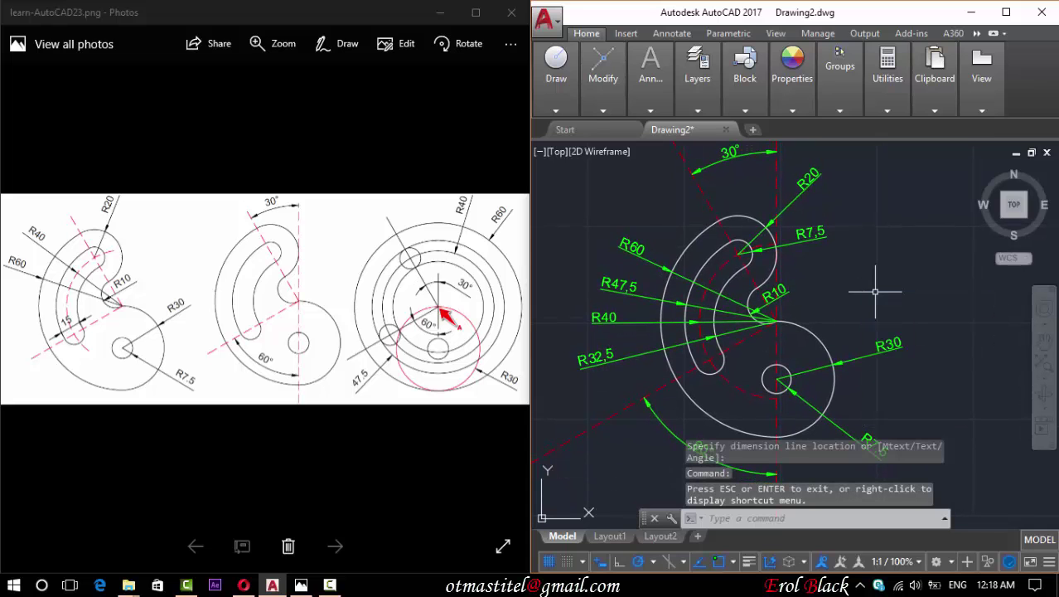
pyautogui.scroll(5, 392, 246)
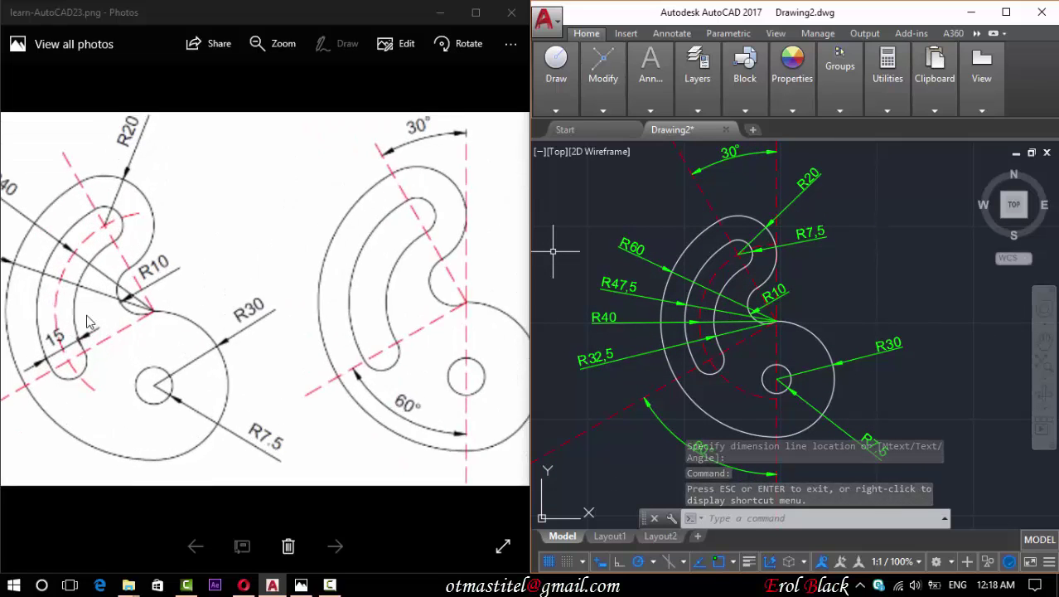
pyautogui.moveTo(530, 249); pyautogui.dragTo(390, 248)
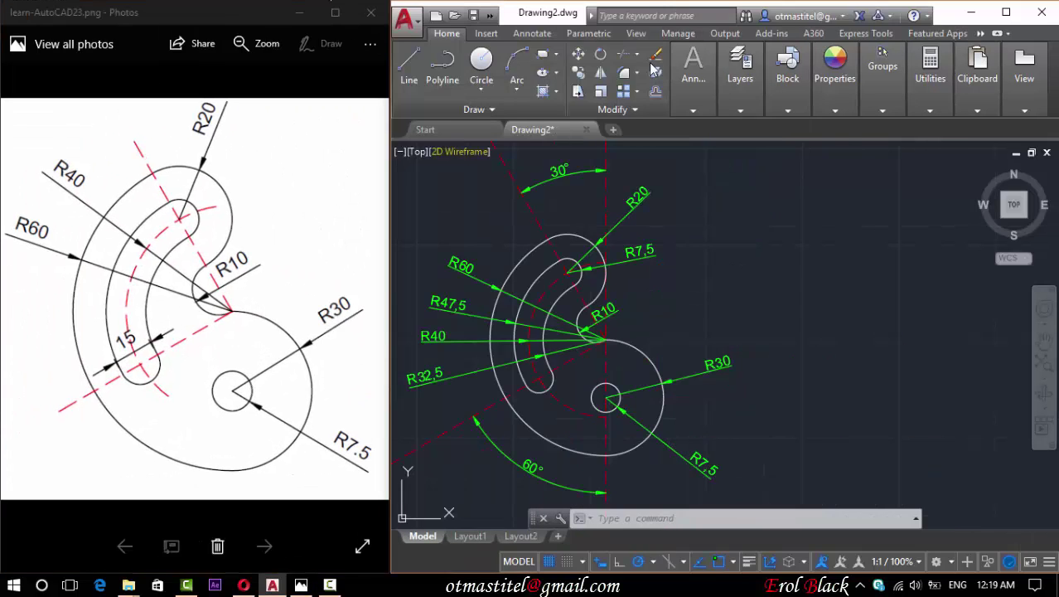
pyautogui.moveTo(693, 79)
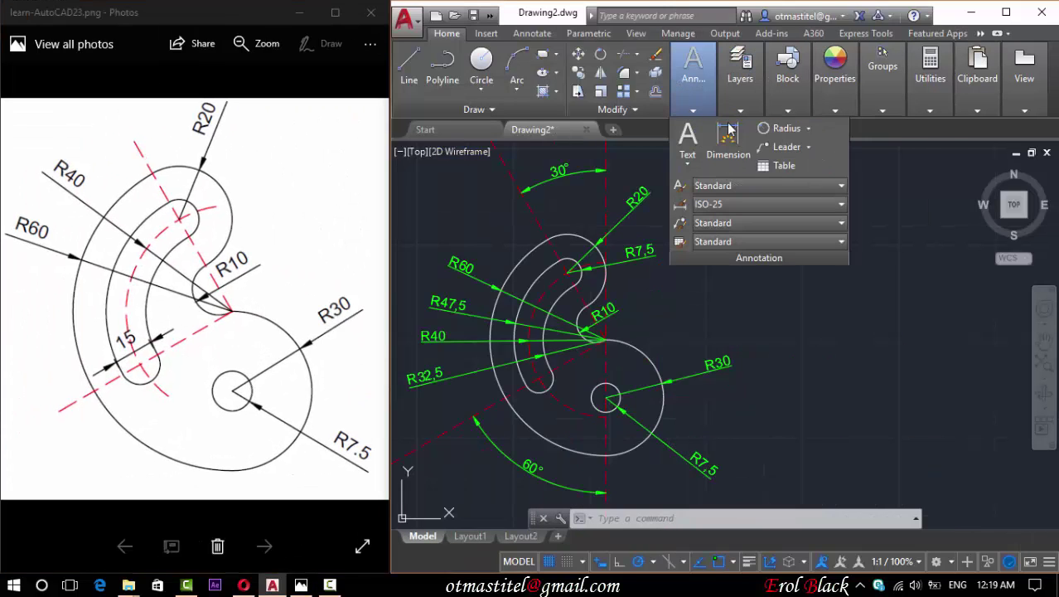
# - Place a 15 aligned dimension between the two edges of the curved slot
pyautogui.click(809, 128)
pyautogui.click(787, 184)
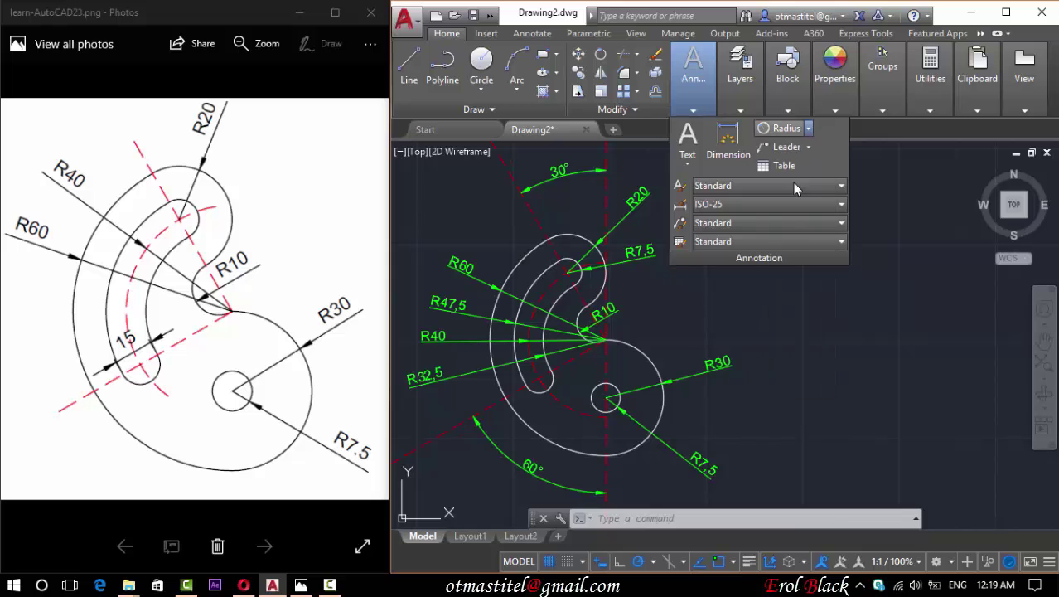
pyautogui.click(566, 272)
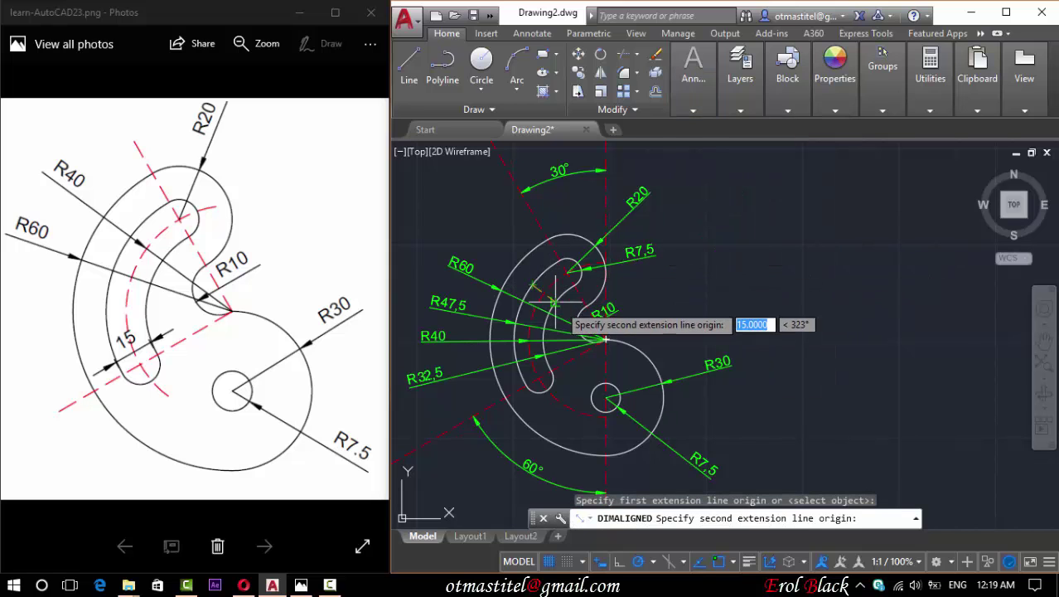
pyautogui.click(551, 290)
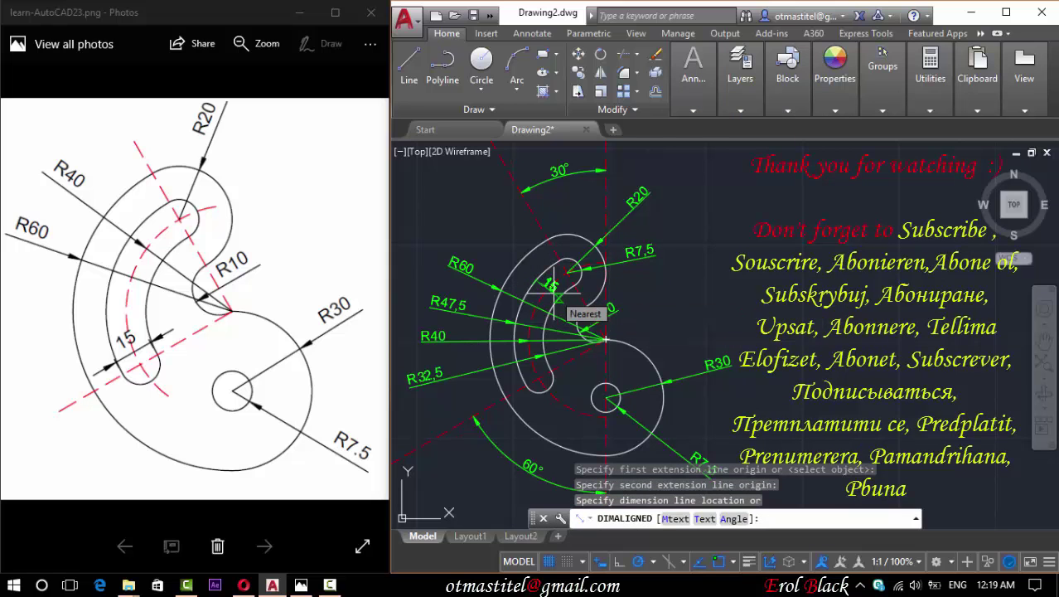
pyautogui.click(568, 289)
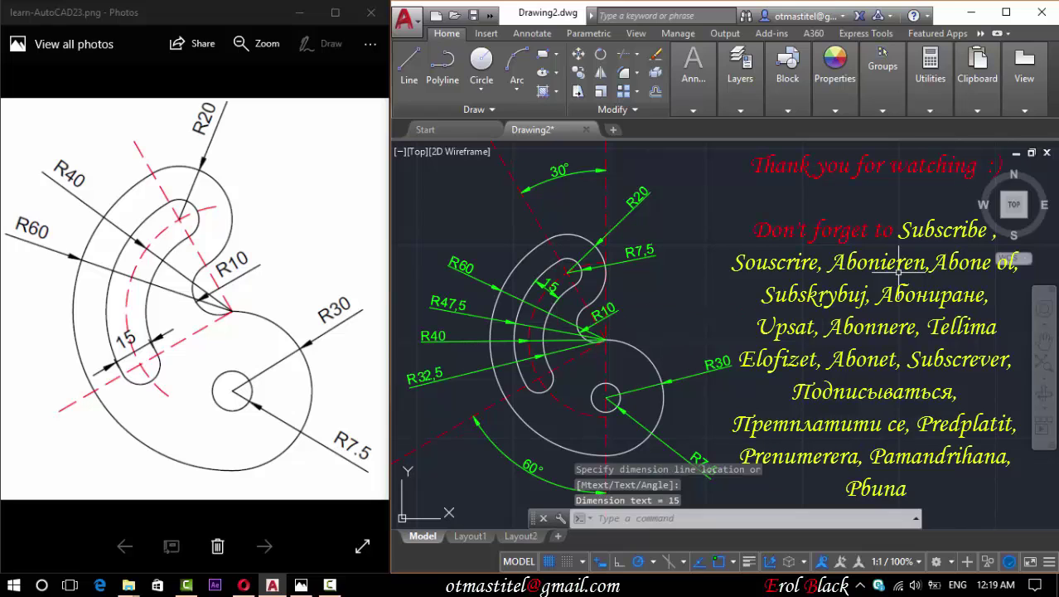